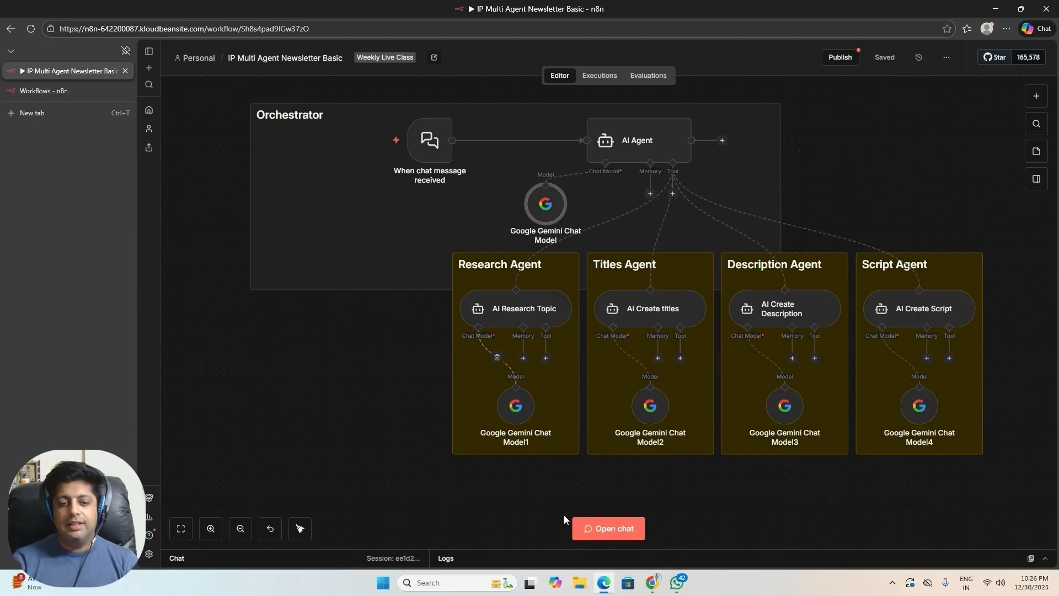
# Run the newsletter workflow by sending the chat message "Global warming : Warning for glaciers"
pyautogui.click(609, 529)
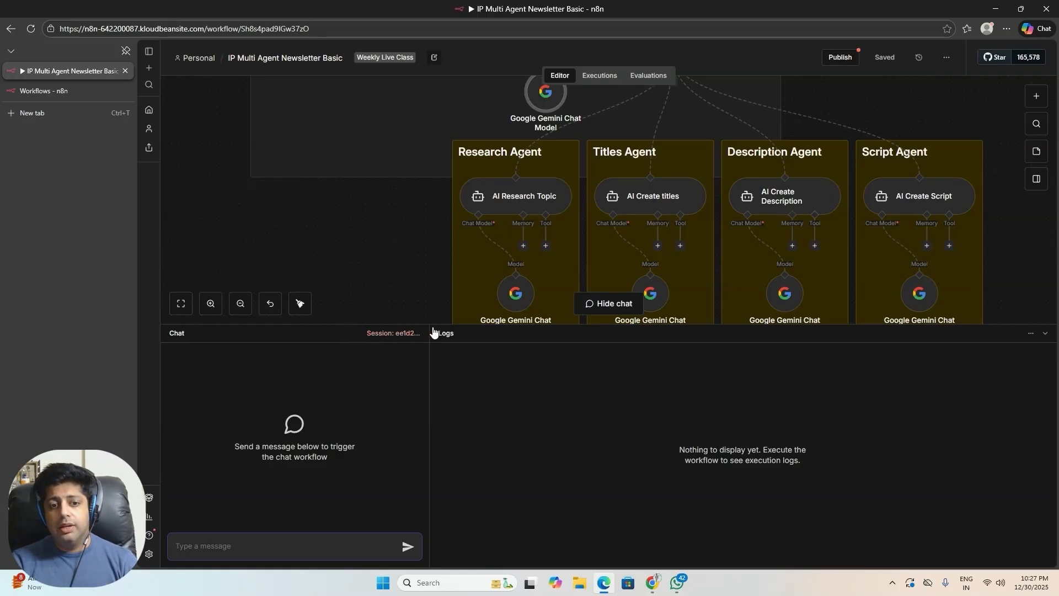
pyautogui.click(352, 331)
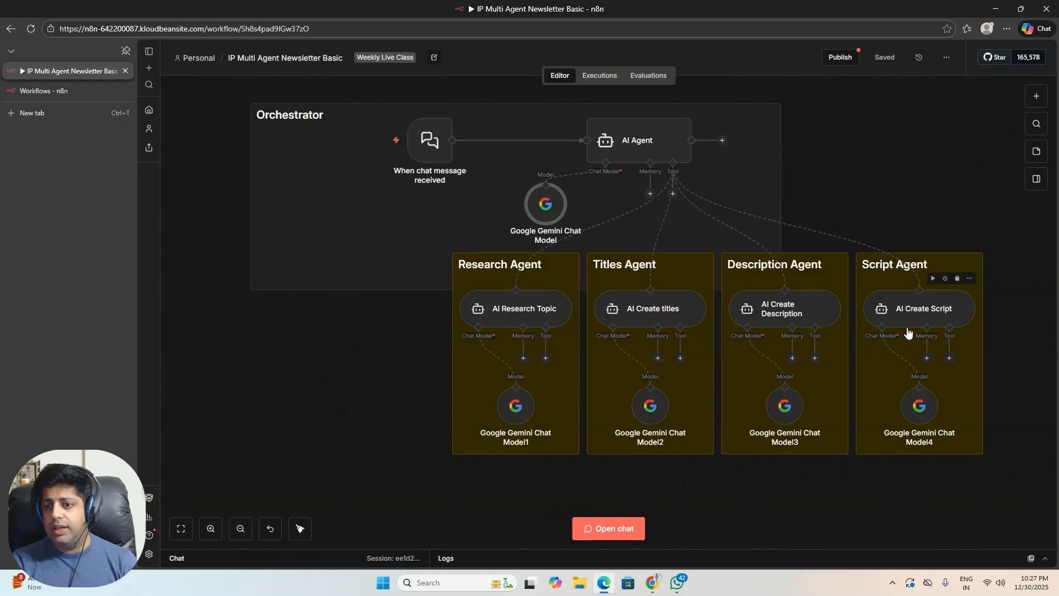
pyautogui.click(614, 529)
pyautogui.moveTo(345, 333); pyautogui.dragTo(343, 419)
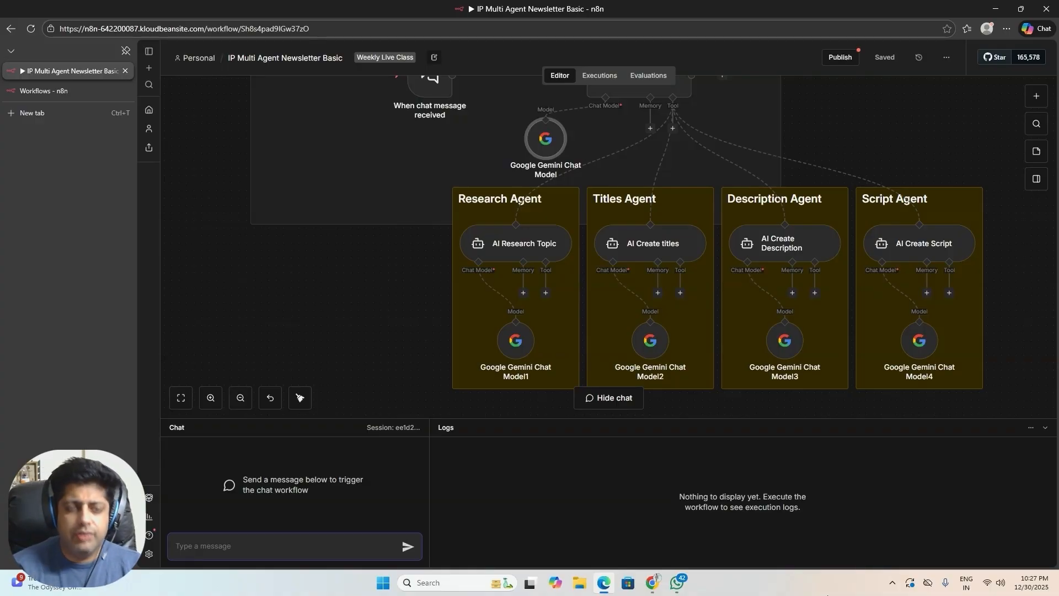
pyautogui.write('G')
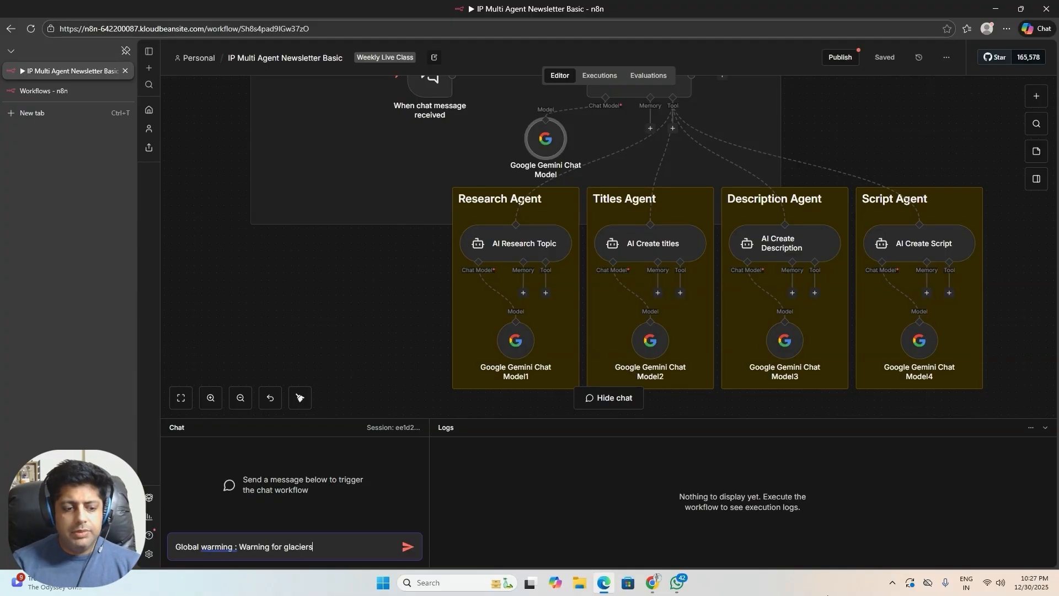
pyautogui.click(407, 547)
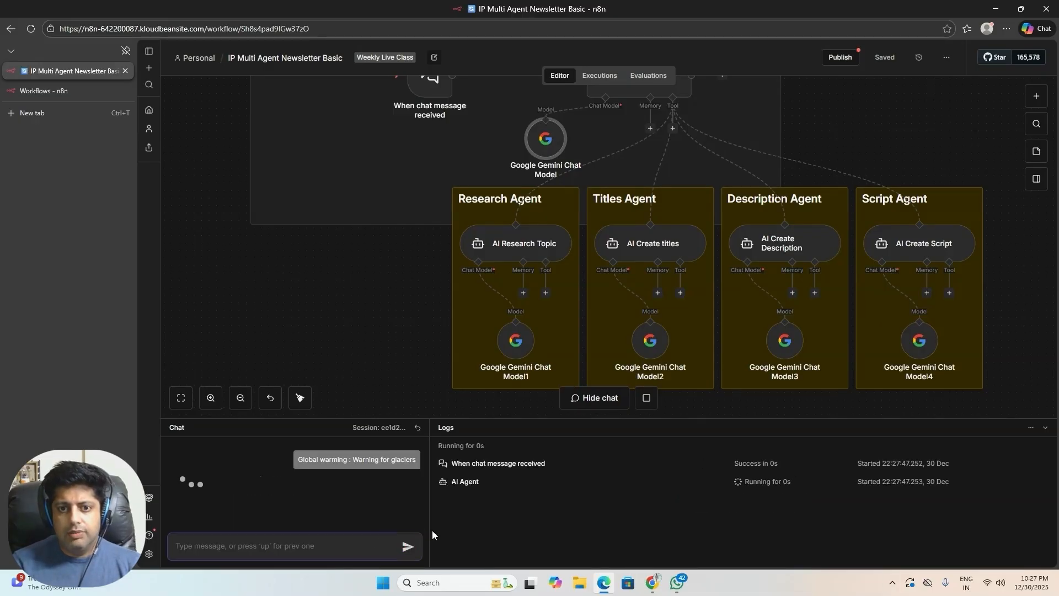
# Read the generated newsletter in an enlarged chat view, from the subject line through to the sign-off
pyautogui.scroll(1, 423, 271)
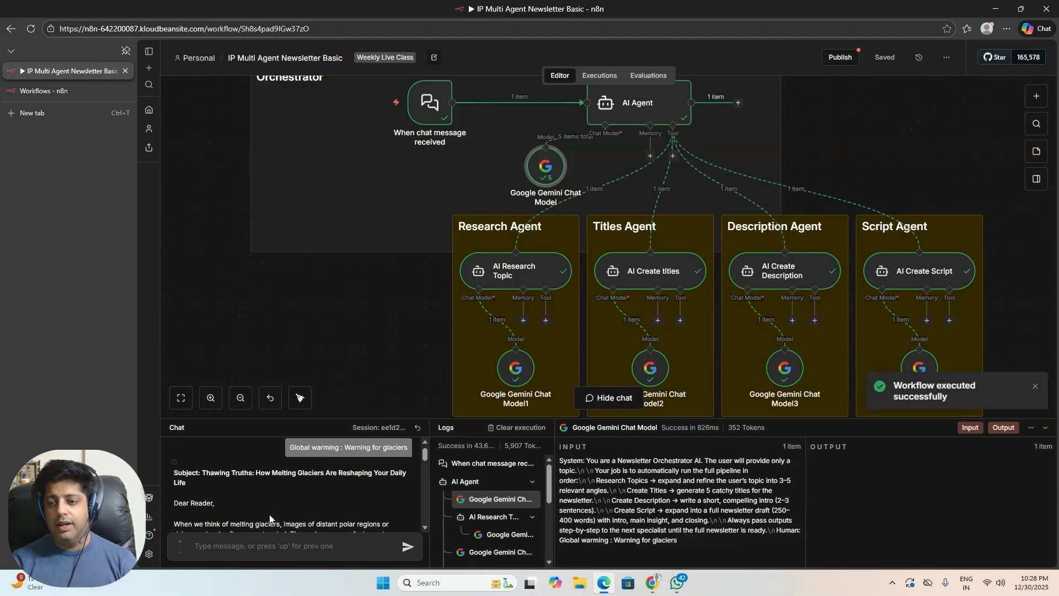
pyautogui.click(344, 422)
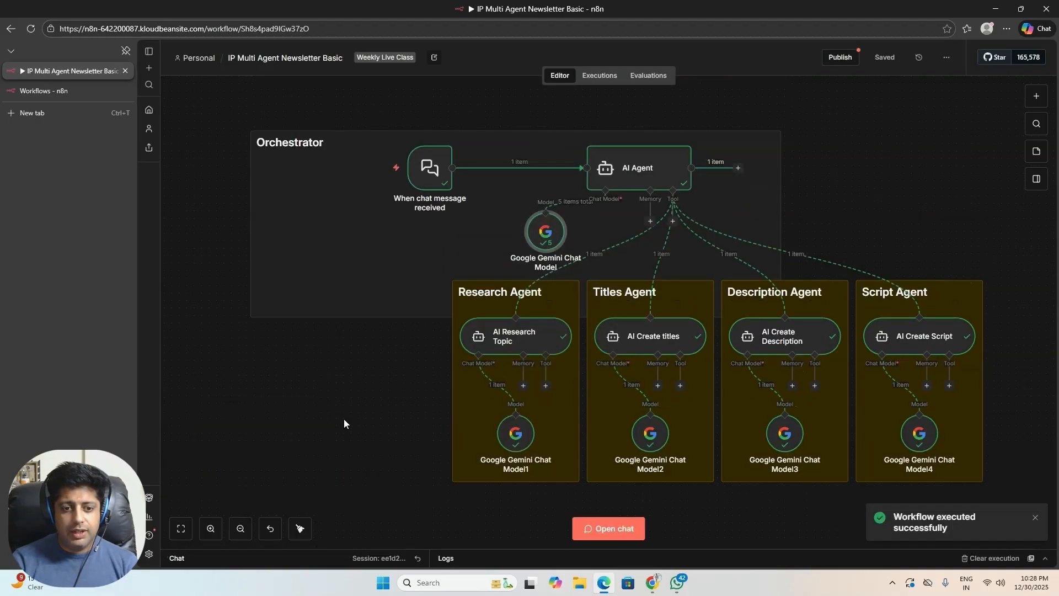
pyautogui.click(606, 526)
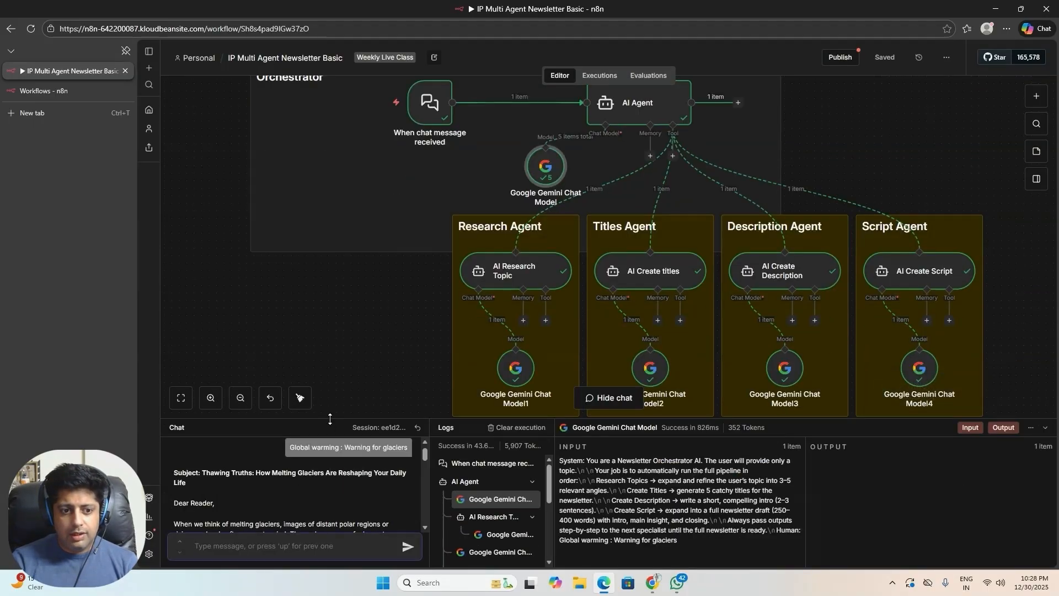
pyautogui.moveTo(330, 419); pyautogui.dragTo(390, 147)
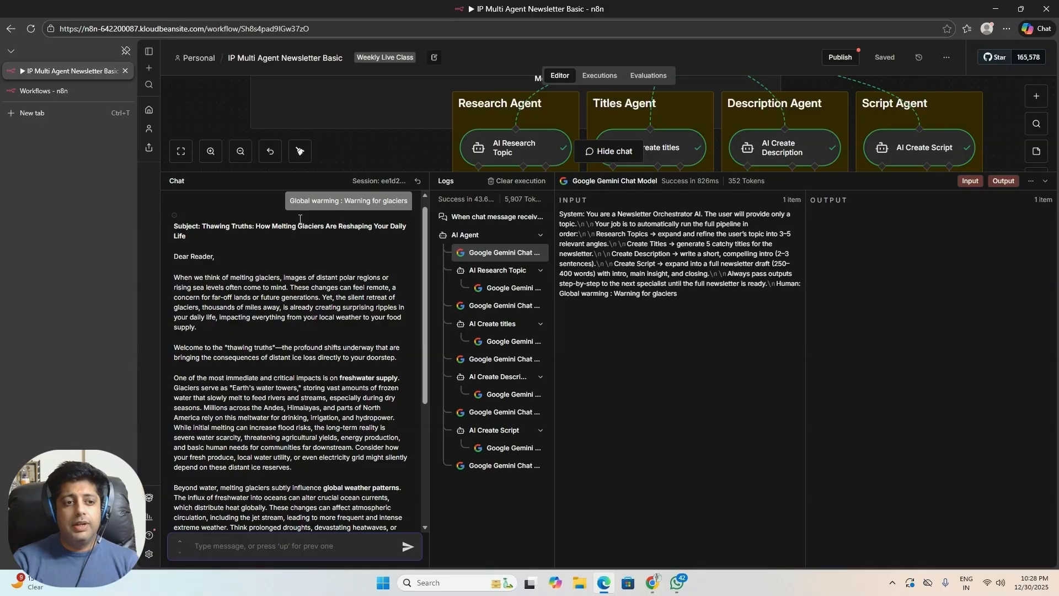
pyautogui.moveTo(180, 278); pyautogui.dragTo(283, 348)
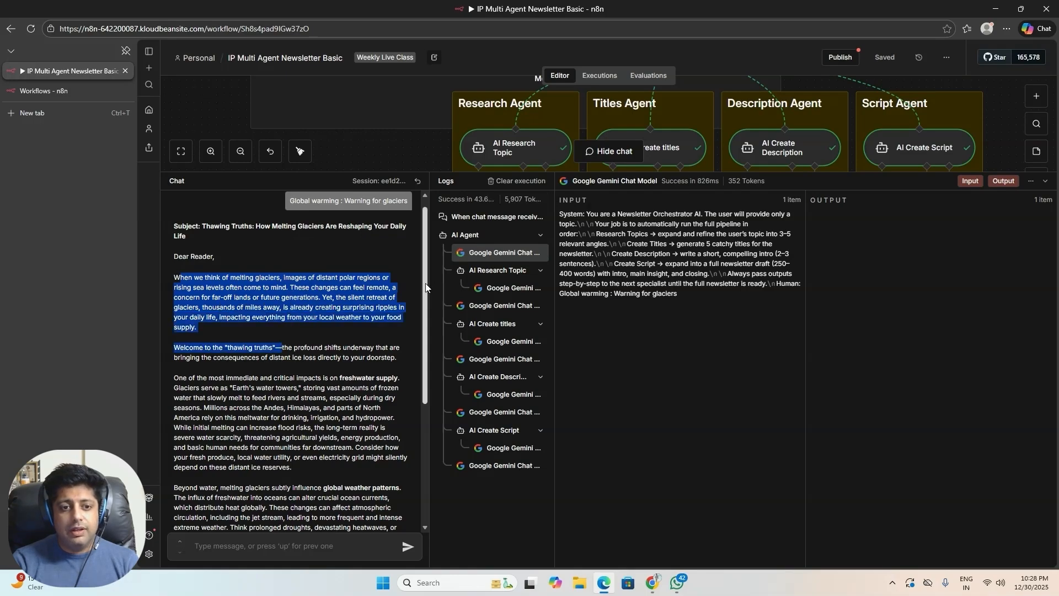
pyautogui.moveTo(425, 286); pyautogui.dragTo(420, 430)
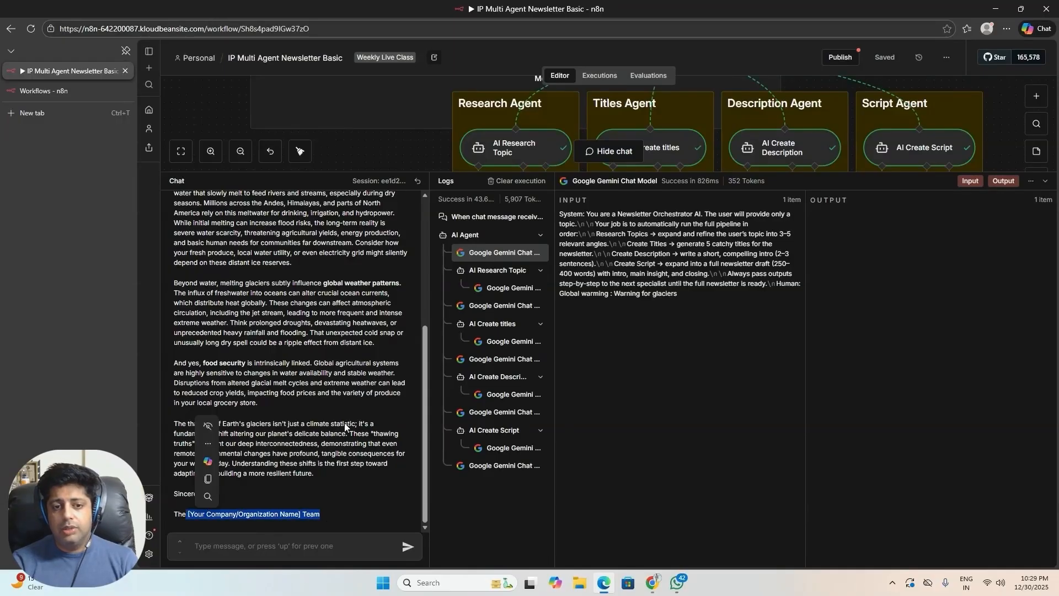
pyautogui.scroll(3, 344, 377)
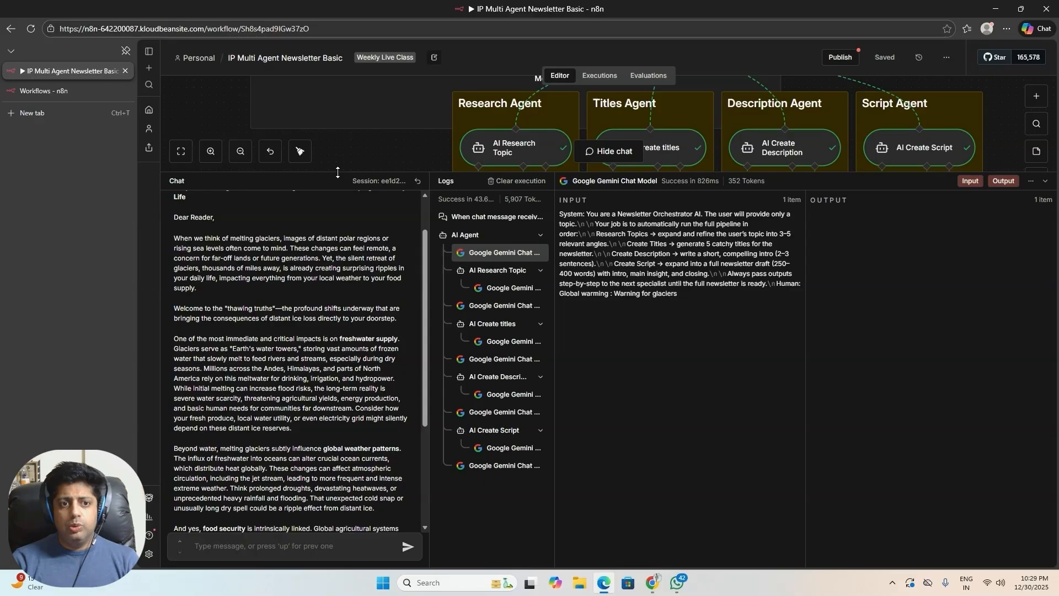
pyautogui.moveTo(338, 173); pyautogui.dragTo(314, 496)
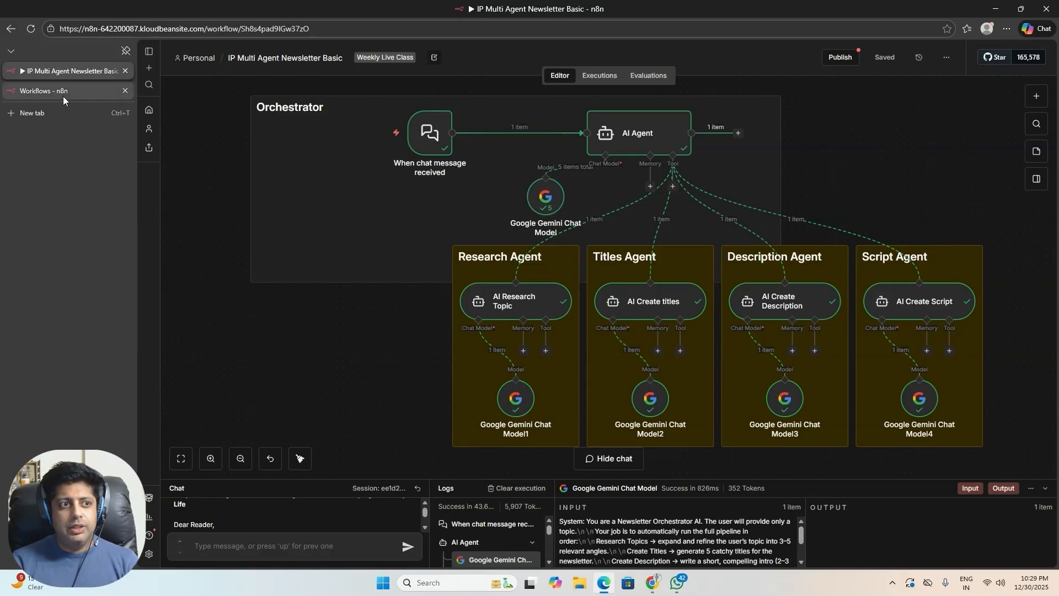
# Create a new blank workflow from the workflows overview and check it against the IP Multi Agent Newsletter Basic workflow
pyautogui.click(43, 91)
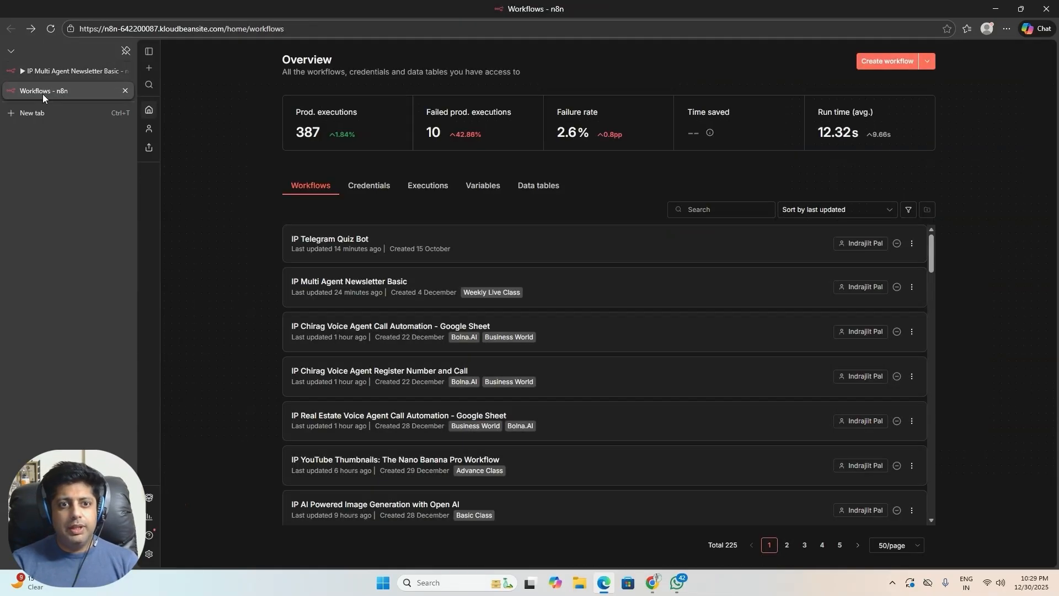
pyautogui.click(879, 66)
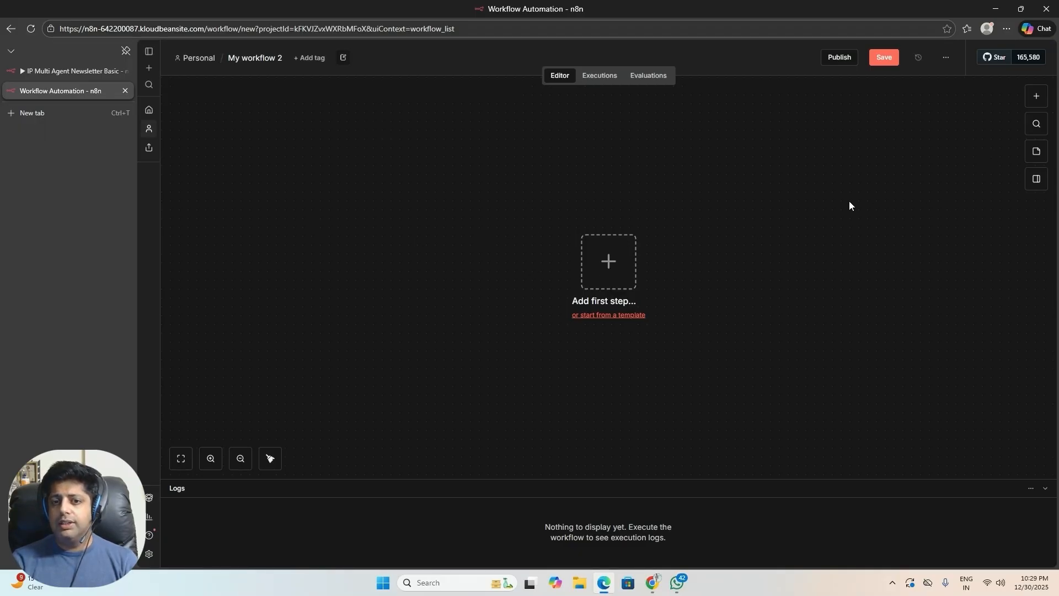
pyautogui.click(44, 70)
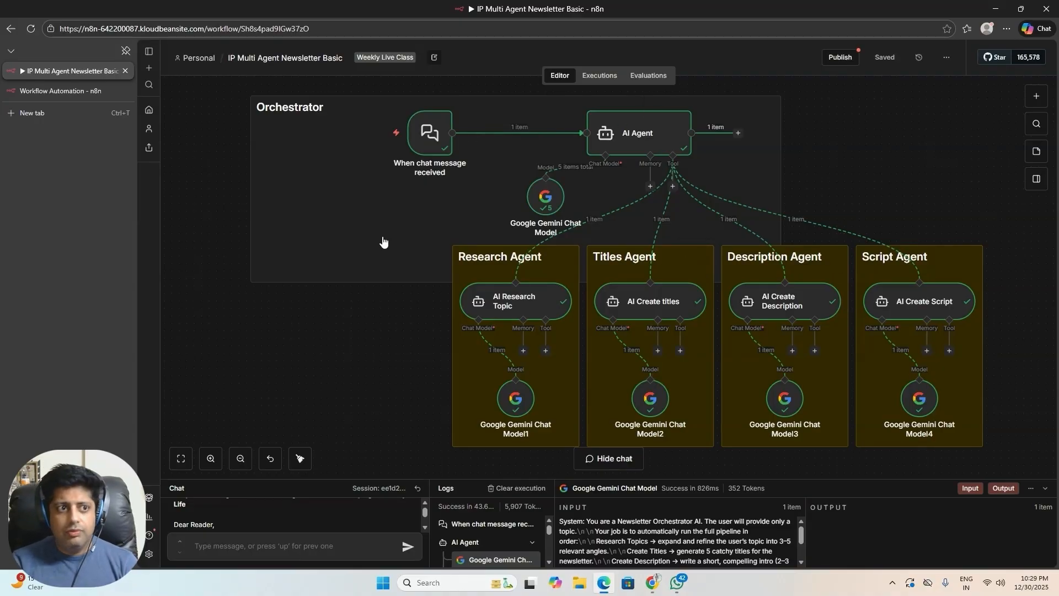
pyautogui.click(68, 90)
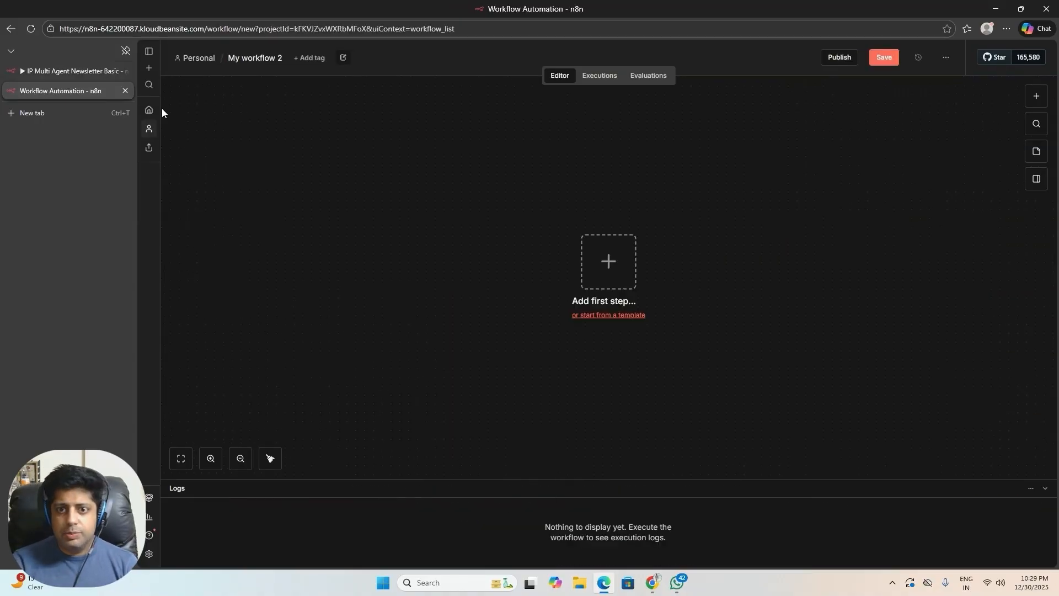
# Add a Chat Trigger as the first node with its default settings and place it in the upper-left area of the canvas
pyautogui.click(606, 277)
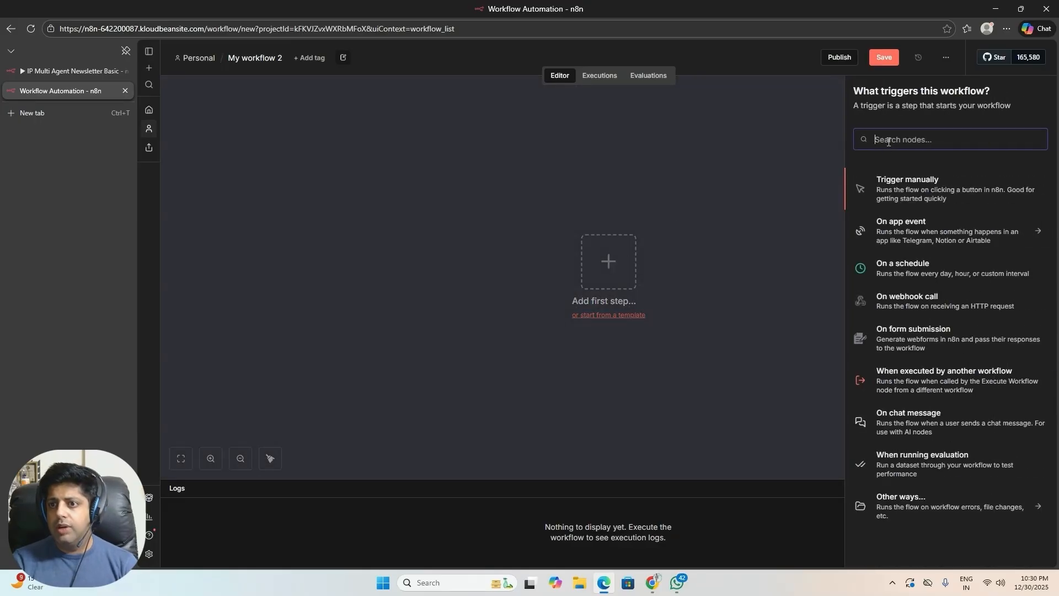
pyautogui.write('chat')
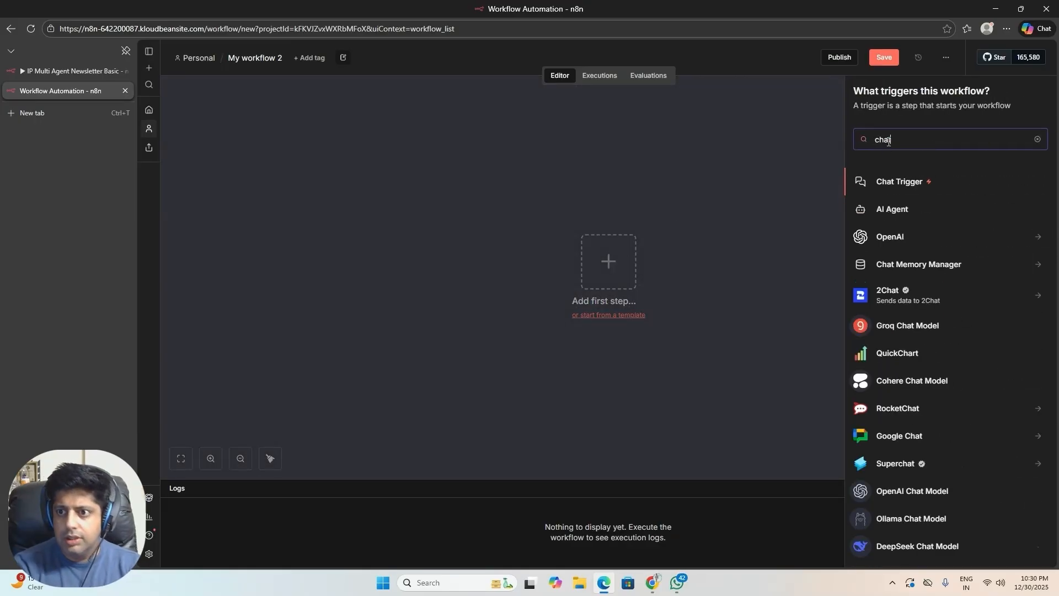
pyautogui.click(888, 188)
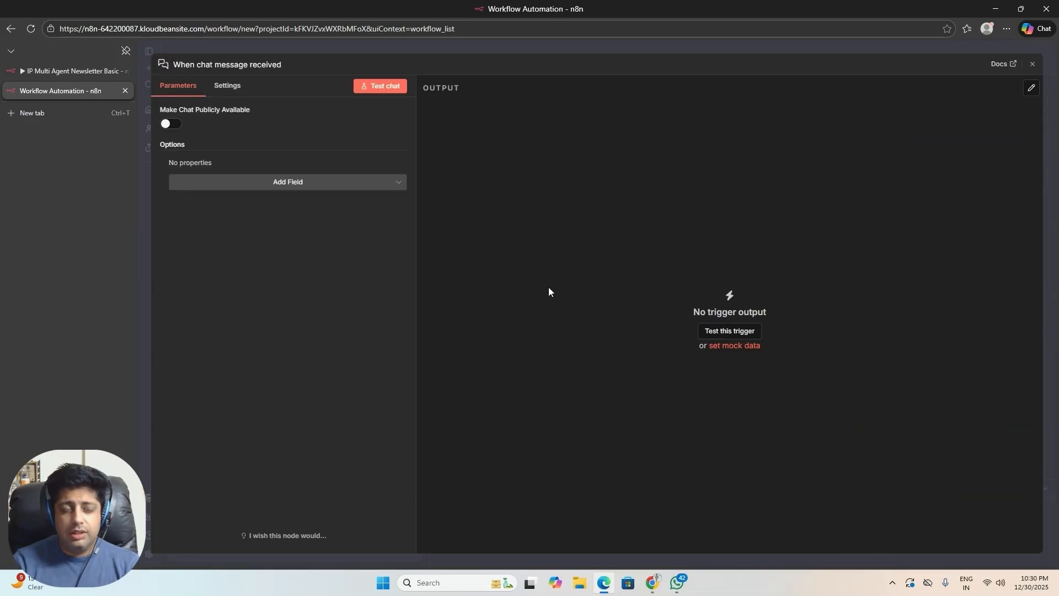
pyautogui.click(1033, 64)
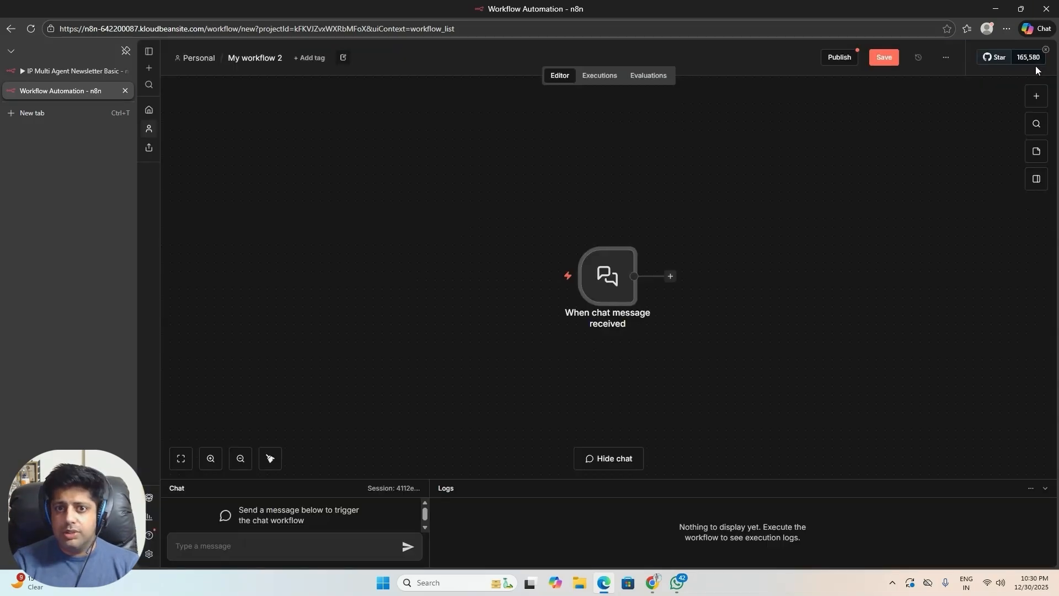
pyautogui.moveTo(607, 277); pyautogui.dragTo(327, 161)
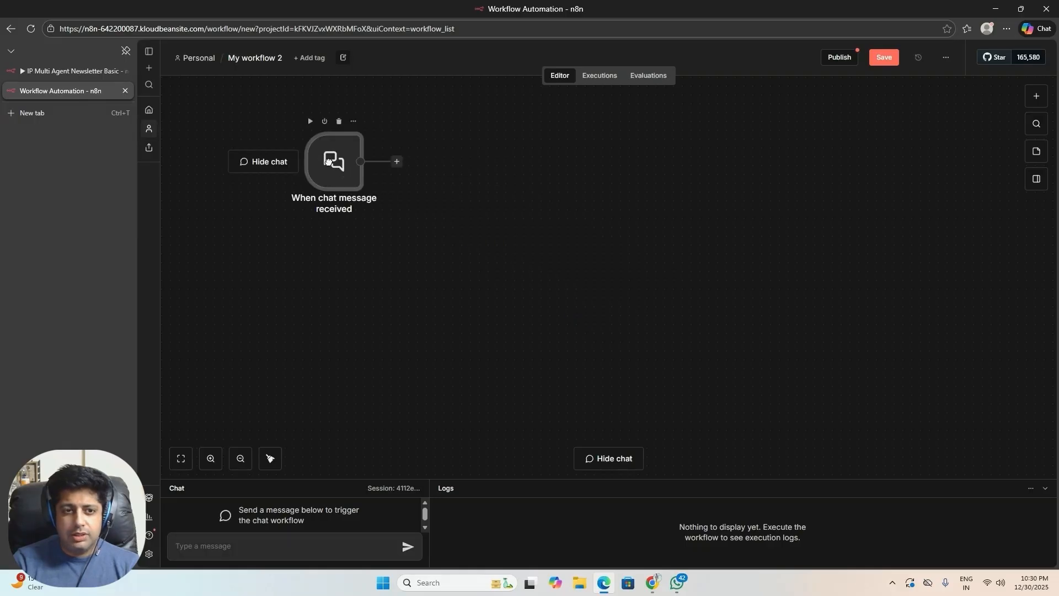
# Add an AI Agent node after the chat trigger and move it slightly further away from the trigger
pyautogui.click(395, 162)
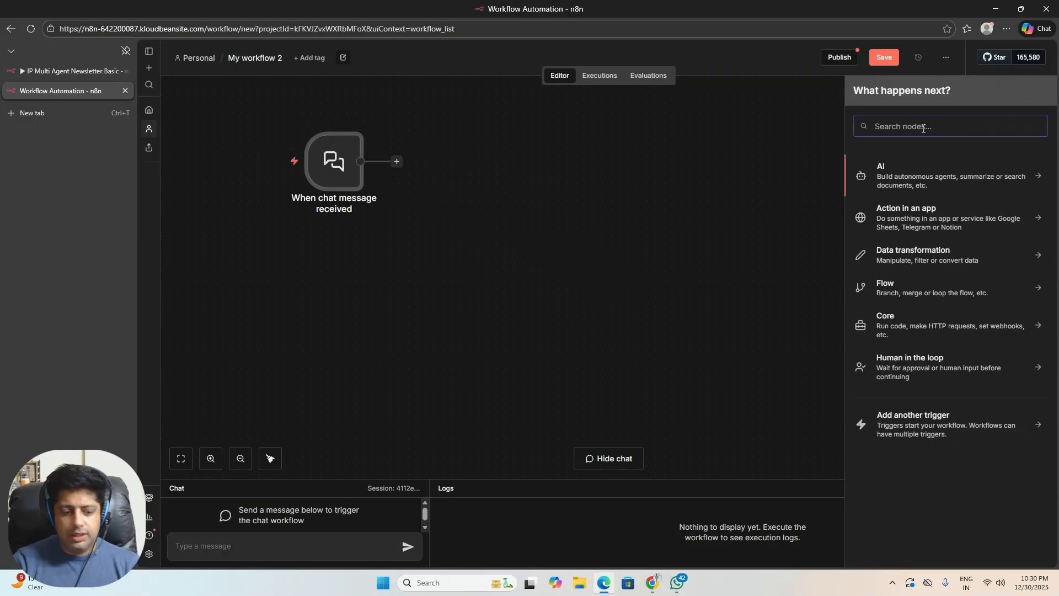
pyautogui.write('ai agent')
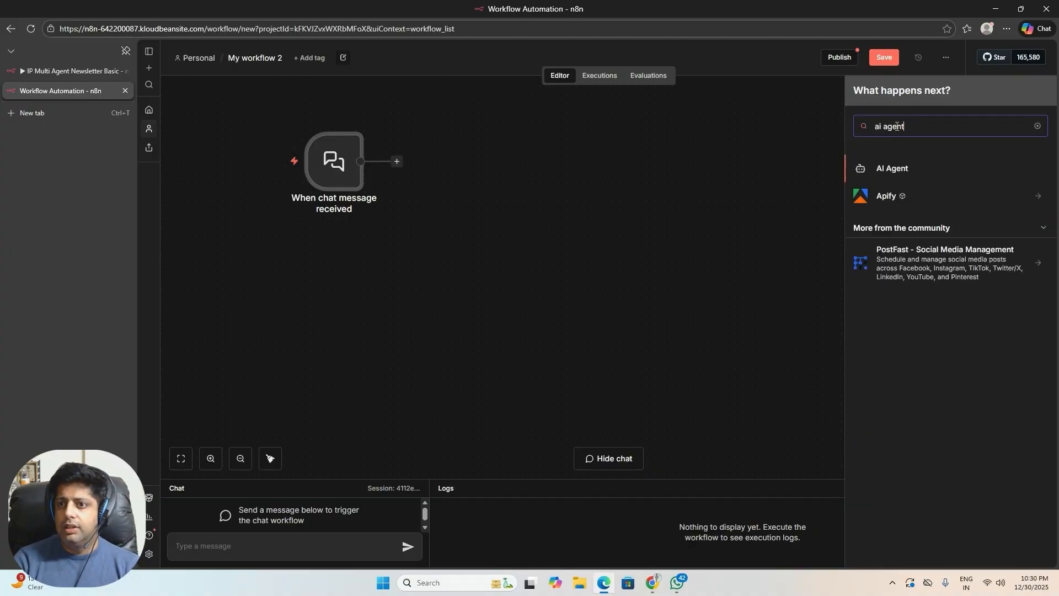
pyautogui.click(899, 168)
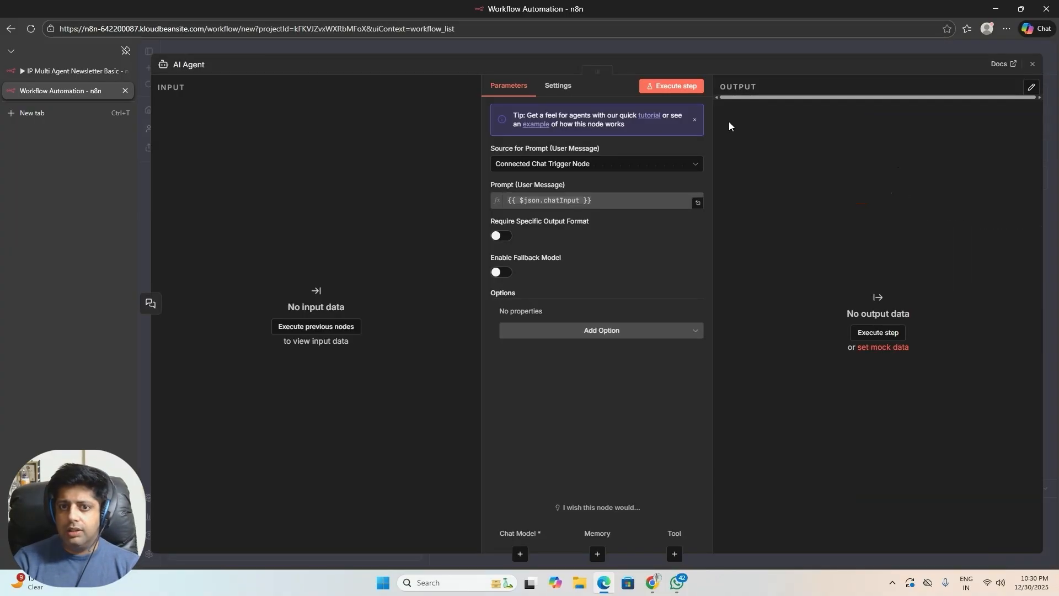
pyautogui.click(1031, 64)
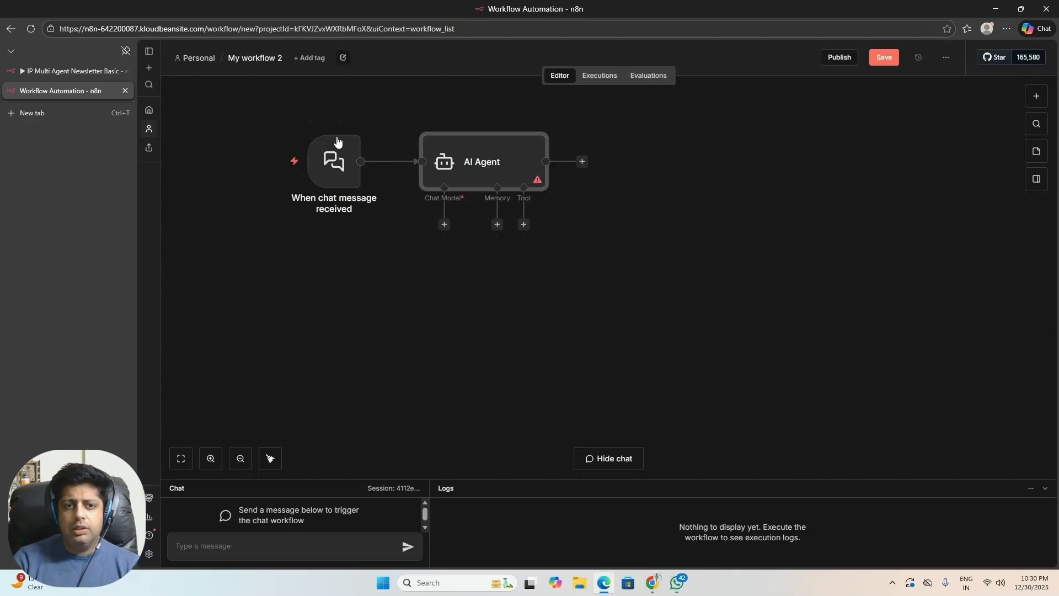
pyautogui.moveTo(451, 162); pyautogui.dragTo(493, 165)
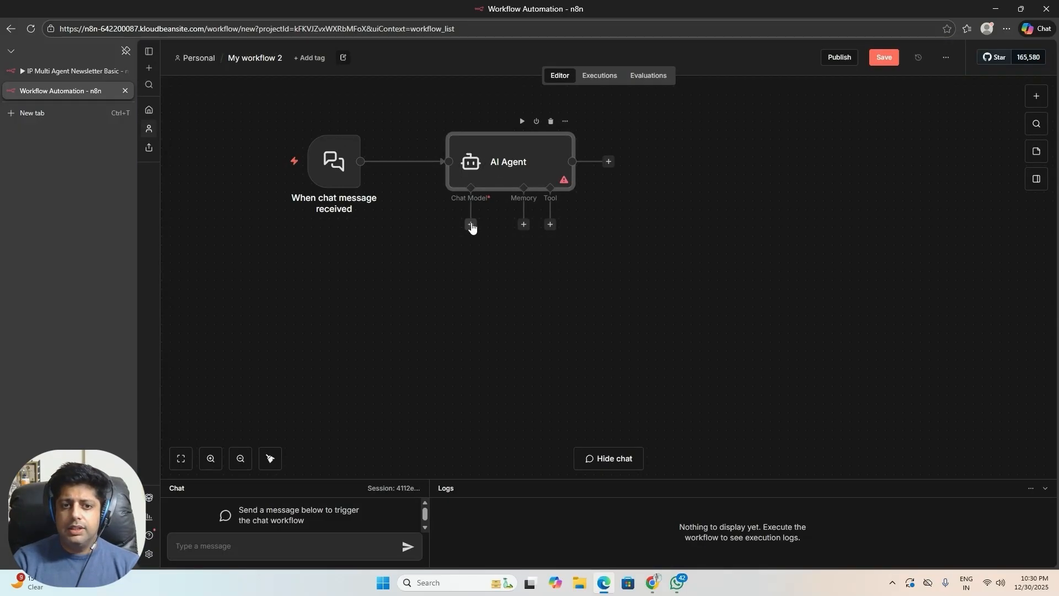
pyautogui.click(470, 224)
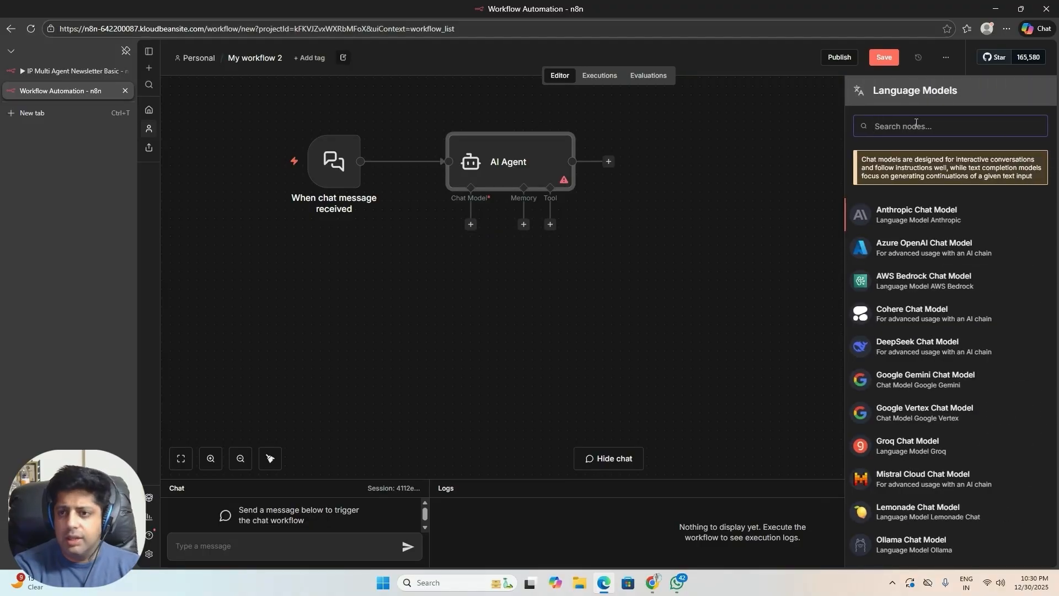
pyautogui.write('goggle gemini')
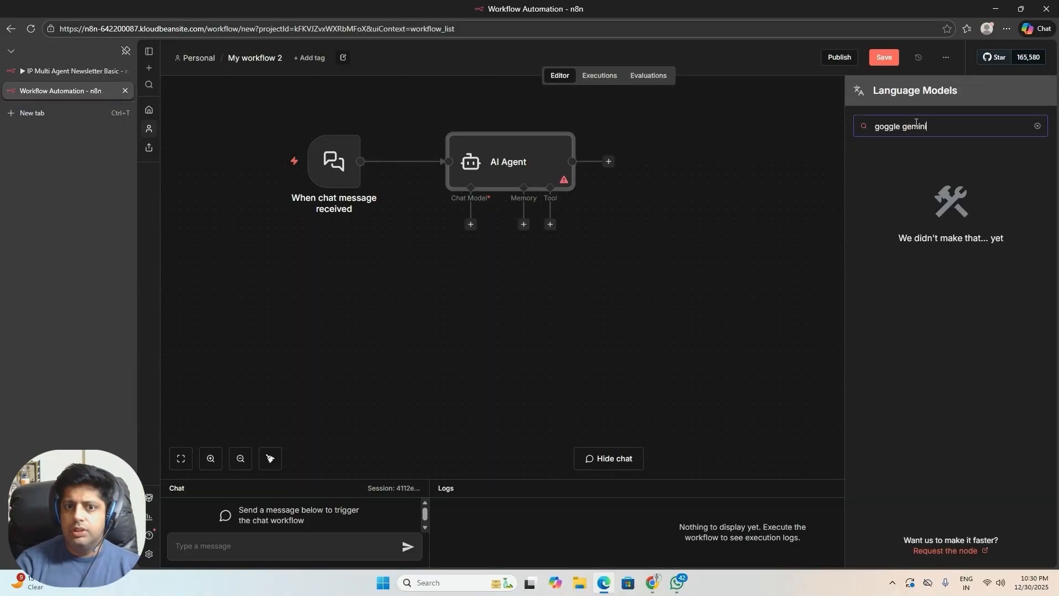
pyautogui.click(1037, 126)
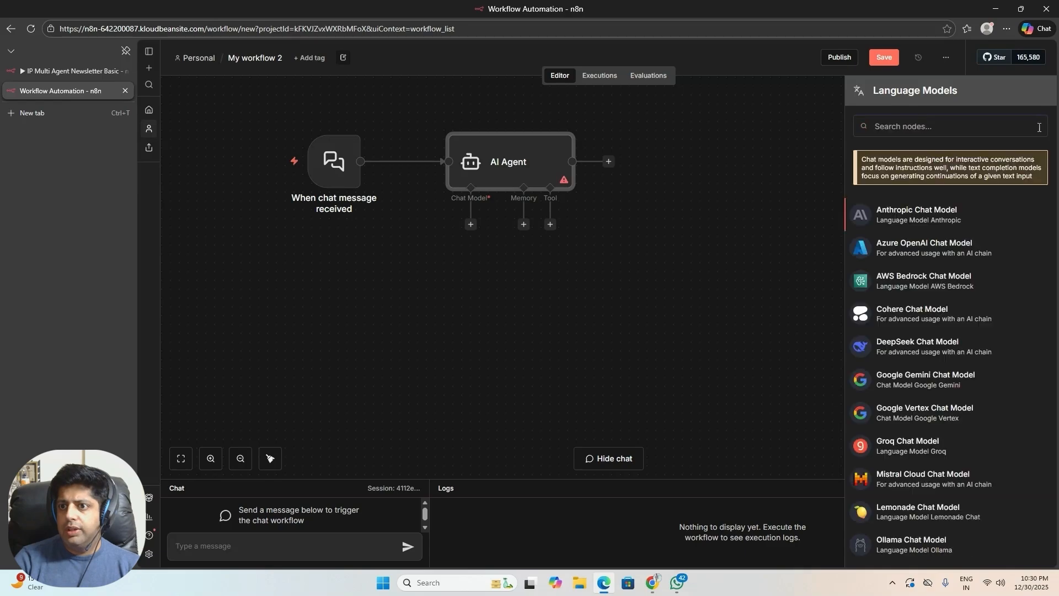
pyautogui.click(756, 189)
# Attach a Google Gemini Chat Model to the AI Agent, keeping the VIR 3 credential and the models/gemini-2.5-flash model
pyautogui.click(471, 225)
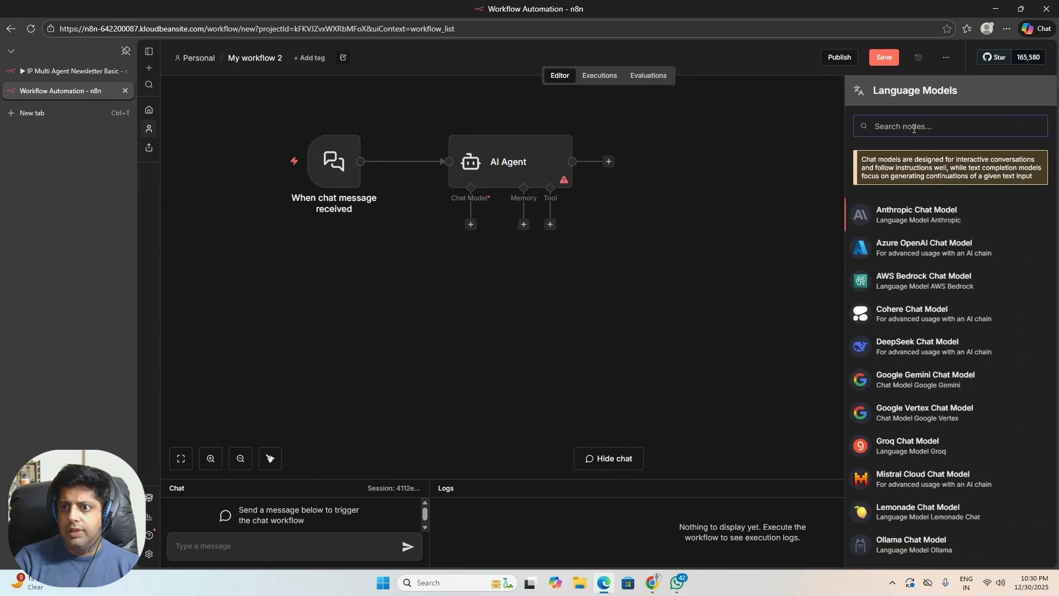
pyautogui.write('gemini')
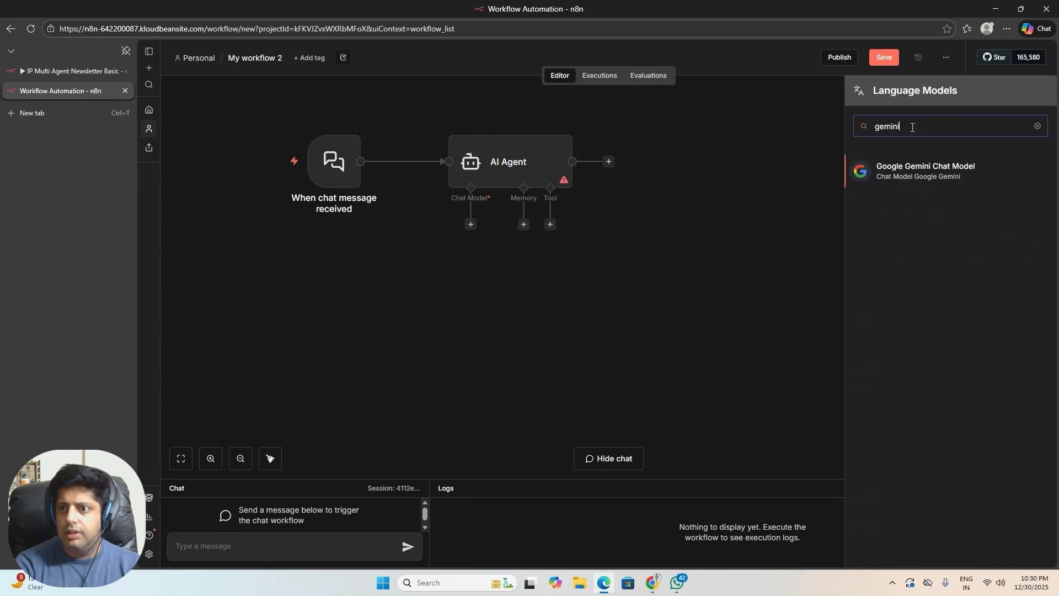
pyautogui.click(910, 168)
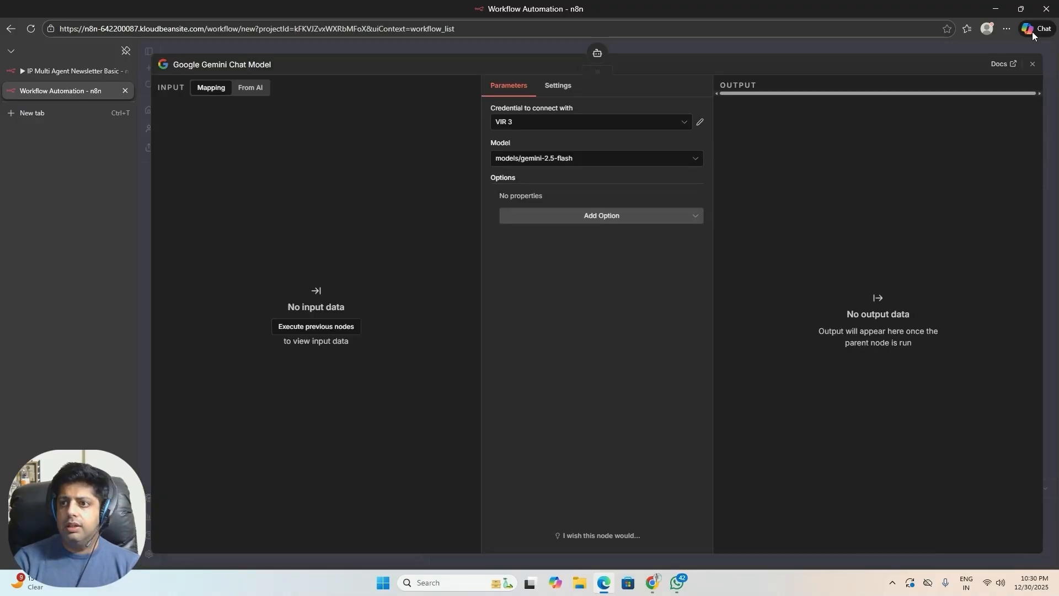
pyautogui.click(1032, 66)
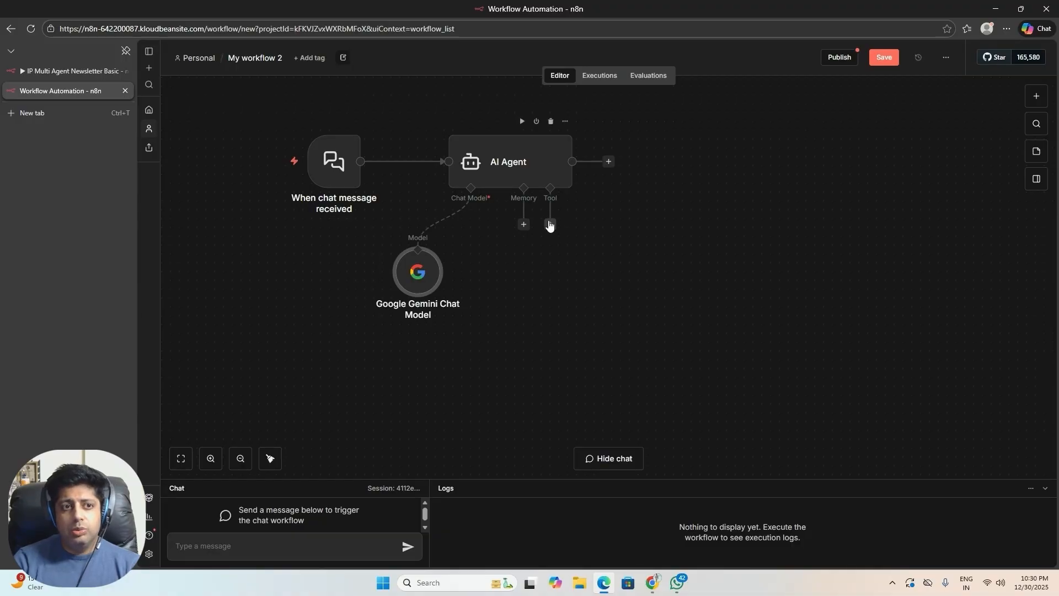
# After checking the IP Multi Agent Newsletter Basic workflow, attach an AI Agent Tool to the AI Agent and place it below the agent
pyautogui.click(98, 73)
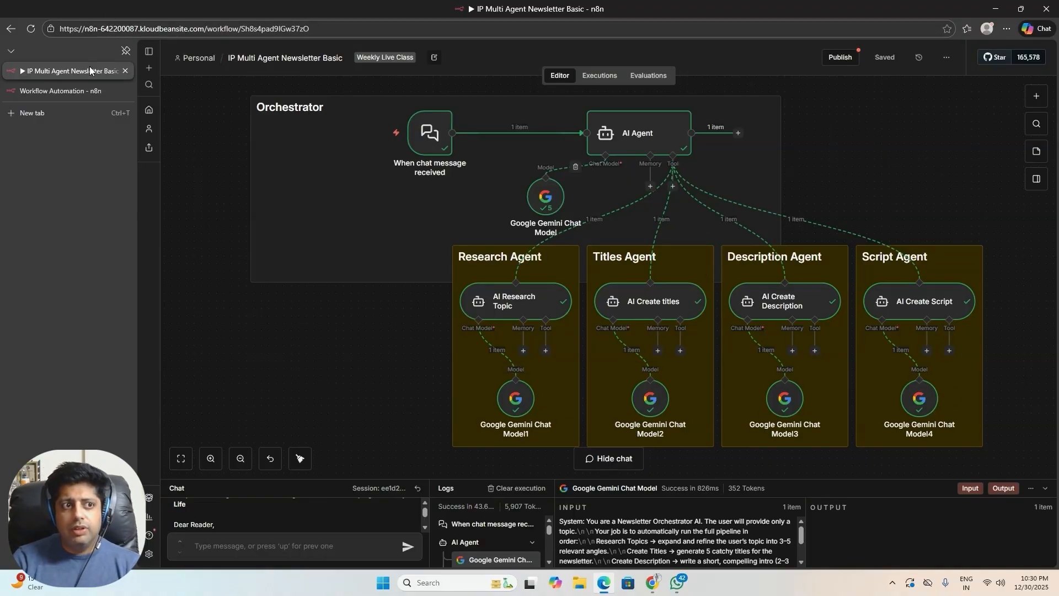
pyautogui.click(80, 88)
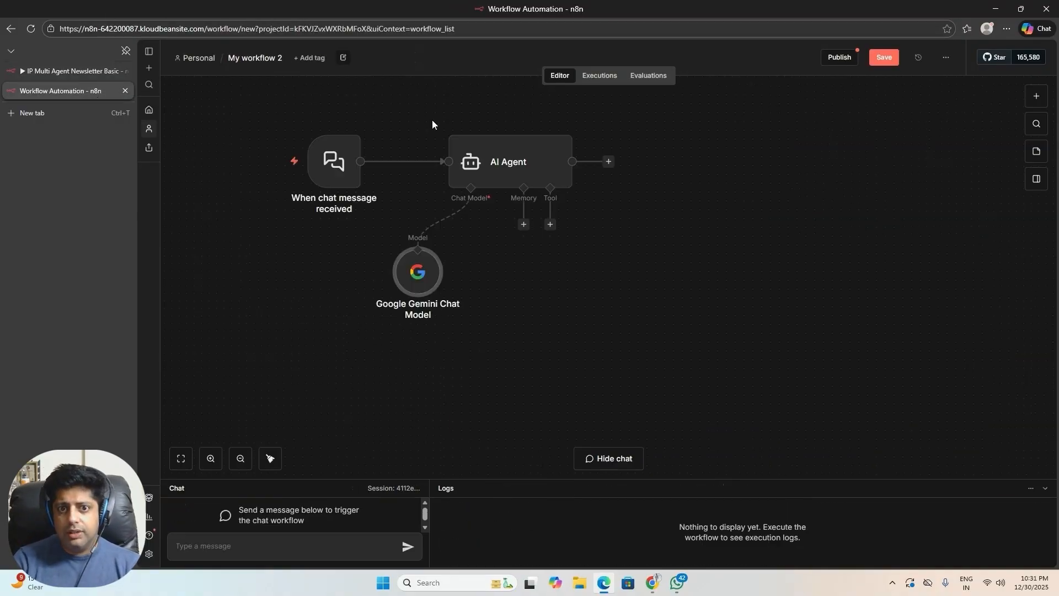
pyautogui.click(550, 224)
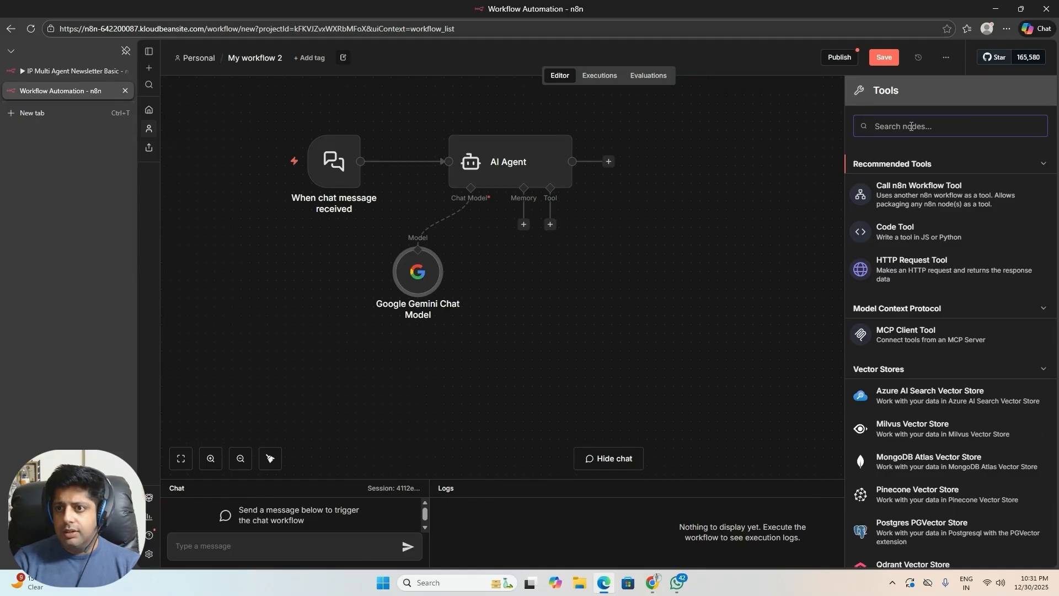
pyautogui.write('aiagent')
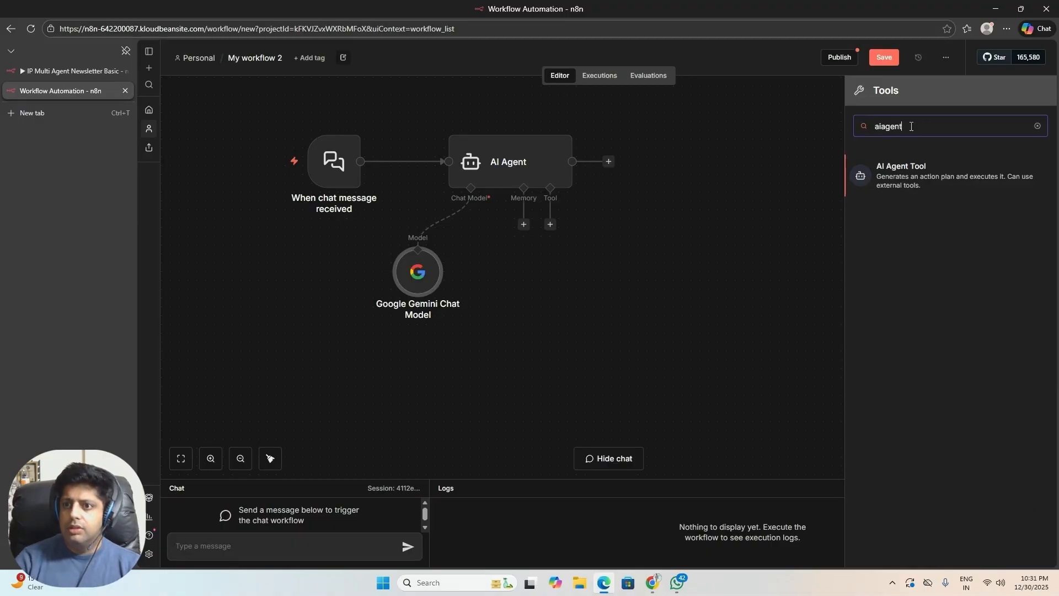
pyautogui.click(917, 182)
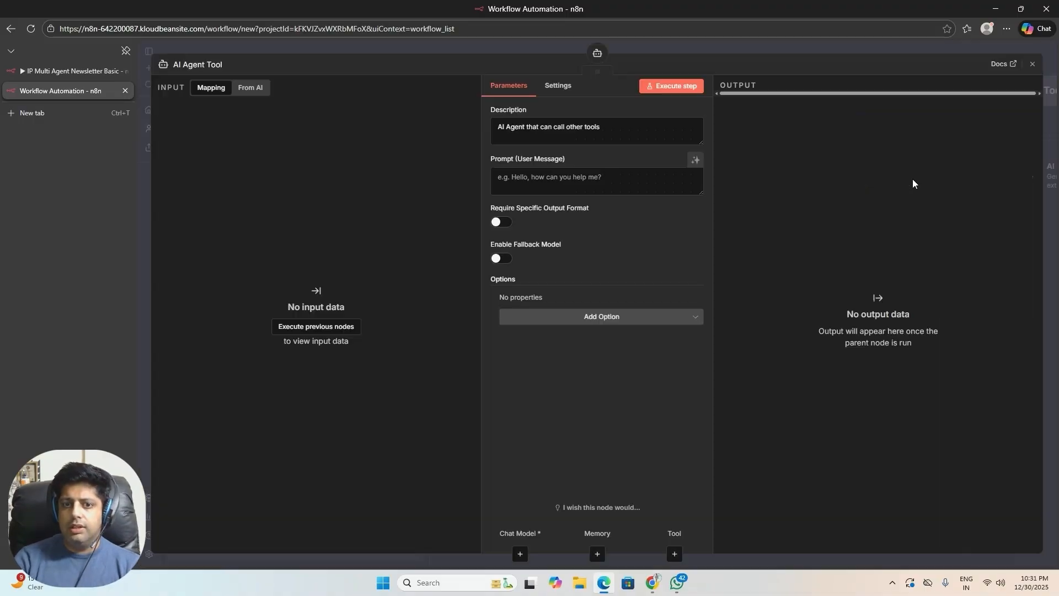
pyautogui.click(1034, 67)
pyautogui.moveTo(584, 276); pyautogui.dragTo(584, 302)
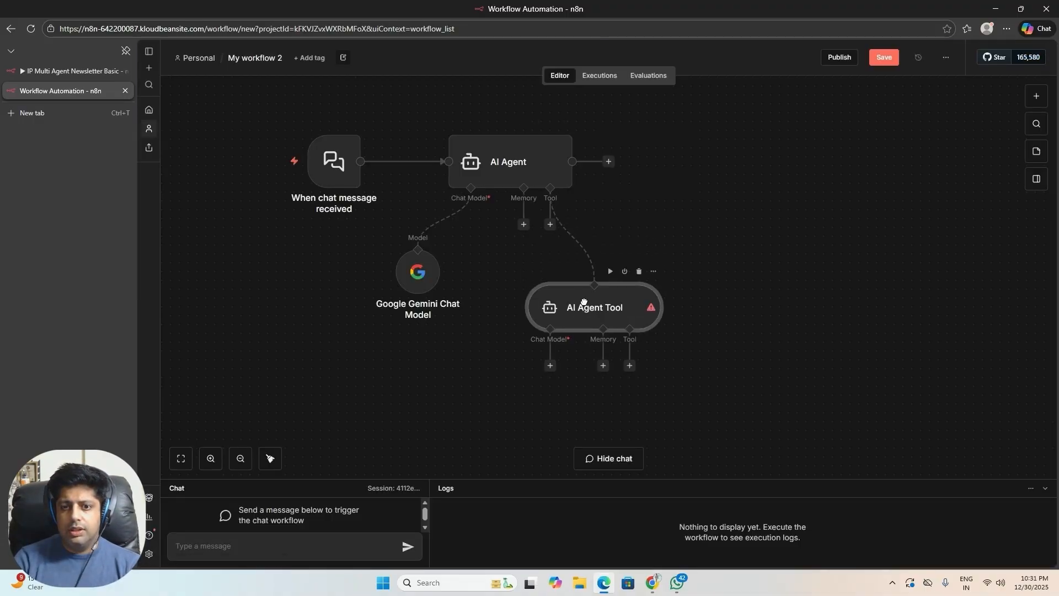
# Attach a Google Gemini Chat Model with the VIR 3 credential to the AI Agent Tool and align both nodes beneath the main agent
pyautogui.click(35, 71)
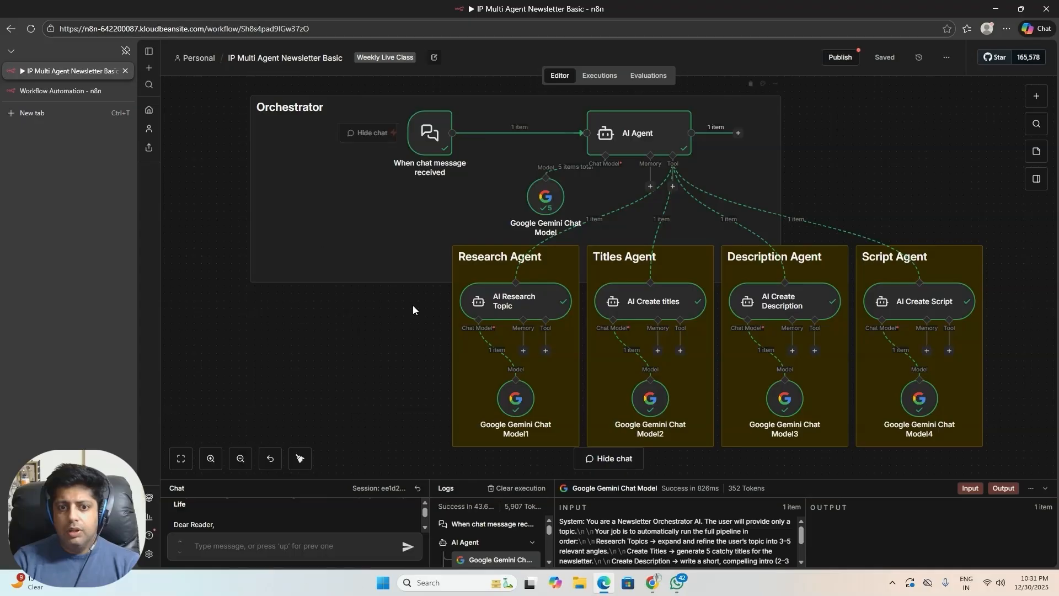
pyautogui.click(72, 91)
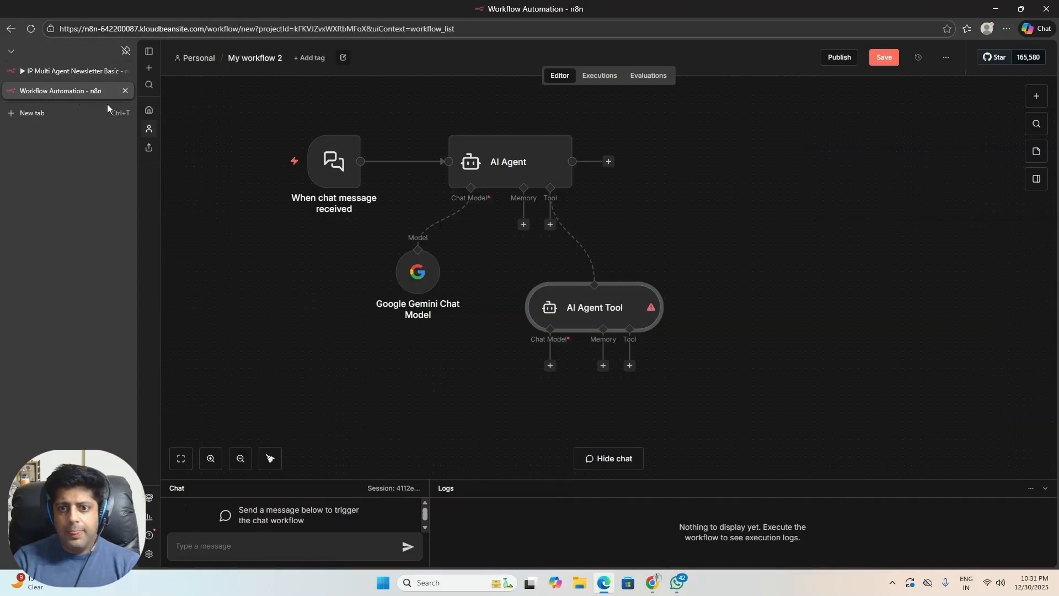
pyautogui.moveTo(611, 314); pyautogui.dragTo(576, 323)
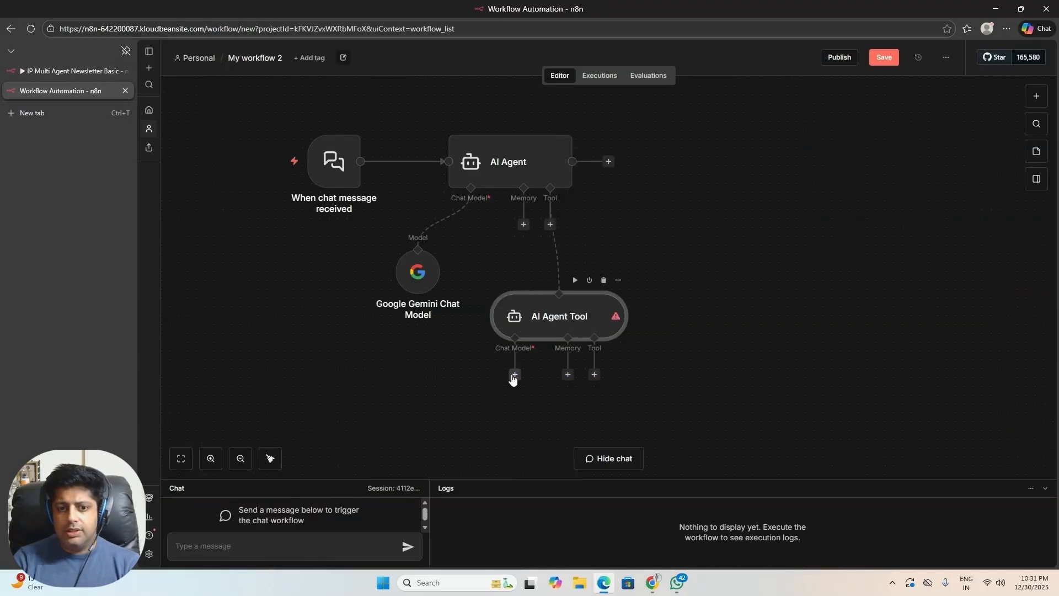
pyautogui.click(513, 375)
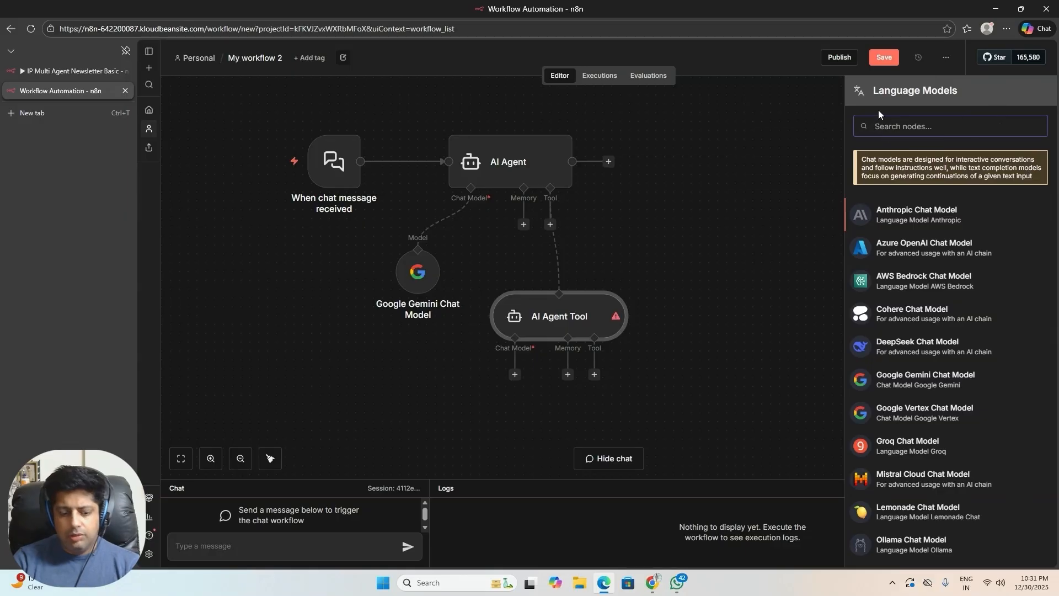
pyautogui.write('gemini')
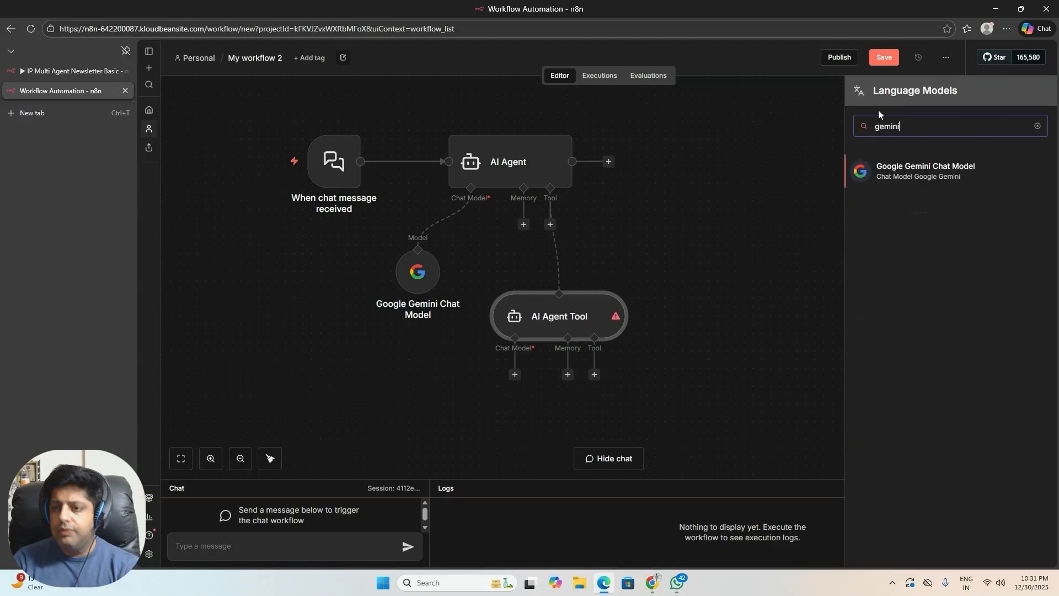
pyautogui.click(938, 166)
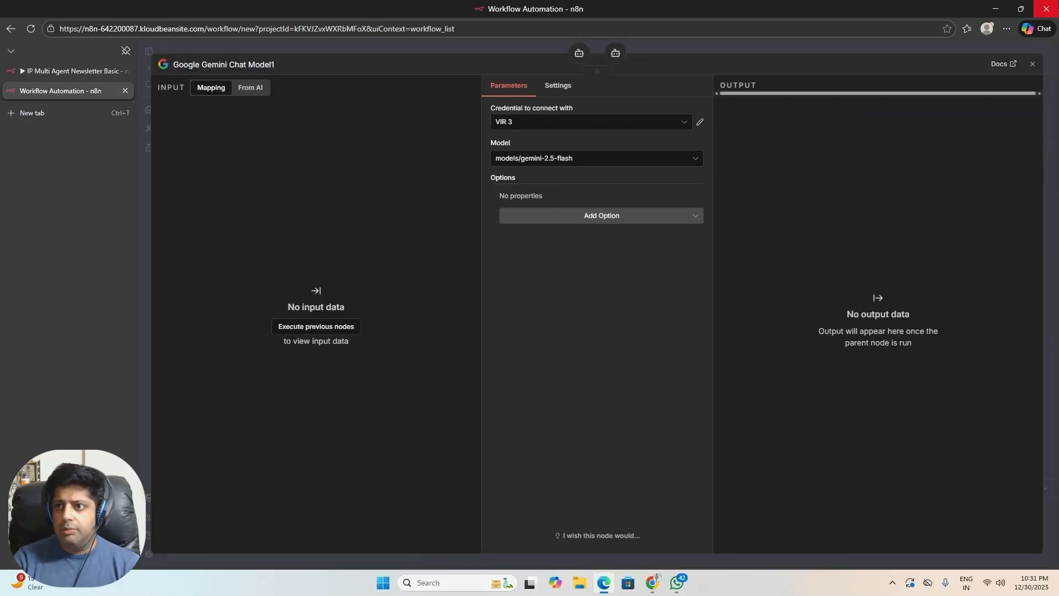
pyautogui.click(1032, 65)
pyautogui.moveTo(423, 427); pyautogui.dragTo(457, 398)
pyautogui.moveTo(579, 314); pyautogui.dragTo(570, 307)
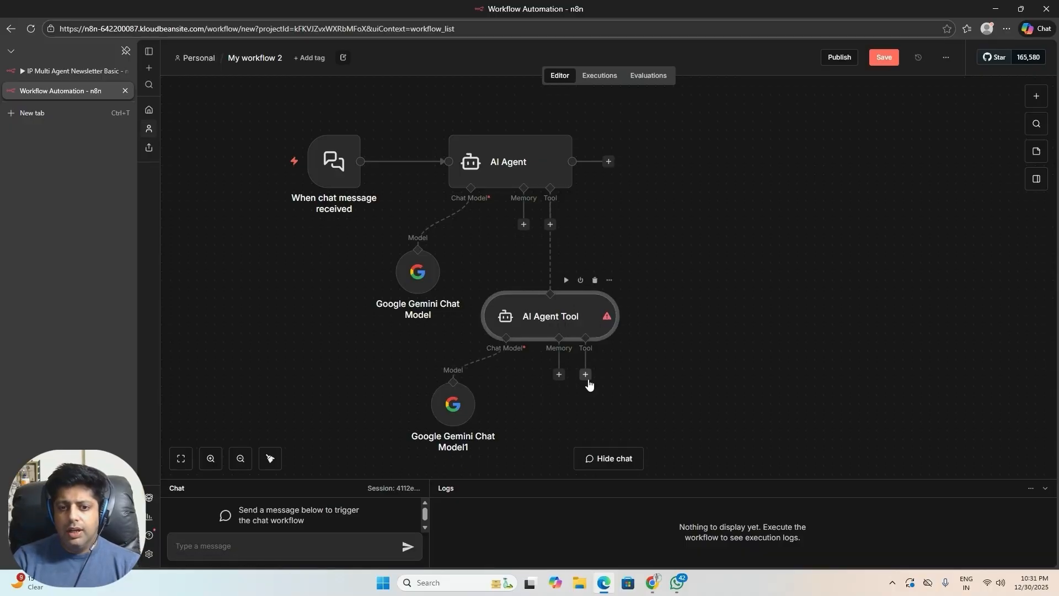
# Attach a second AI Agent Tool to the main AI Agent and place it beside the first one at the same height
pyautogui.click(550, 225)
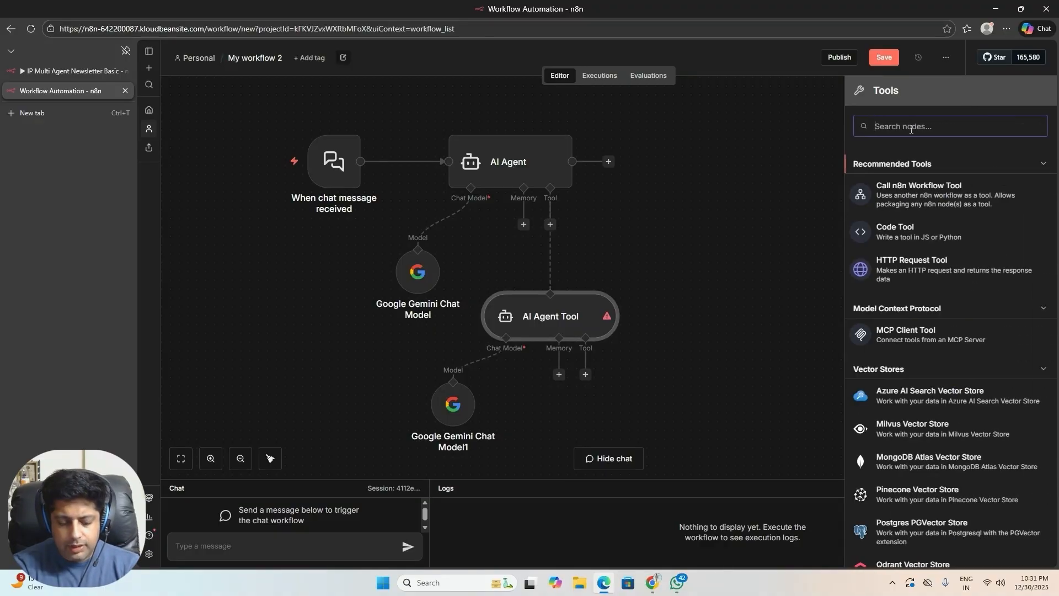
pyautogui.write('ai agent')
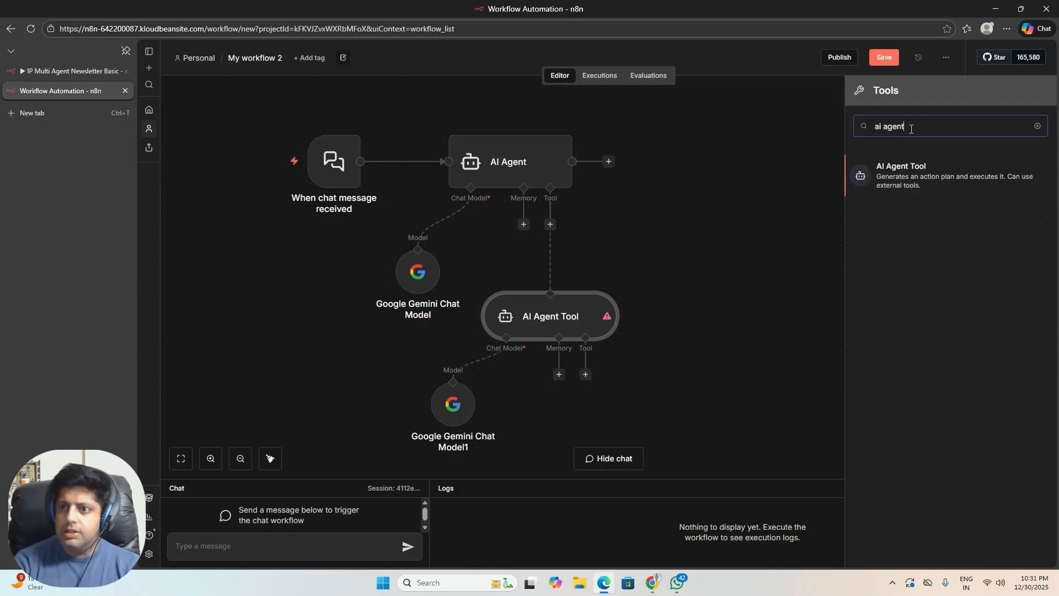
pyautogui.click(910, 170)
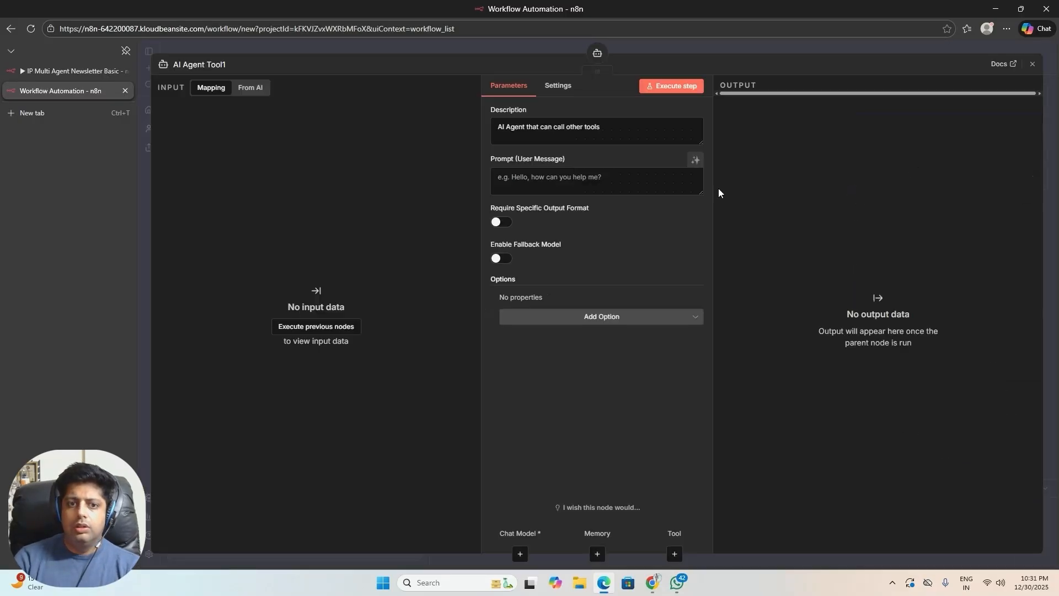
pyautogui.click(1032, 64)
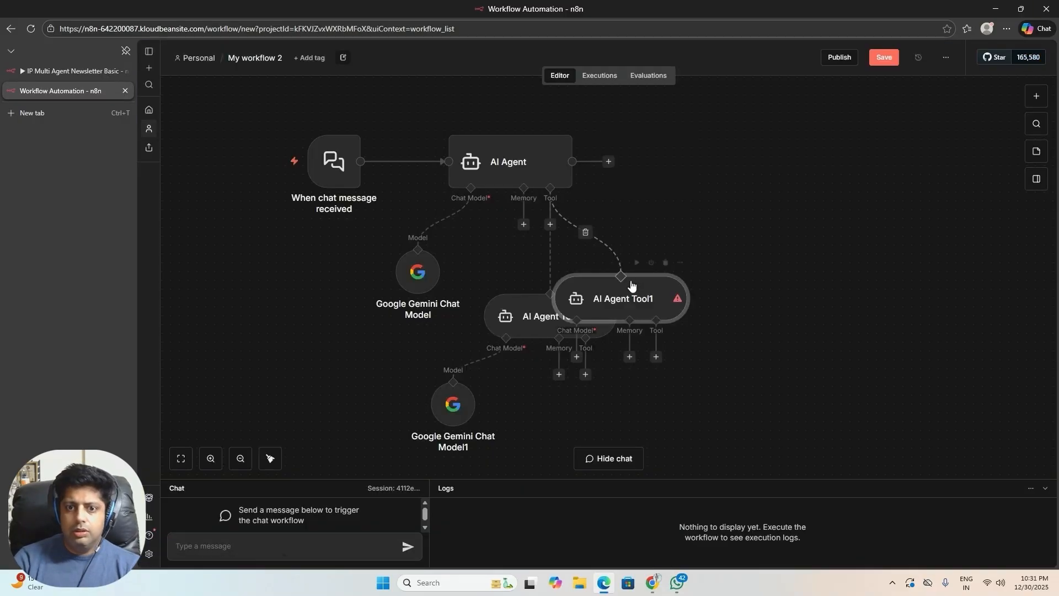
pyautogui.moveTo(631, 285); pyautogui.dragTo(728, 317)
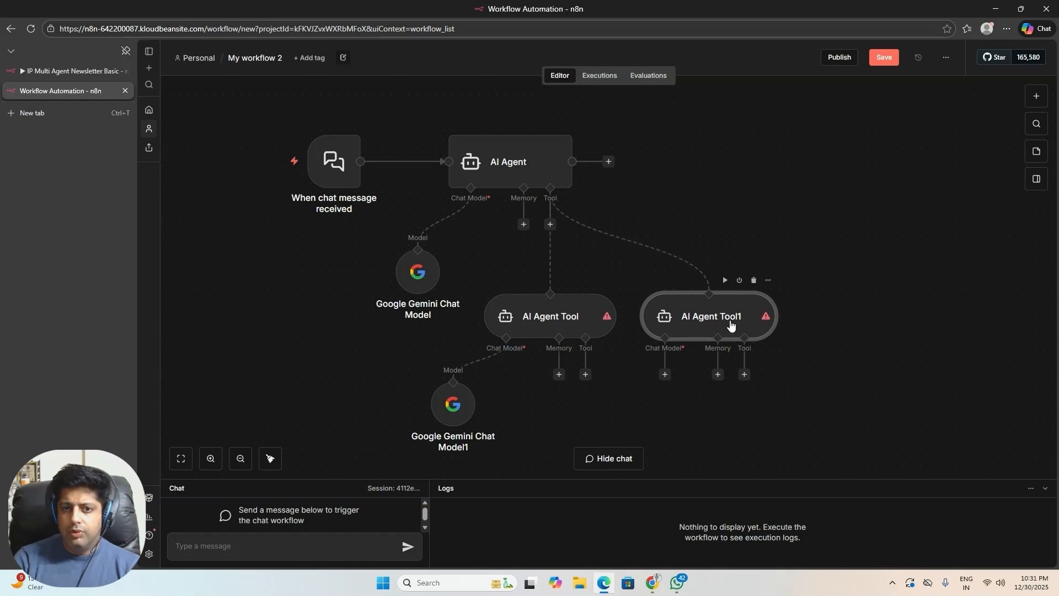
# Attach a third AI Agent Tool to the main AI Agent and place it at the end of the sub-agent row
pyautogui.click(550, 224)
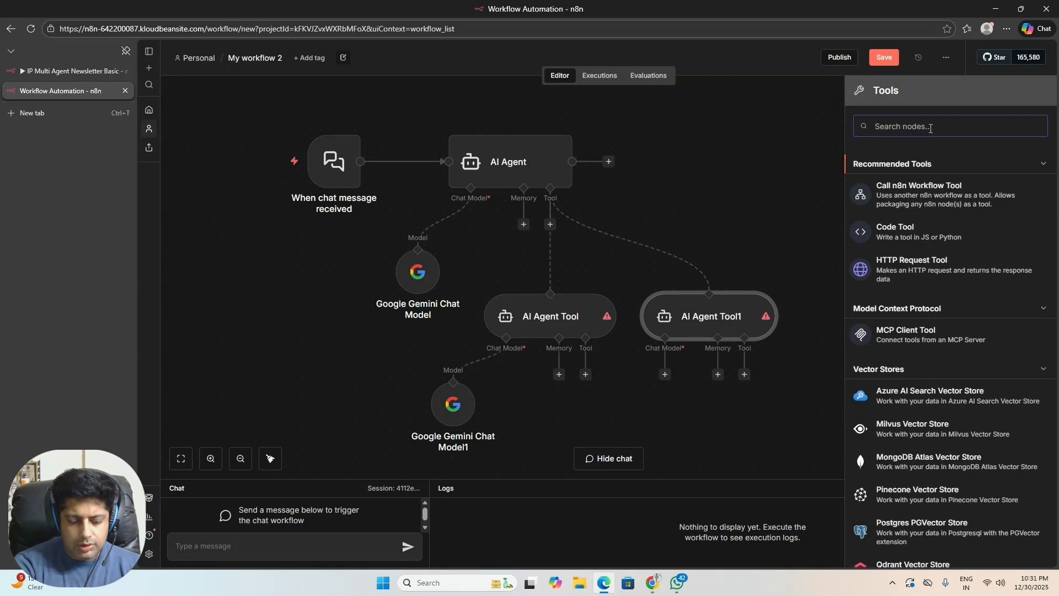
pyautogui.write('ai agent')
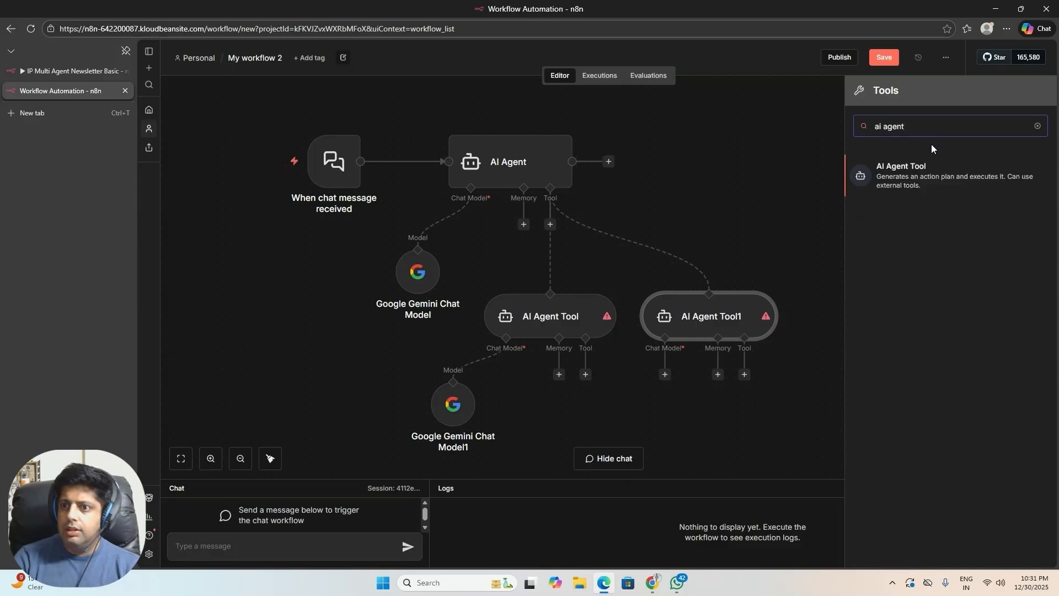
pyautogui.click(922, 176)
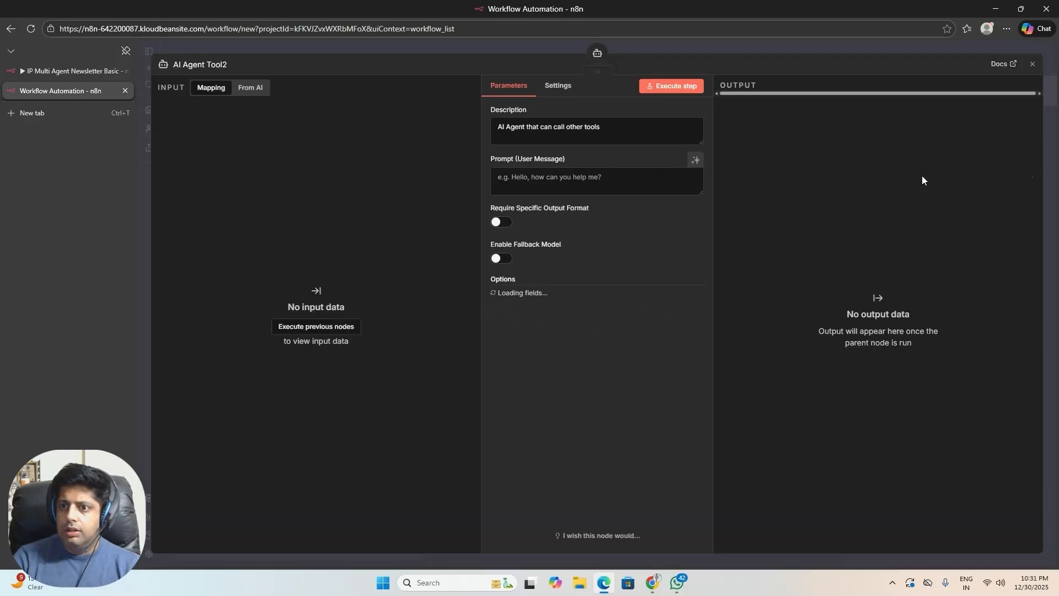
pyautogui.click(1033, 64)
pyautogui.moveTo(601, 303); pyautogui.dragTo(841, 310)
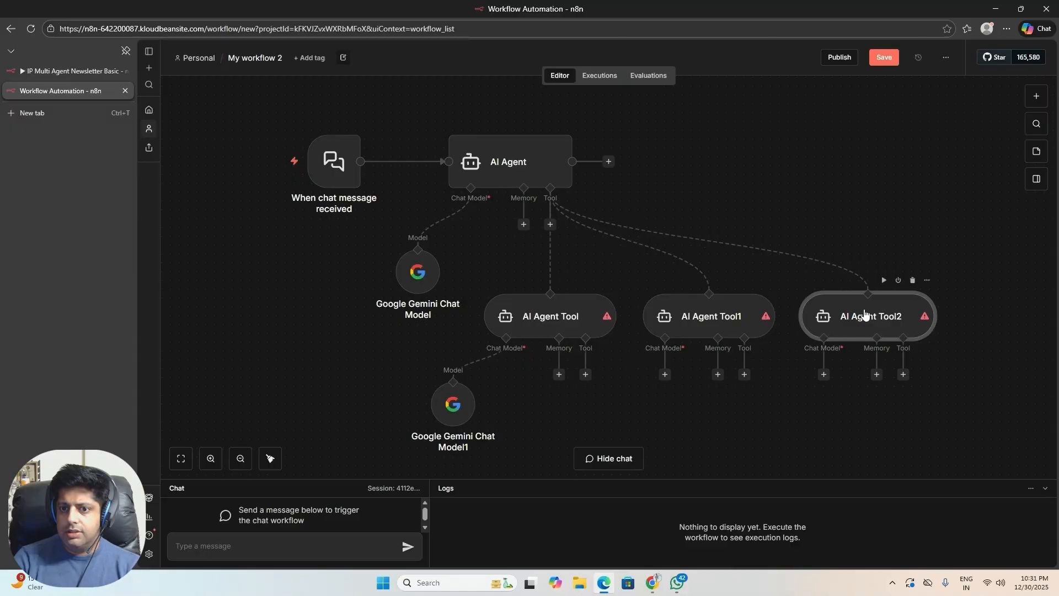
# Attach a fourth AI Agent Tool to the main AI Agent and place it in the free space above the third one
pyautogui.click(550, 223)
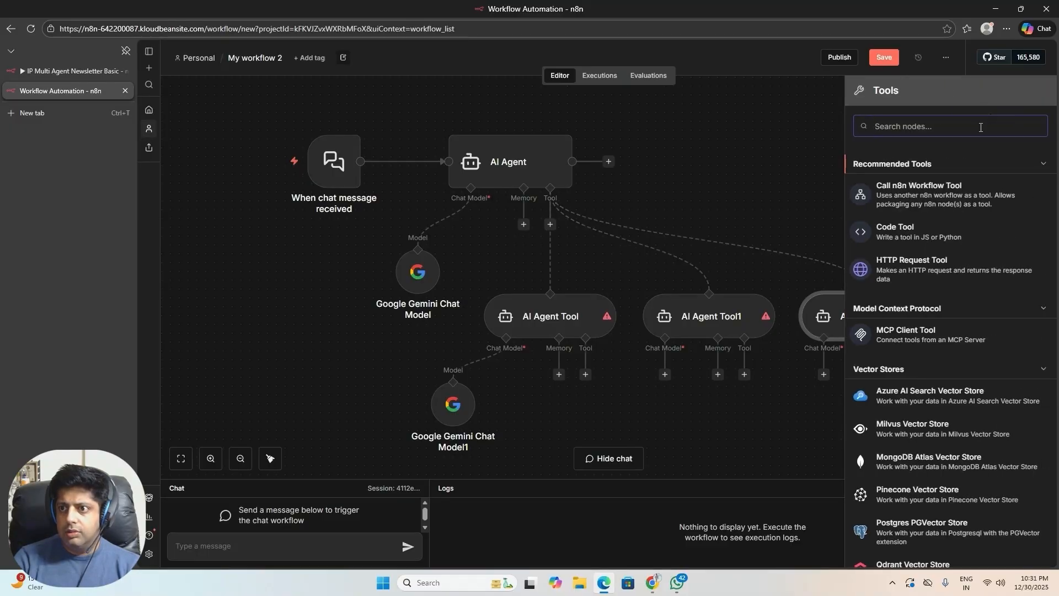
pyautogui.write('ai a')
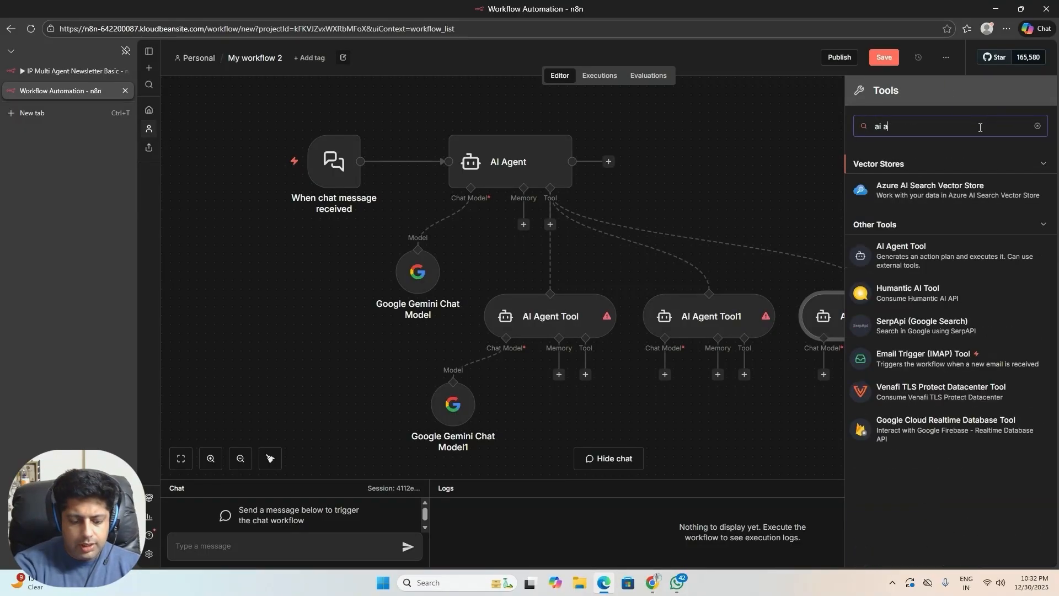
pyautogui.write('gent')
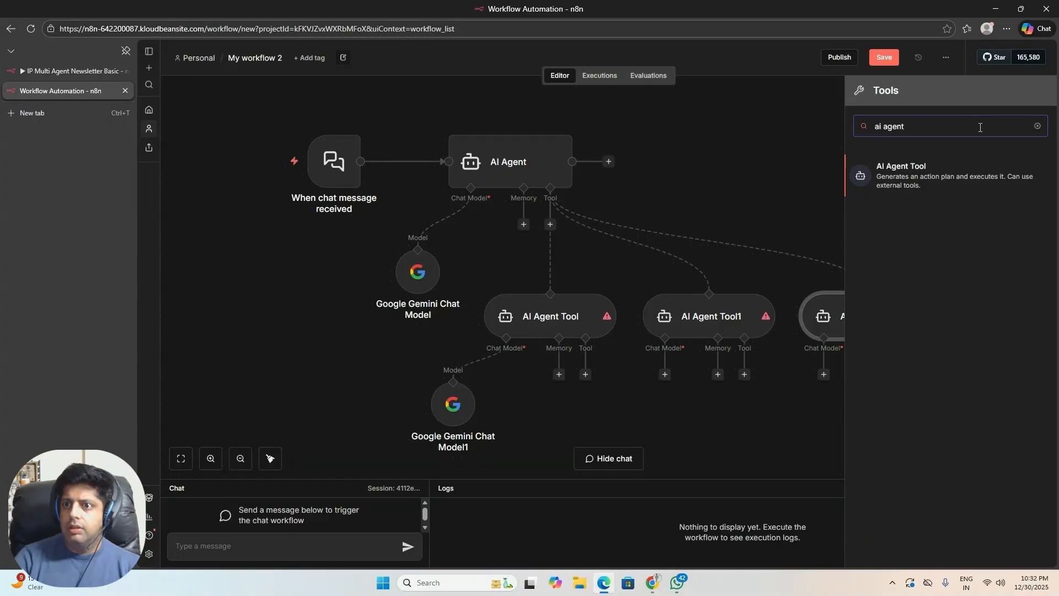
pyautogui.click(937, 182)
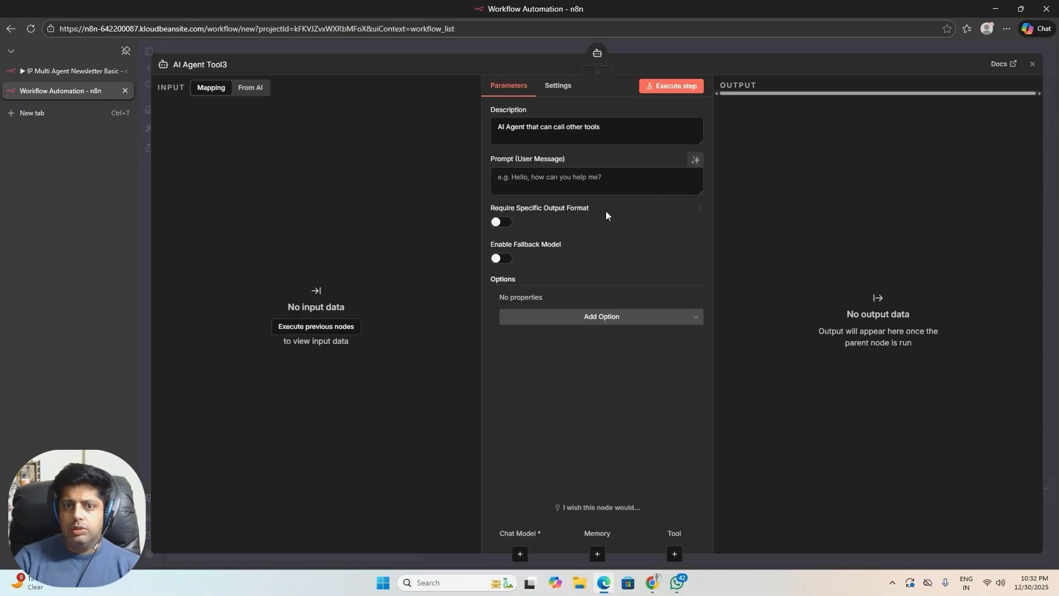
pyautogui.click(1035, 65)
pyautogui.moveTo(631, 303); pyautogui.dragTo(921, 201)
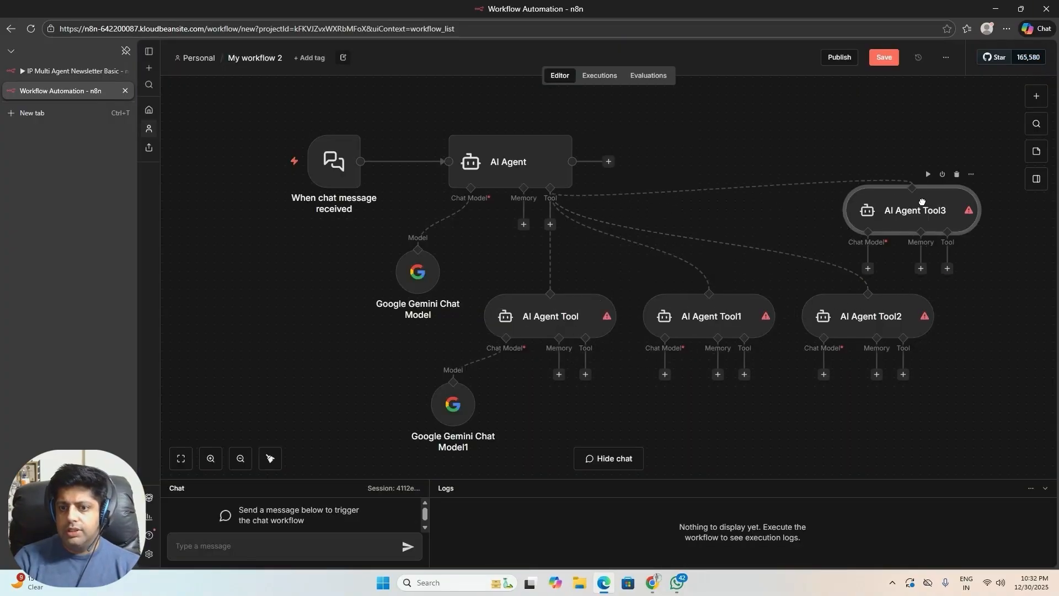
# Move the AI Agent, the chat trigger and the orchestrator's Gemini model higher on the canvas to free space for the sub-agents
pyautogui.moveTo(494, 161); pyautogui.dragTo(495, 126)
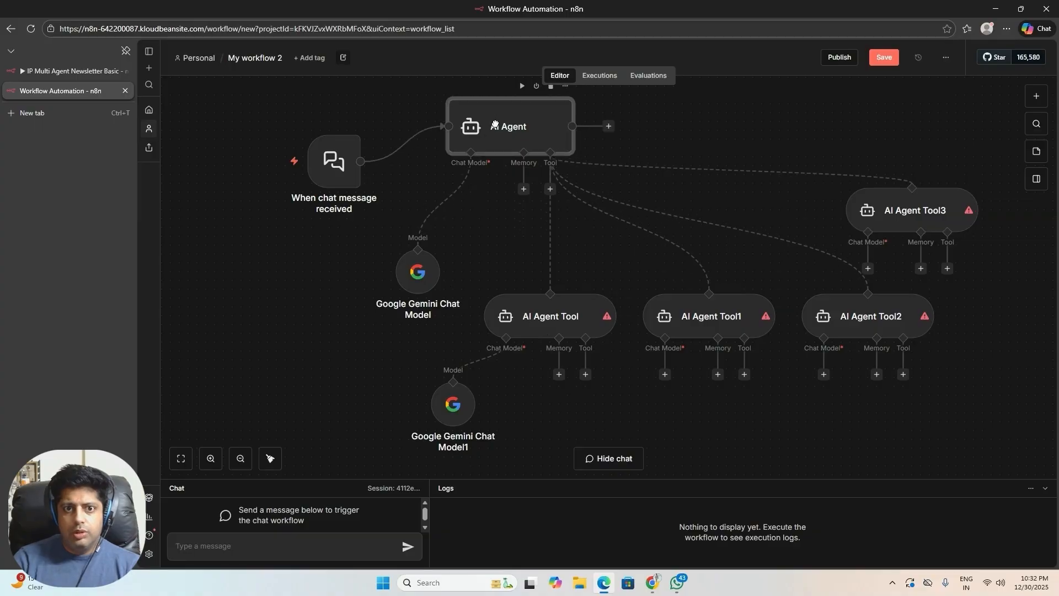
pyautogui.moveTo(334, 161); pyautogui.dragTo(333, 126)
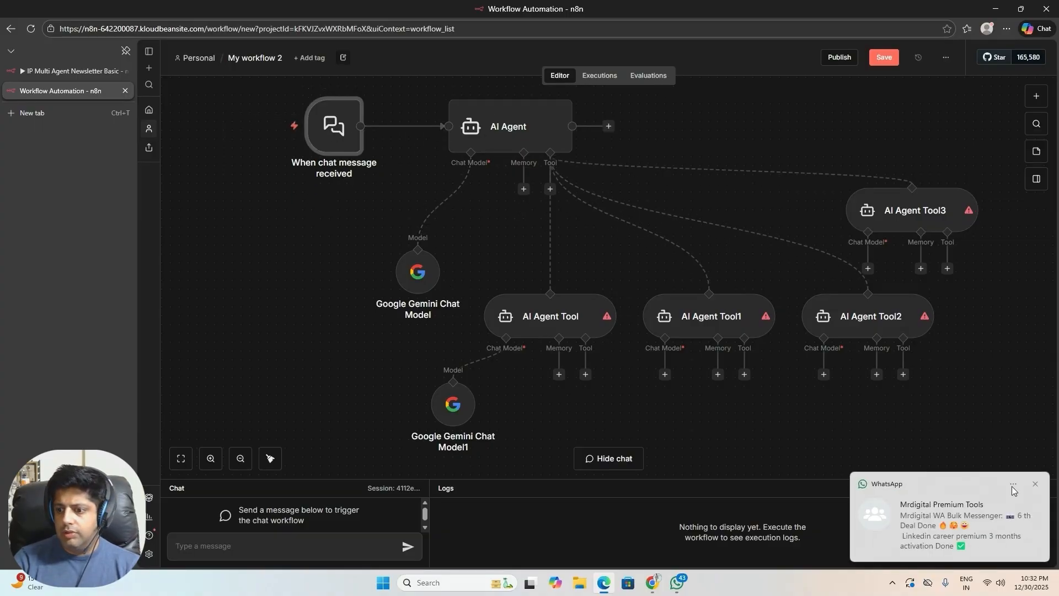
pyautogui.click(1035, 484)
pyautogui.moveTo(432, 288); pyautogui.dragTo(397, 245)
# Arrange the four AI Agent Tools in one horizontal row below the orchestrator, keeping the first tool's Gemini model beneath it
pyautogui.moveTo(530, 316); pyautogui.dragTo(504, 290)
pyautogui.moveTo(451, 407); pyautogui.dragTo(407, 389)
pyautogui.moveTo(733, 313); pyautogui.dragTo(708, 286)
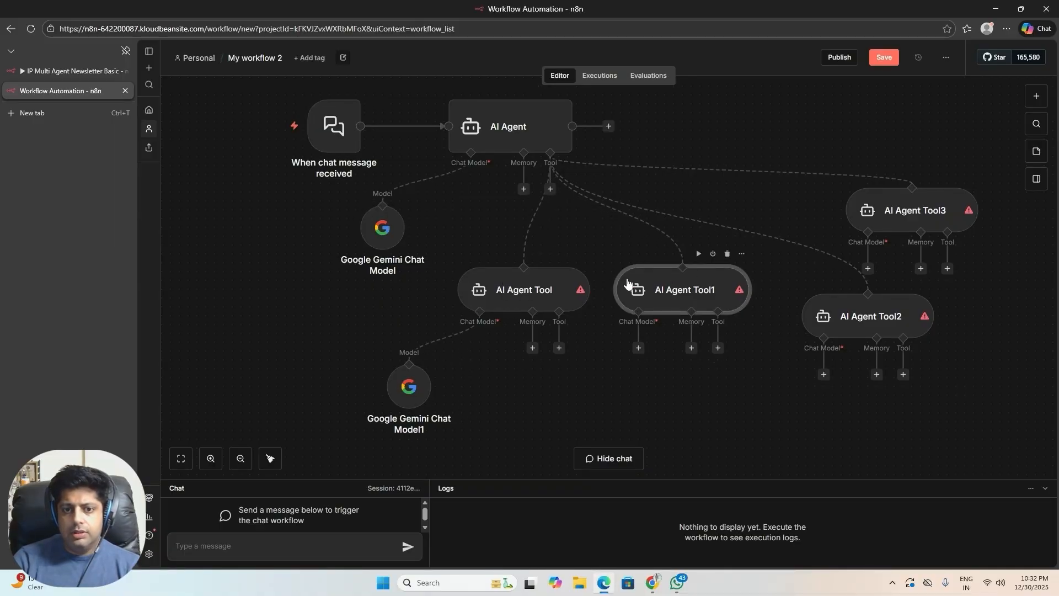
pyautogui.moveTo(533, 280); pyautogui.dragTo(506, 298)
pyautogui.moveTo(411, 389); pyautogui.dragTo(393, 398)
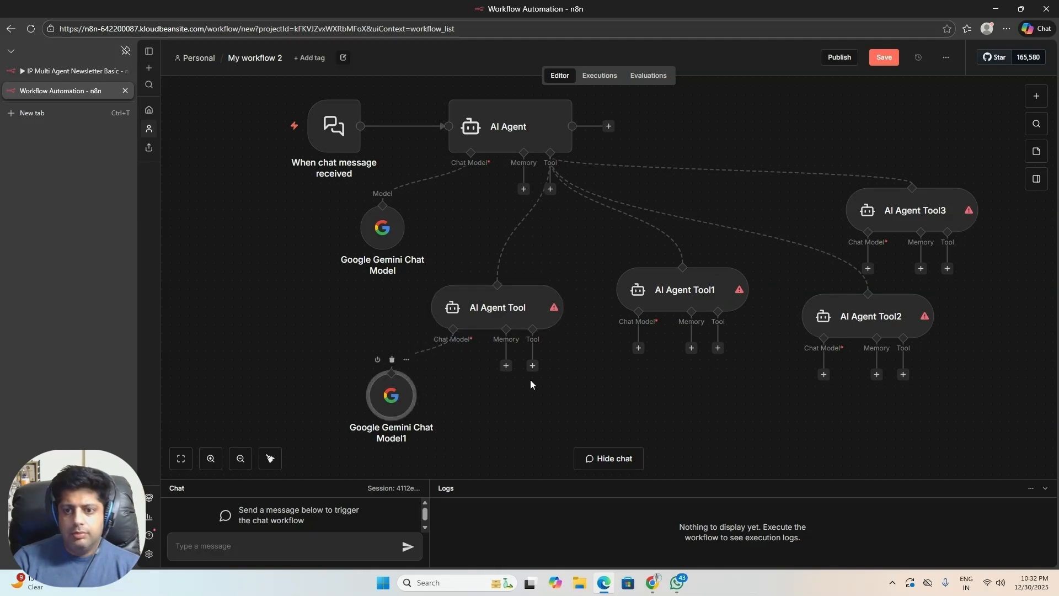
pyautogui.moveTo(695, 313); pyautogui.dragTo(668, 330)
pyautogui.moveTo(896, 321); pyautogui.dragTo(851, 311)
pyautogui.moveTo(928, 226); pyautogui.dragTo(991, 322)
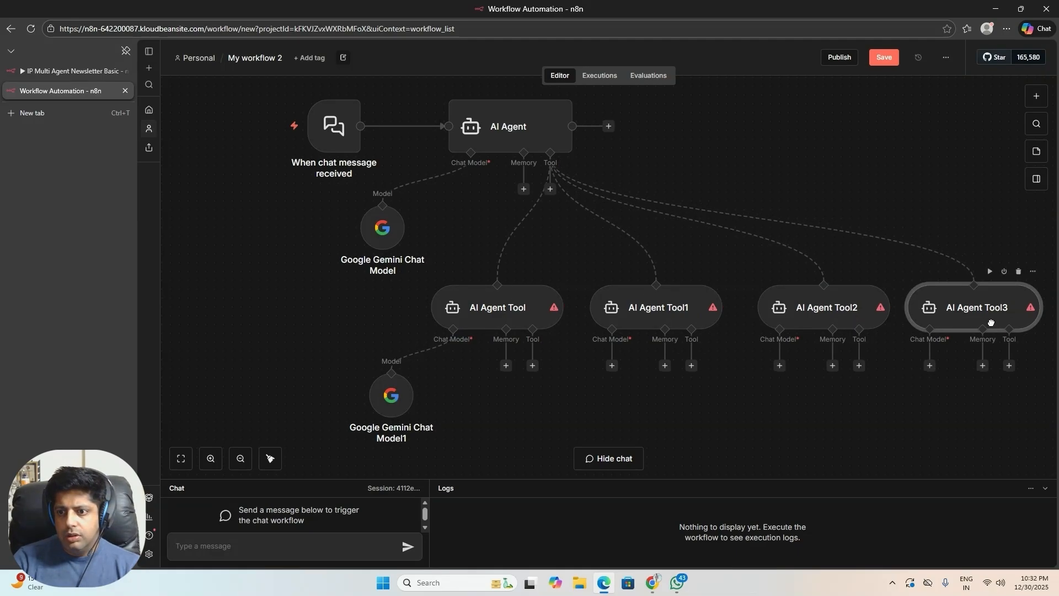
# Attach a Google Gemini Chat Model with its default settings to the second AI Agent Tool
pyautogui.click(611, 367)
pyautogui.write('g')
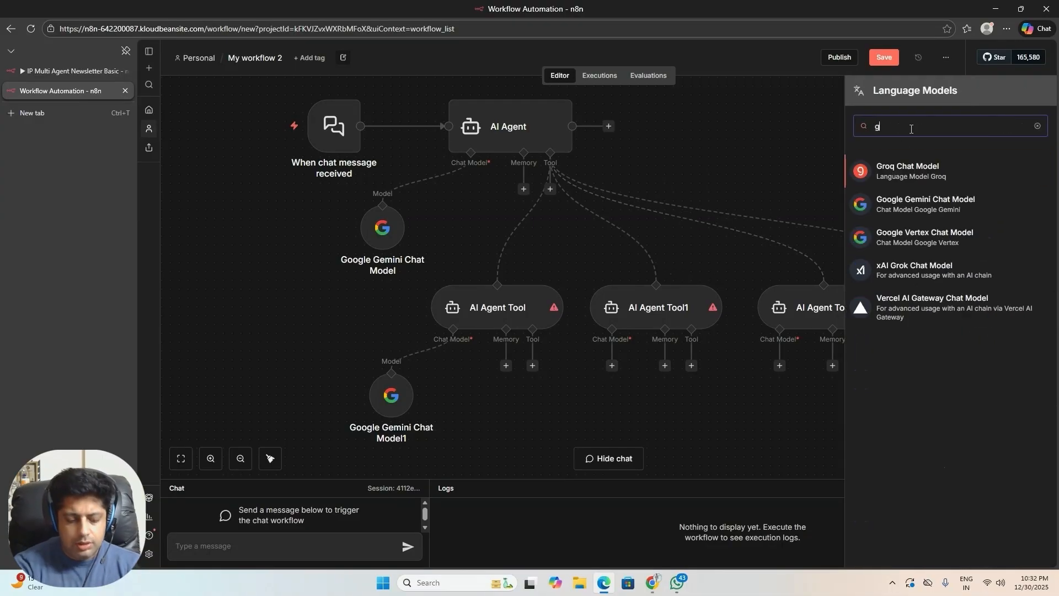
pyautogui.write('emini')
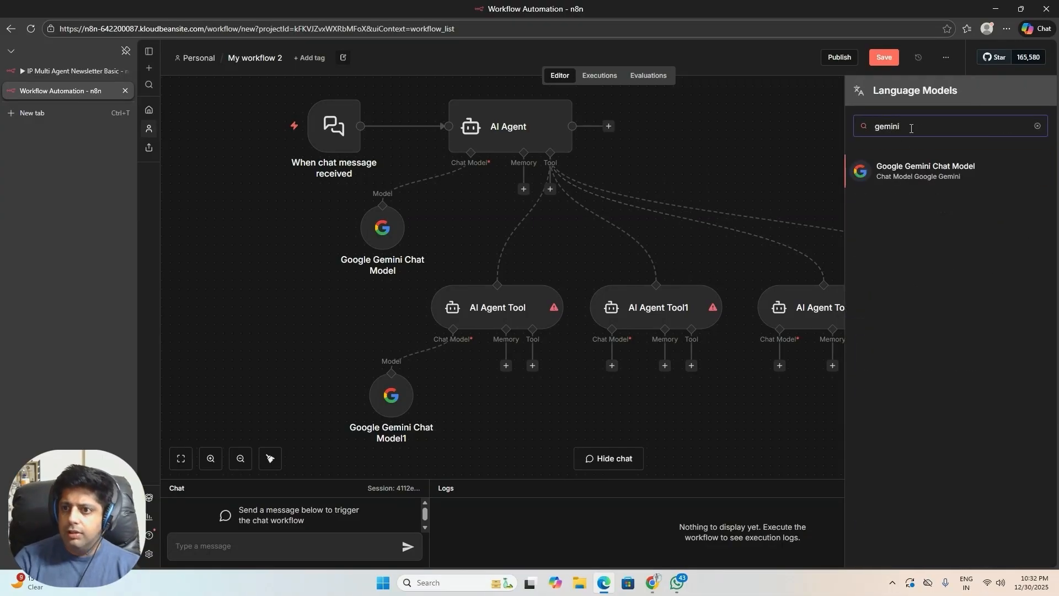
pyautogui.click(910, 168)
pyautogui.click(1033, 64)
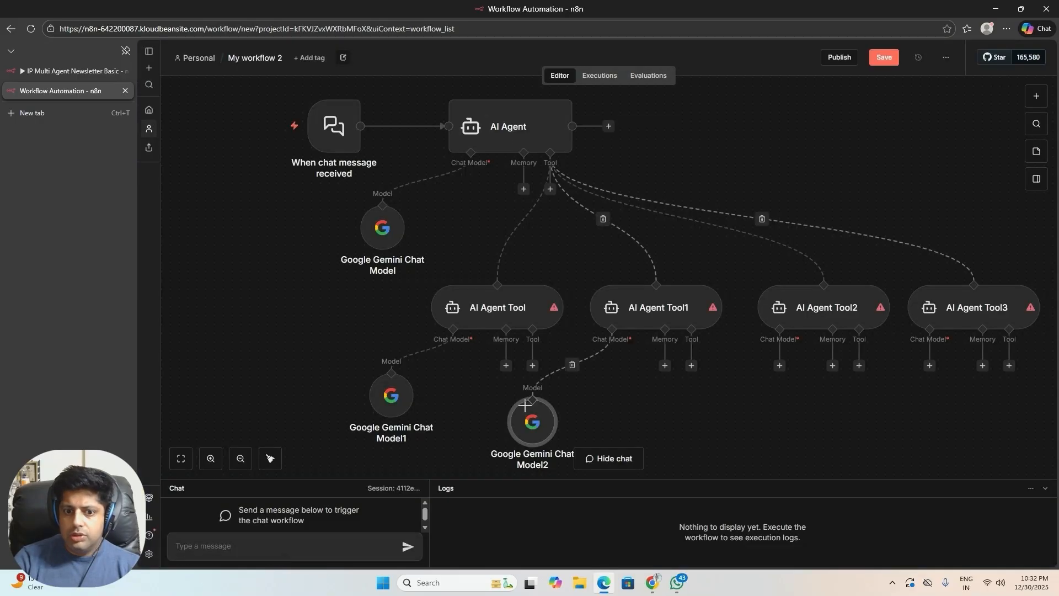
# Place the second AI Agent Tool's Gemini model beneath it and attach a Google Gemini Chat Model with default settings to the third tool
pyautogui.moveTo(527, 411); pyautogui.dragTo(586, 408)
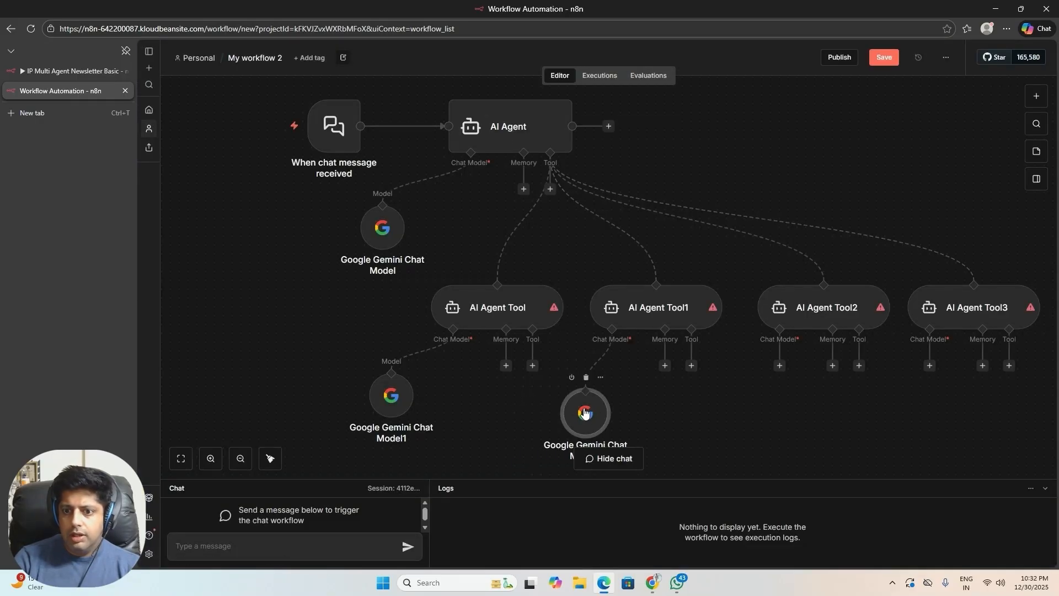
pyautogui.click(779, 366)
pyautogui.write('gemini')
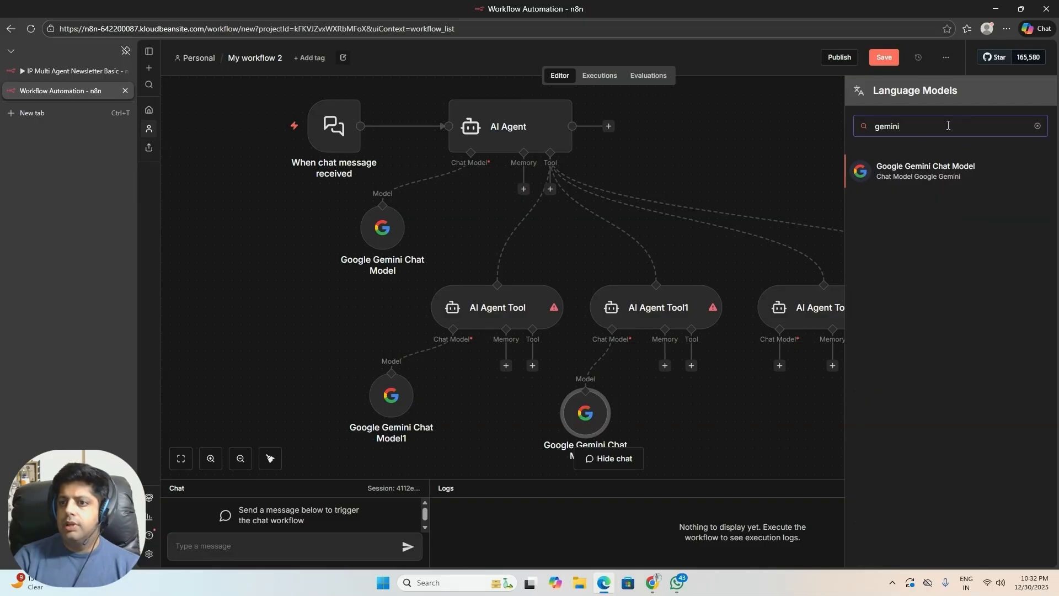
pyautogui.click(927, 170)
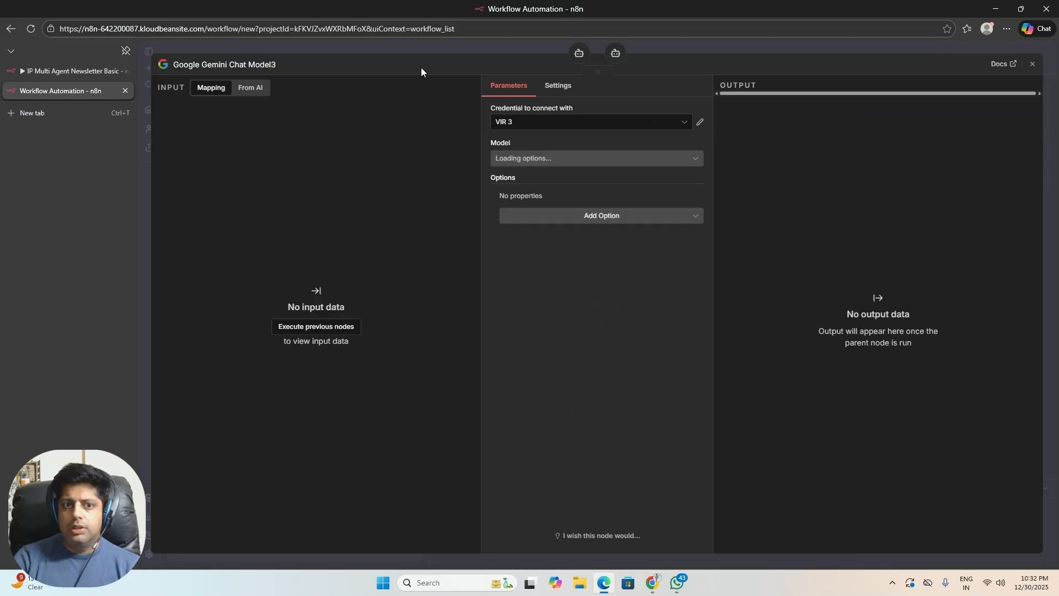
pyautogui.click(1033, 68)
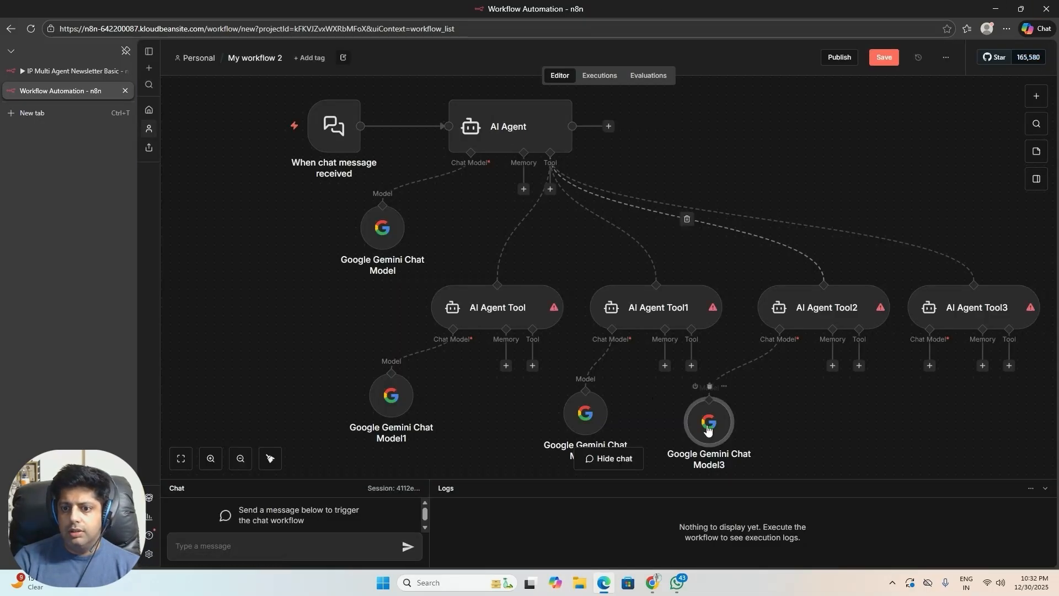
# Attach a default Google Gemini Chat Model to the fourth AI Agent Tool and line up the sub-agents' models beneath their tools
pyautogui.click(929, 365)
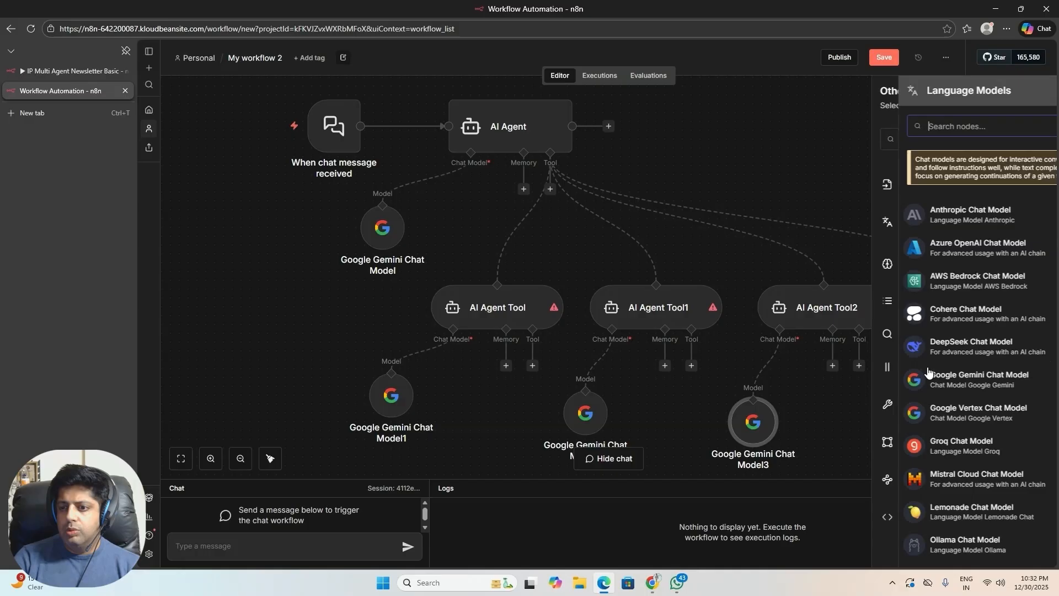
pyautogui.write('gemini')
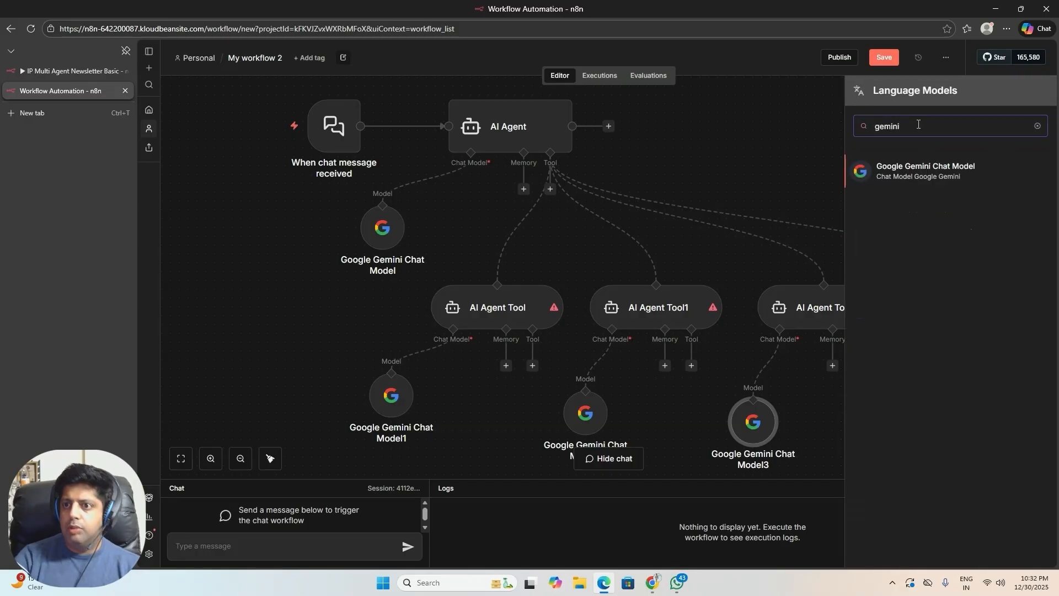
pyautogui.click(882, 172)
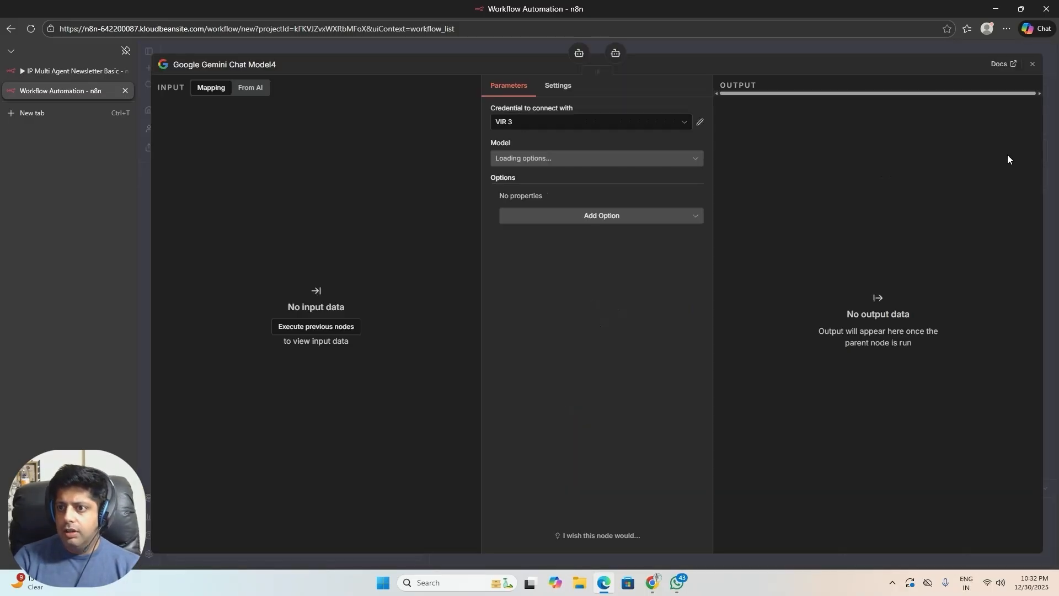
pyautogui.click(1032, 65)
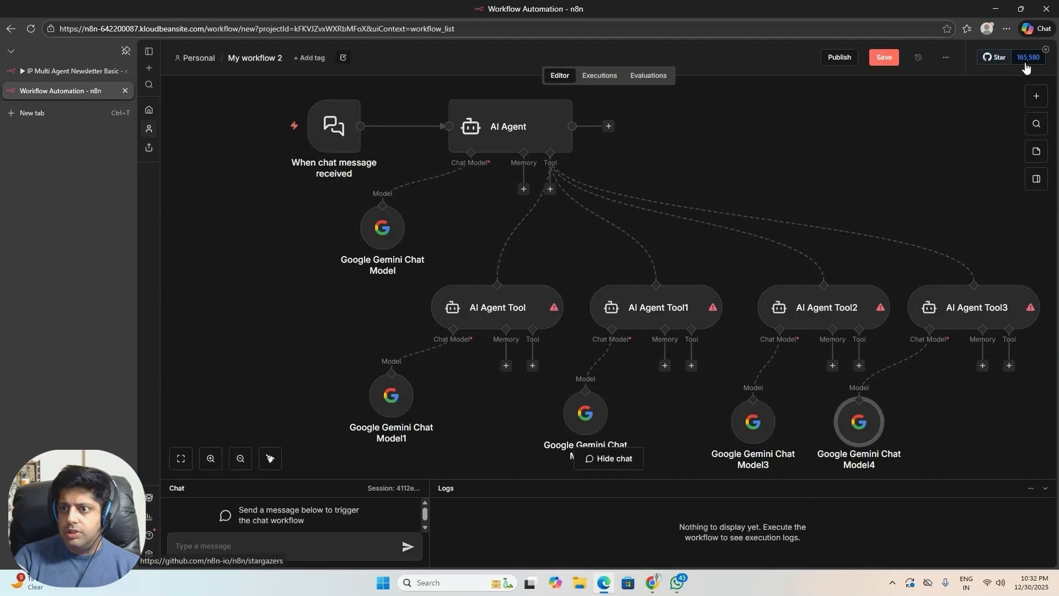
pyautogui.moveTo(927, 411); pyautogui.dragTo(918, 429)
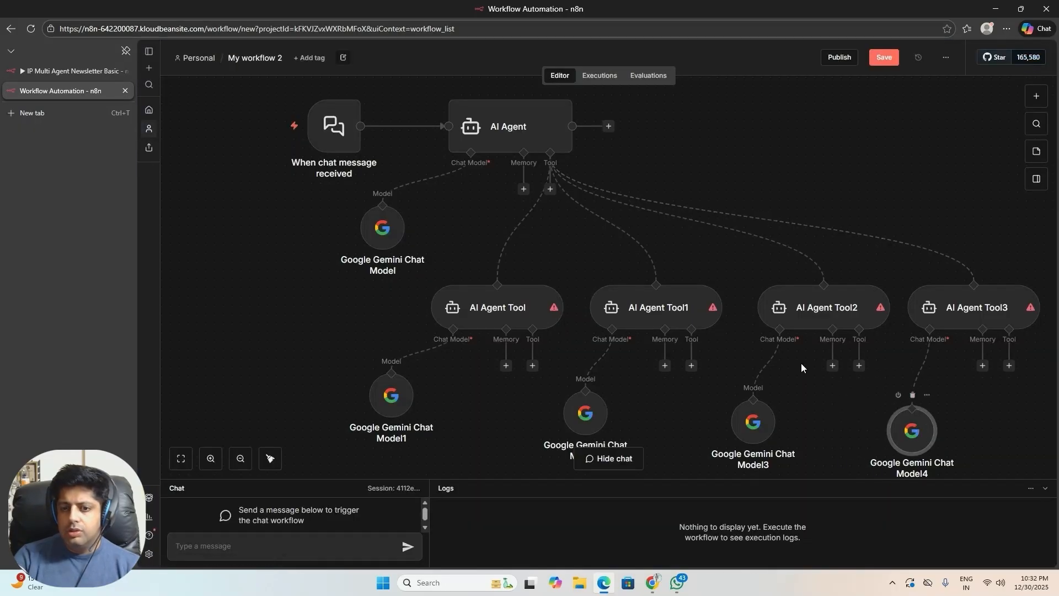
pyautogui.moveTo(384, 389); pyautogui.dragTo(393, 407)
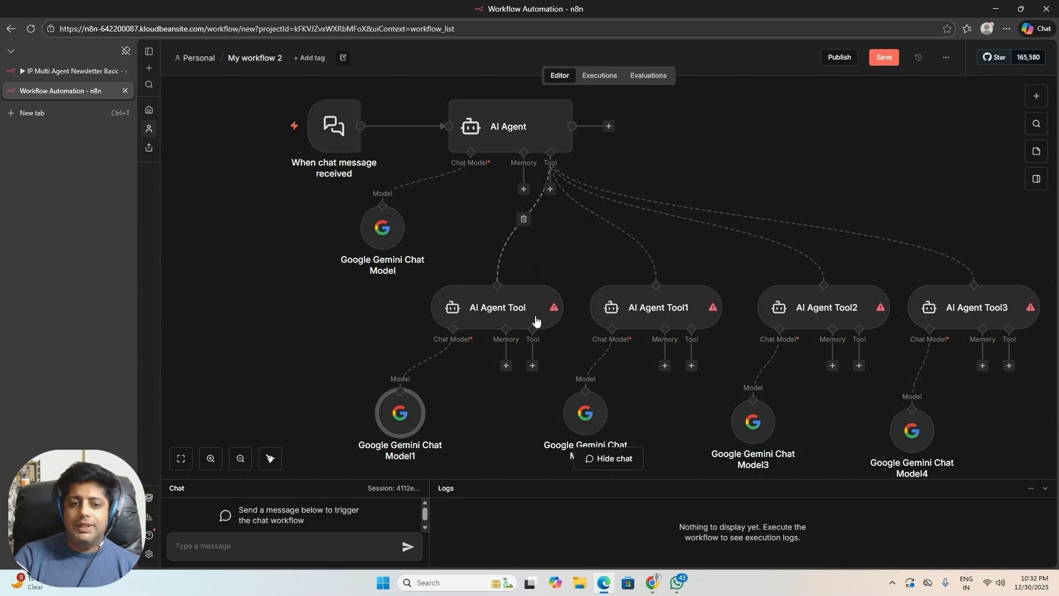
# Rename the first AI Agent Tool to "AI Research topic", checking the matching node name in the IP Multi Agent Newsletter Basic workflow
pyautogui.click(499, 312)
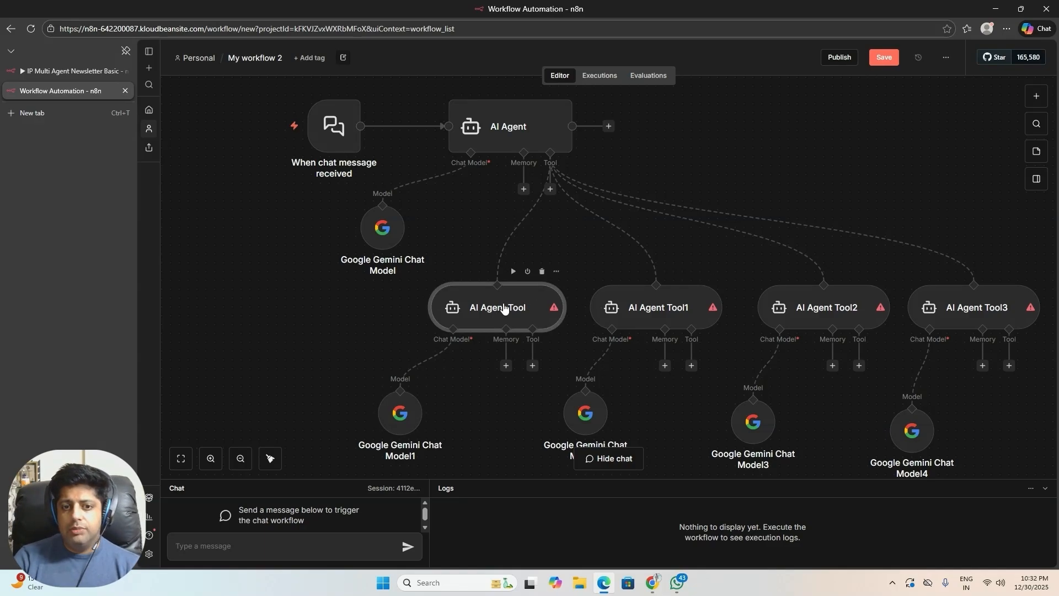
pyautogui.click(556, 271)
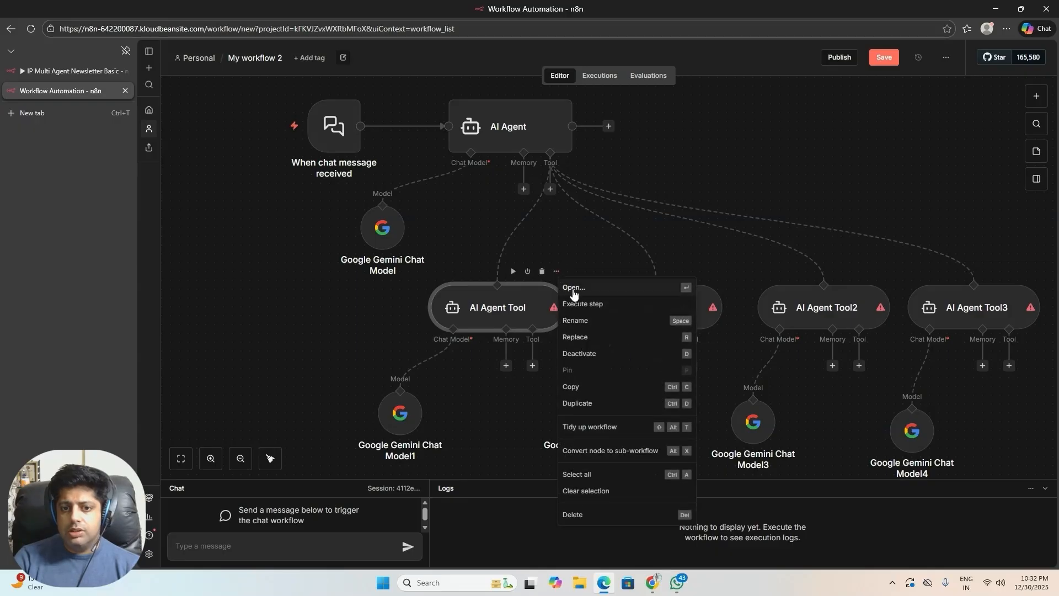
pyautogui.click(578, 321)
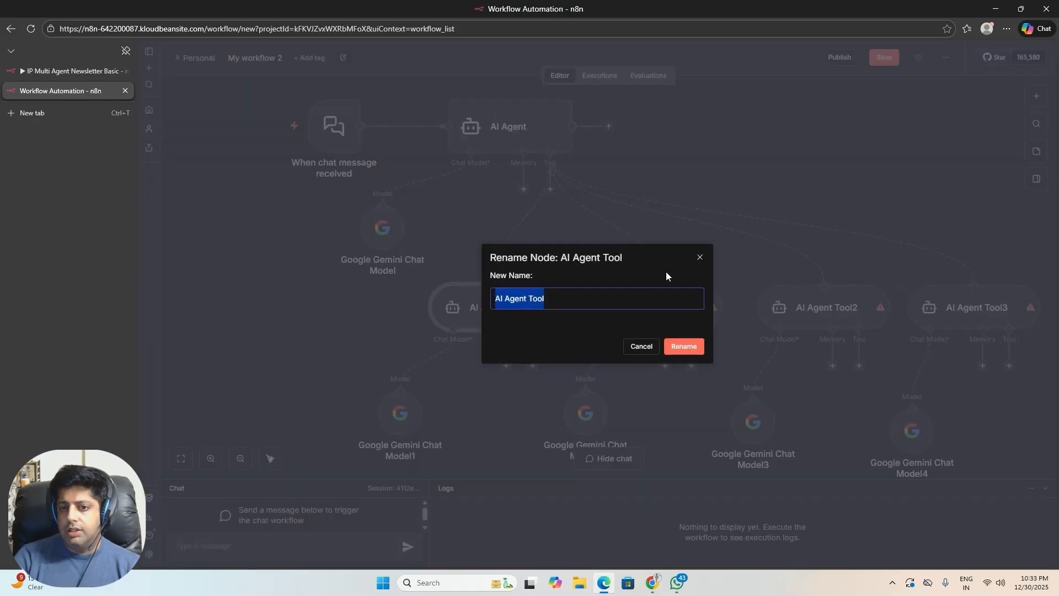
pyautogui.click(38, 74)
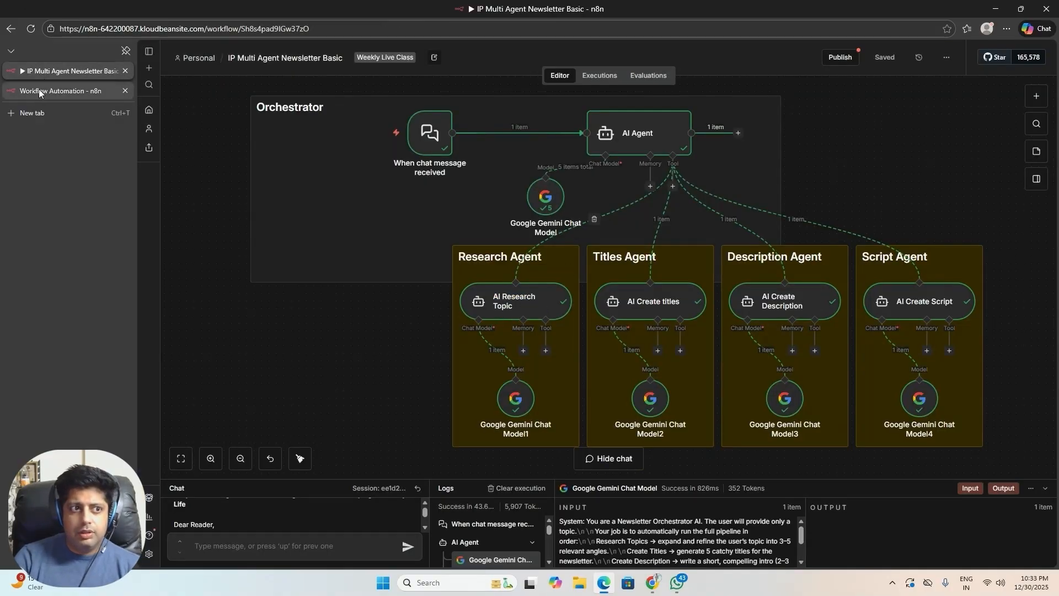
pyautogui.click(60, 90)
pyautogui.click(578, 299)
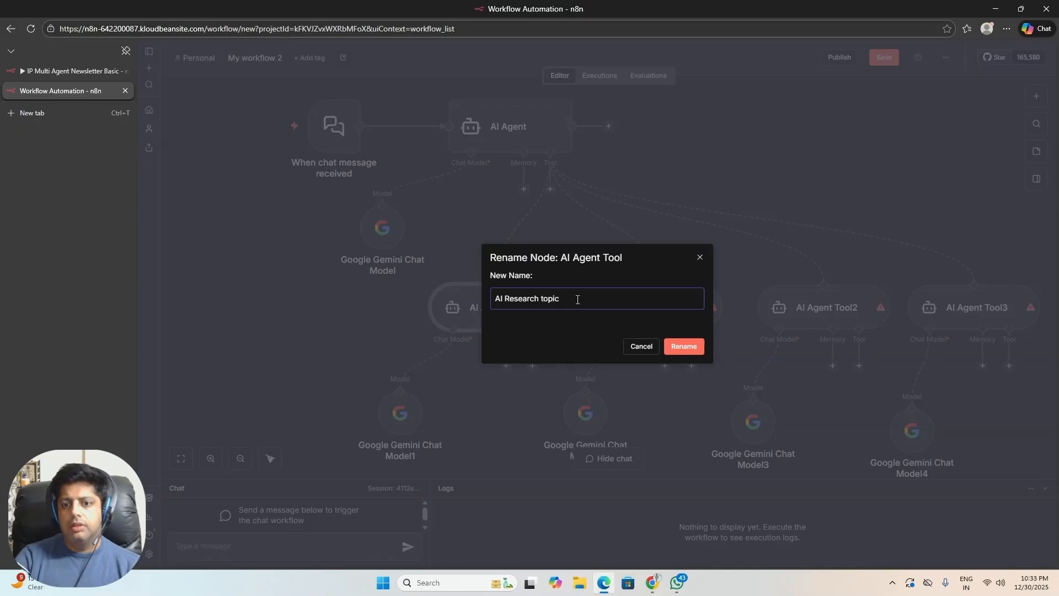
pyautogui.click(684, 346)
# Consult the reference newsletter workflow for the second sub-agent's role and rename the second AI Agent Tool to "AI Creates Title"
pyautogui.click(81, 72)
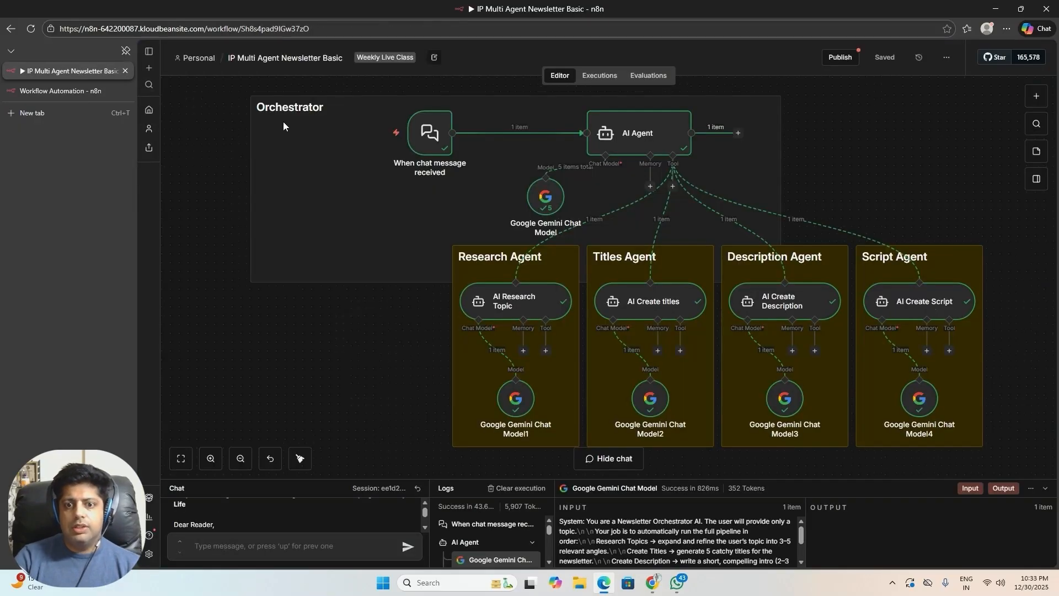
pyautogui.click(64, 93)
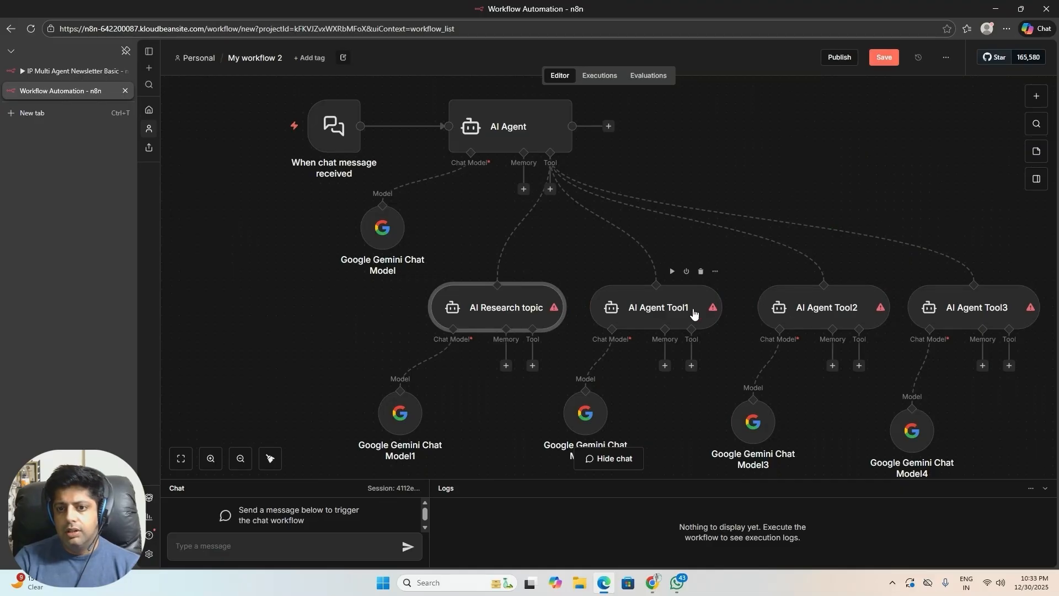
pyautogui.click(716, 271)
pyautogui.click(744, 324)
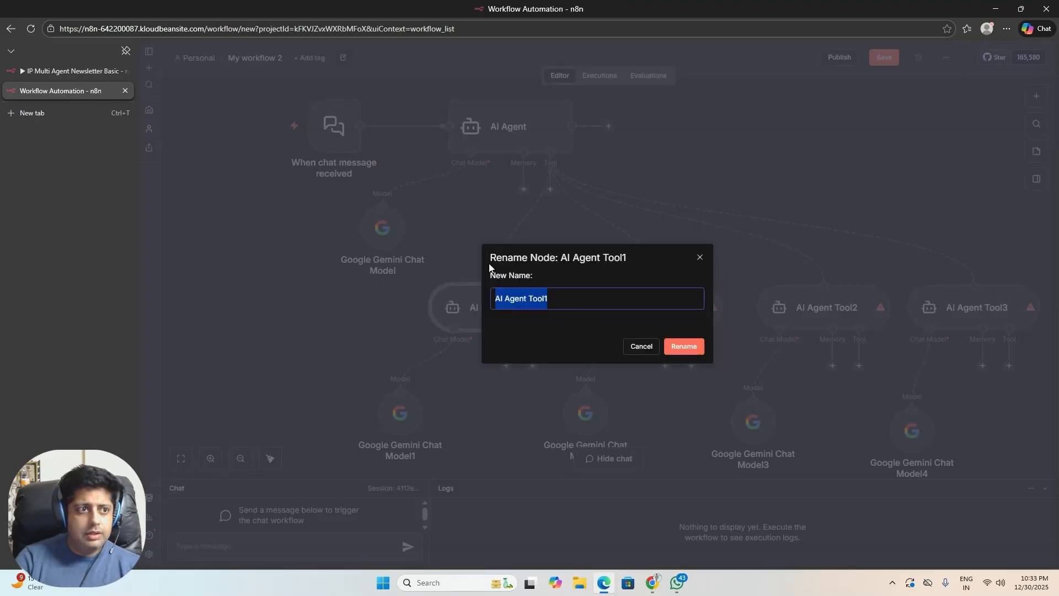
pyautogui.click(83, 72)
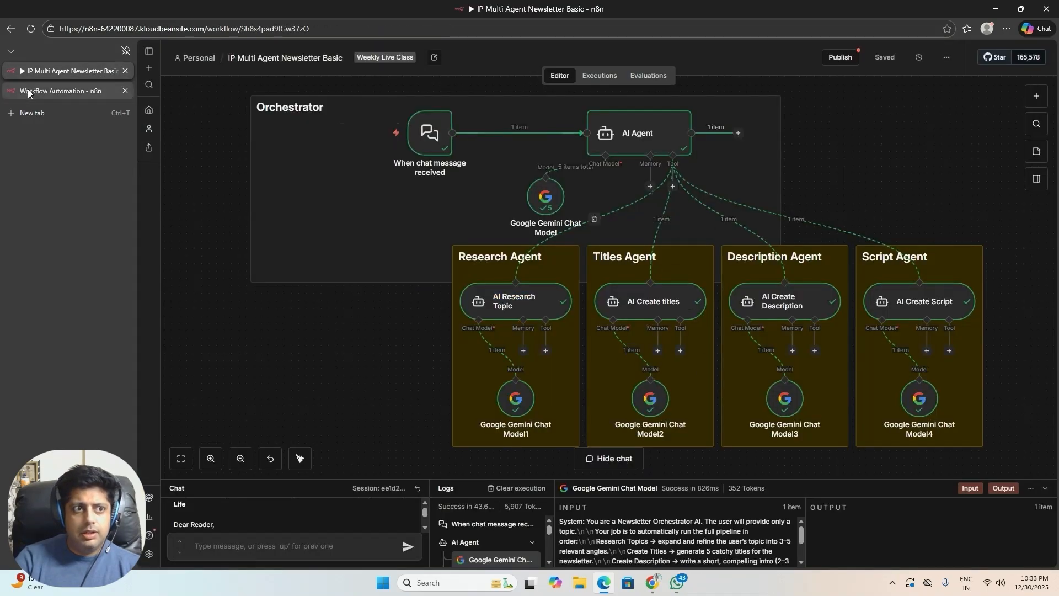
pyautogui.click(28, 91)
pyautogui.click(561, 308)
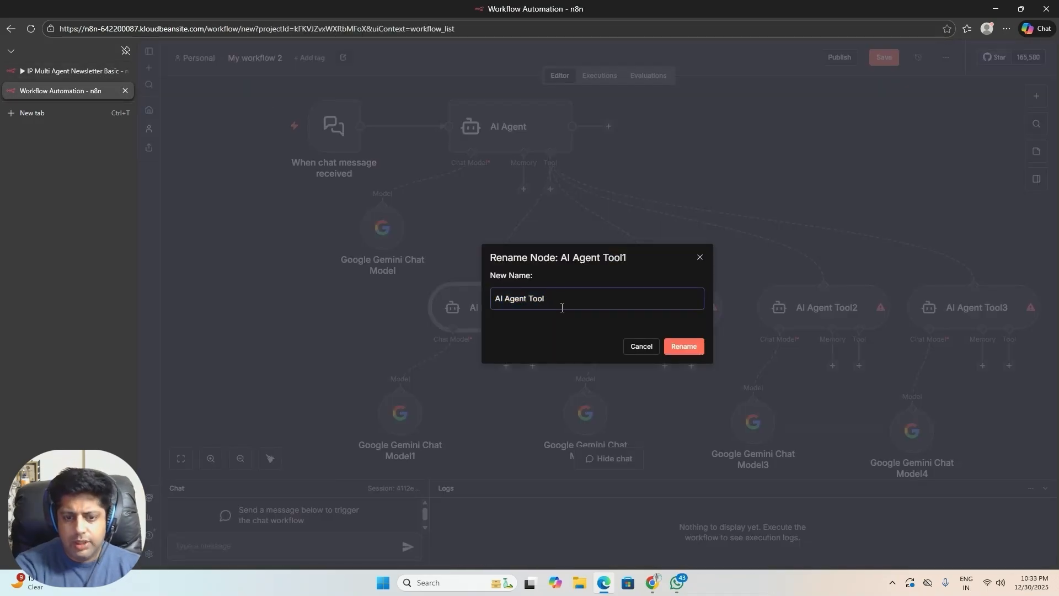
pyautogui.press('BackSpace')
pyautogui.press('BackSpace')
pyautogui.press('BackSpace')
pyautogui.press('BackSpace')
pyautogui.press('BackSpace')
pyautogui.press('BackSpace')
pyautogui.press('BackSpace')
pyautogui.press('BackSpace')
pyautogui.press('BackSpace')
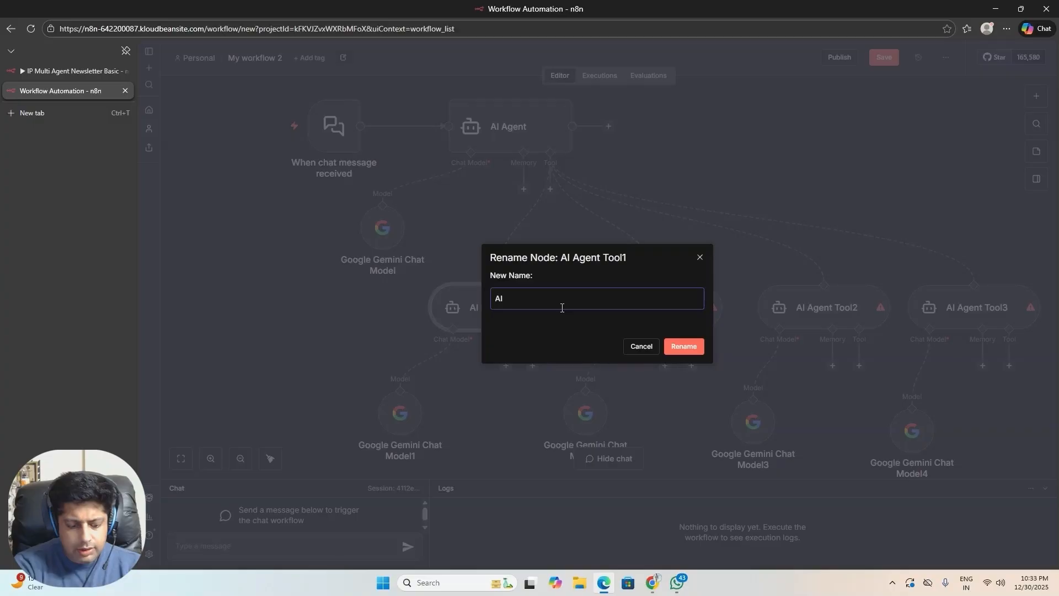
pyautogui.write('Creates ')
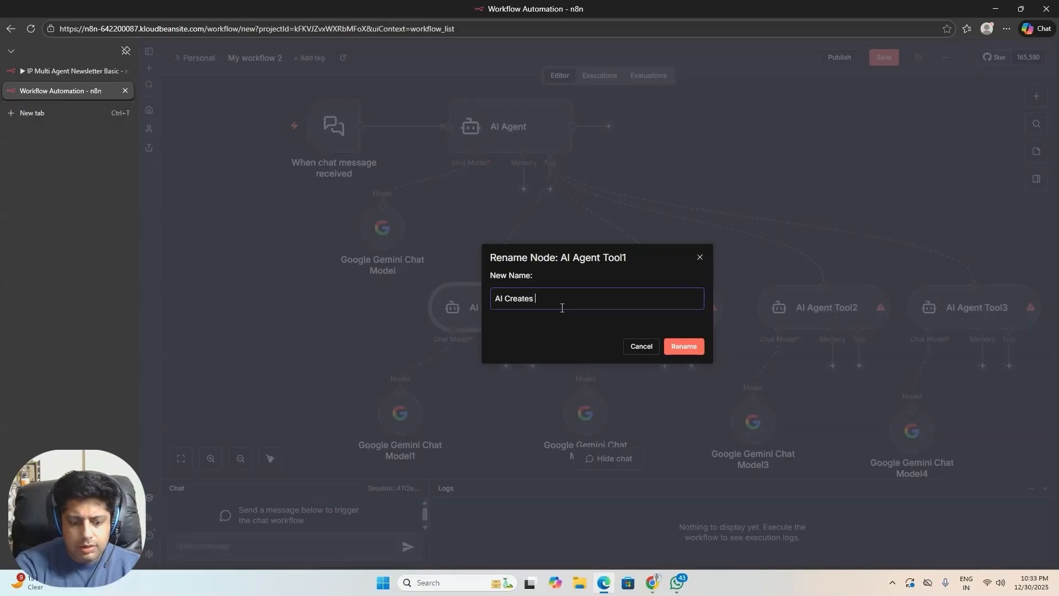
pyautogui.write('Title')
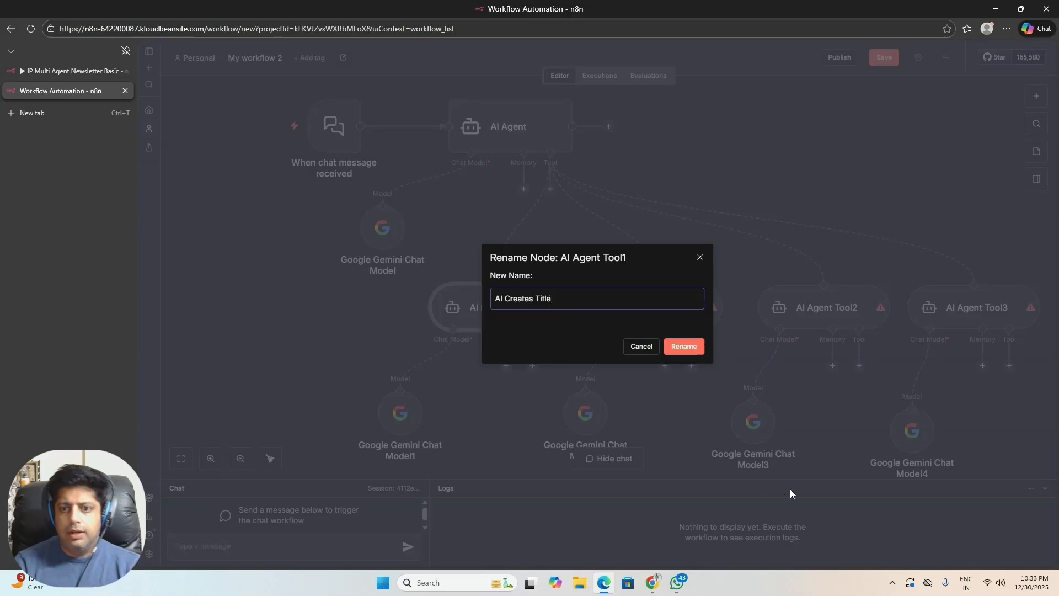
pyautogui.click(684, 346)
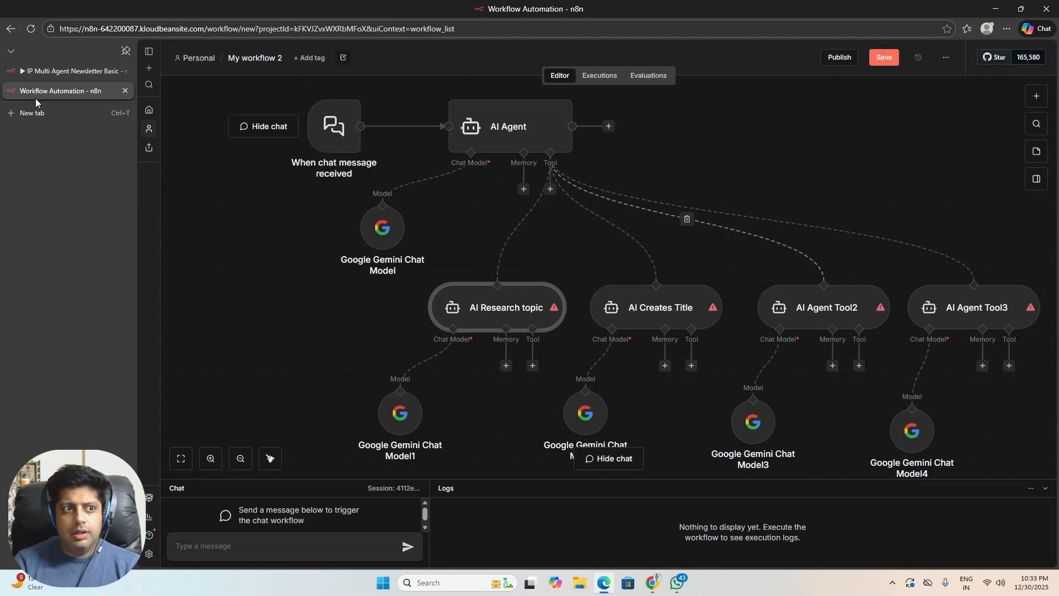
# Check the third sub-agent in the reference newsletter workflow and rename the third AI Agent Tool to "AI Description Agent"
pyautogui.click(53, 73)
pyautogui.click(60, 92)
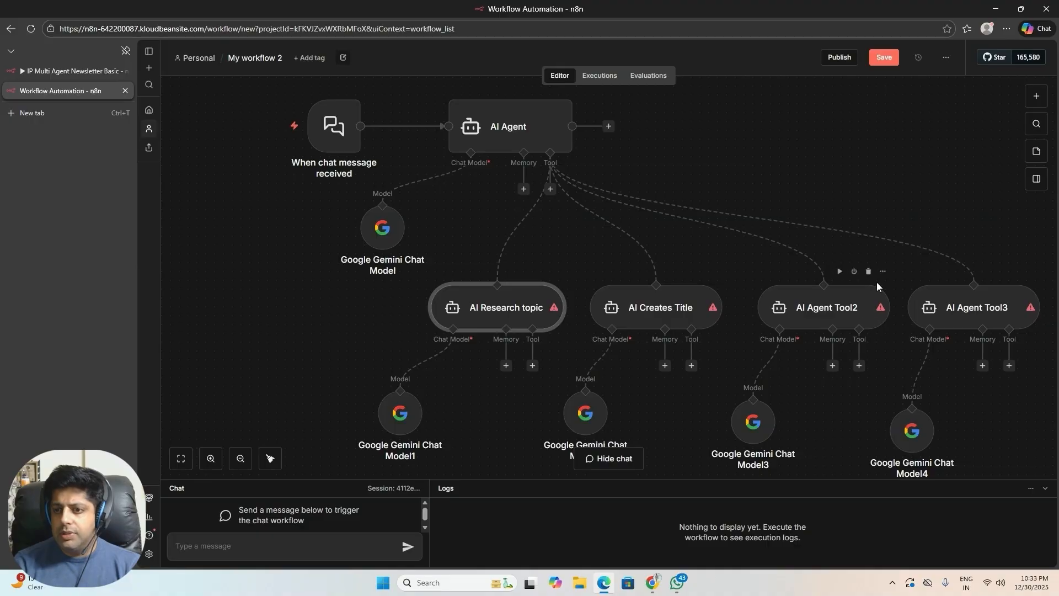
pyautogui.click(881, 276)
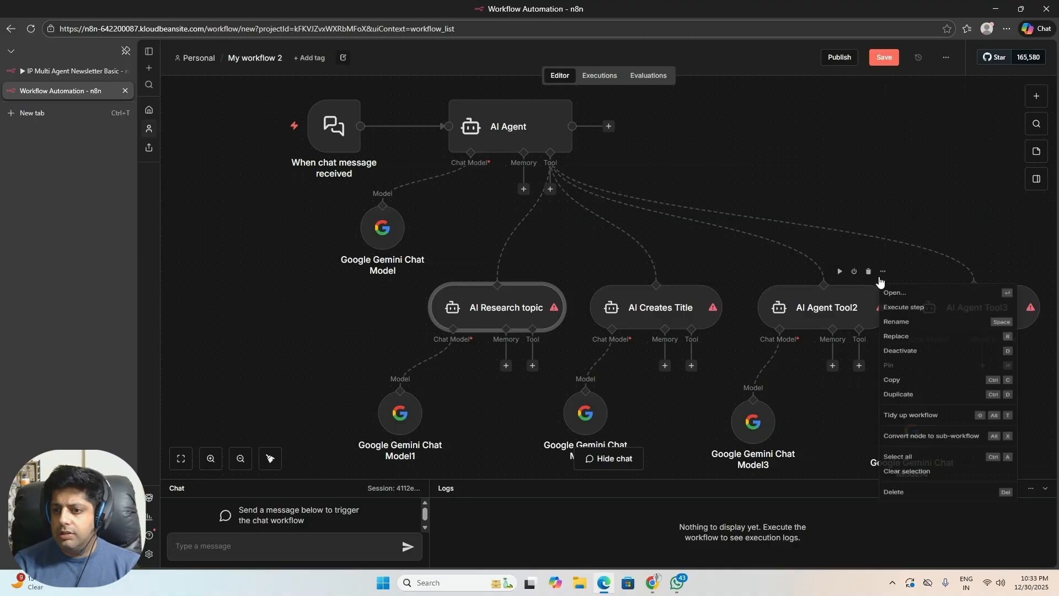
pyautogui.click(894, 322)
pyautogui.click(600, 301)
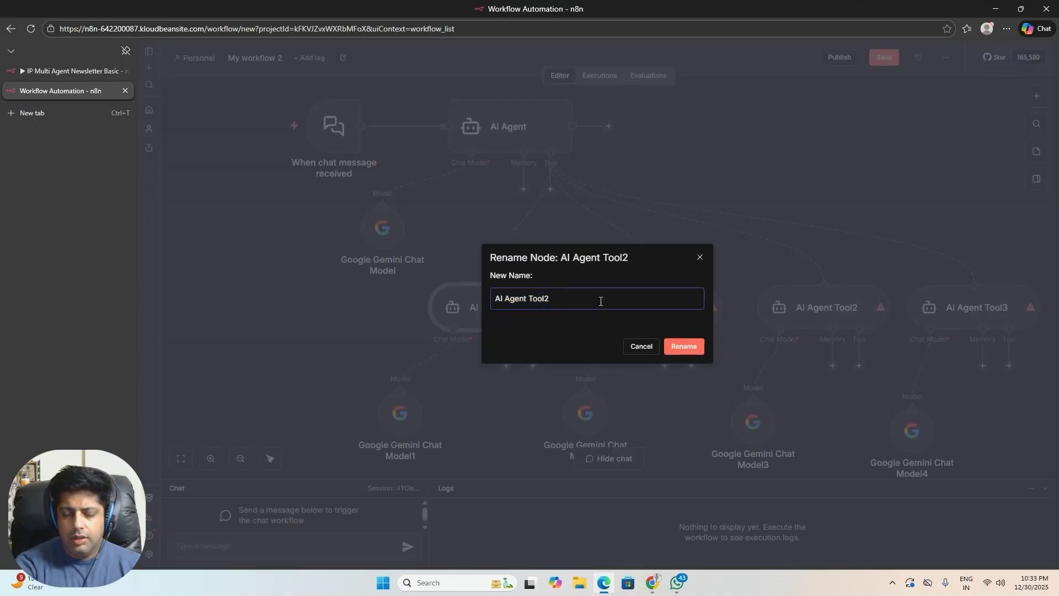
pyautogui.press('BackSpace')
pyautogui.press('BackSpace')
pyautogui.press('BackSpace')
pyautogui.press('BackSpace')
pyautogui.press('BackSpace')
pyautogui.press('BackSpace')
pyautogui.press('BackSpace')
pyautogui.press('BackSpace')
pyautogui.press('BackSpace')
pyautogui.press('BackSpace')
pyautogui.press('BackSpace')
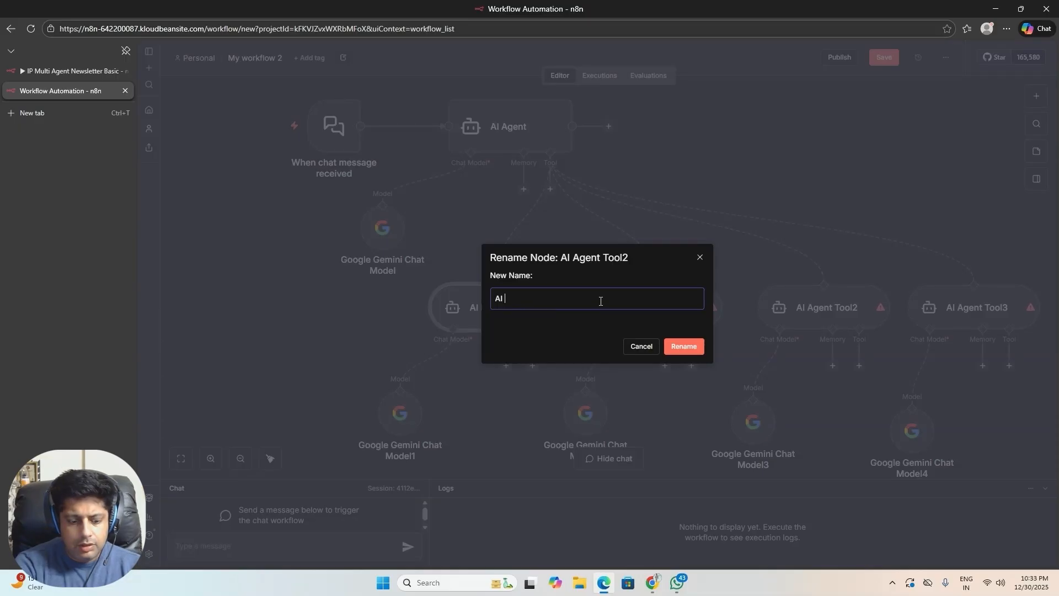
pyautogui.write('Descript')
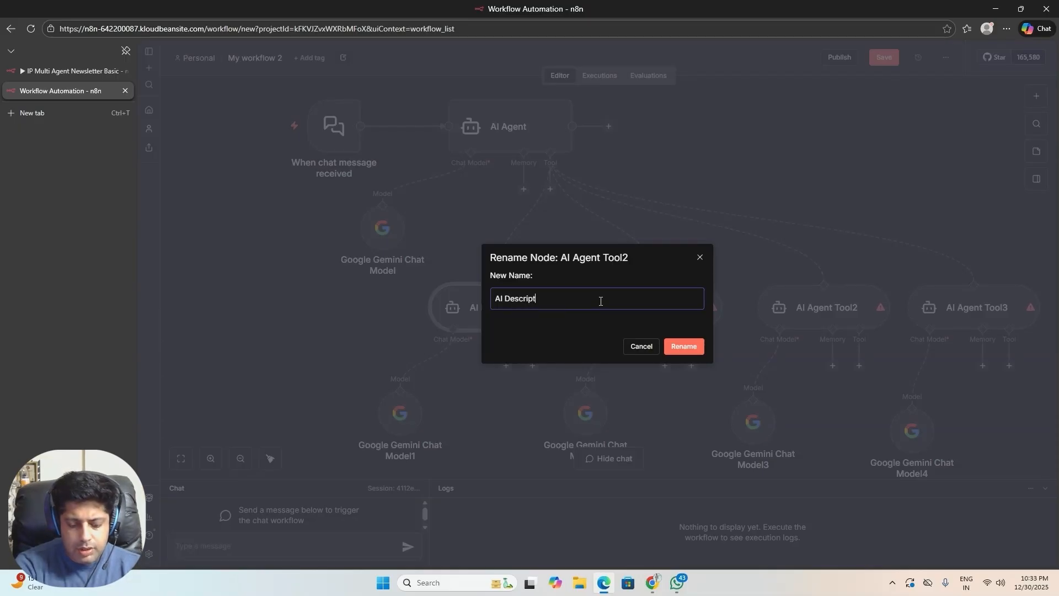
pyautogui.write('ion Agent')
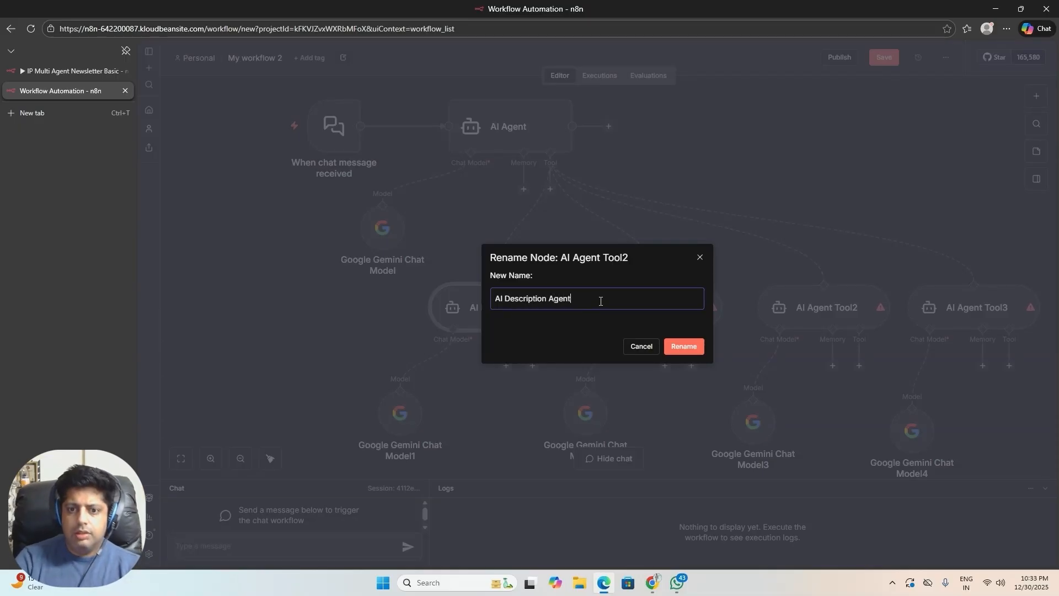
pyautogui.click(683, 346)
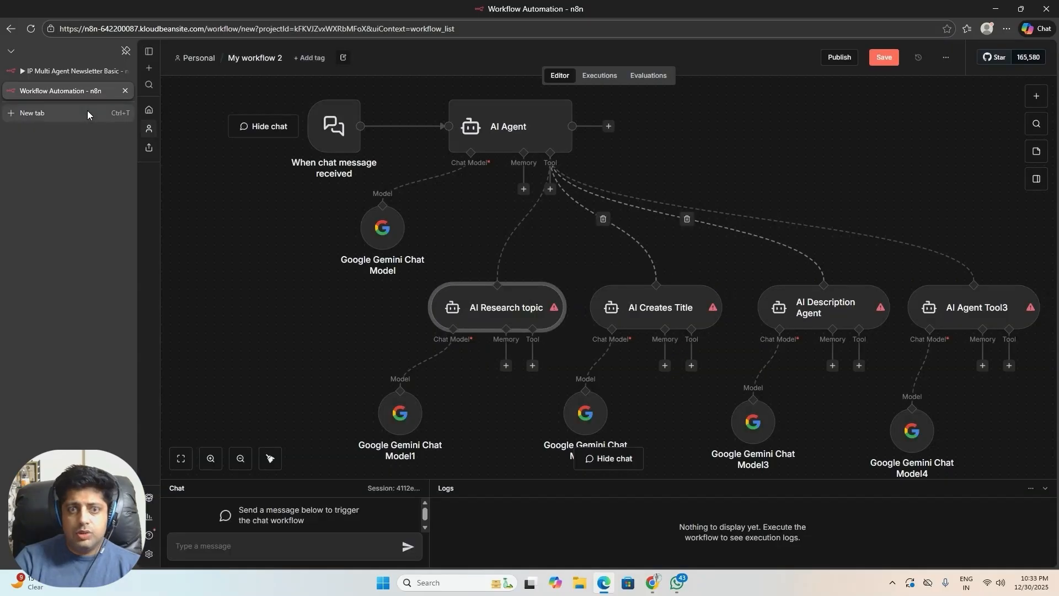
# Rename the fourth AI Agent Tool to "AI Script Agent"
pyautogui.click(1033, 271)
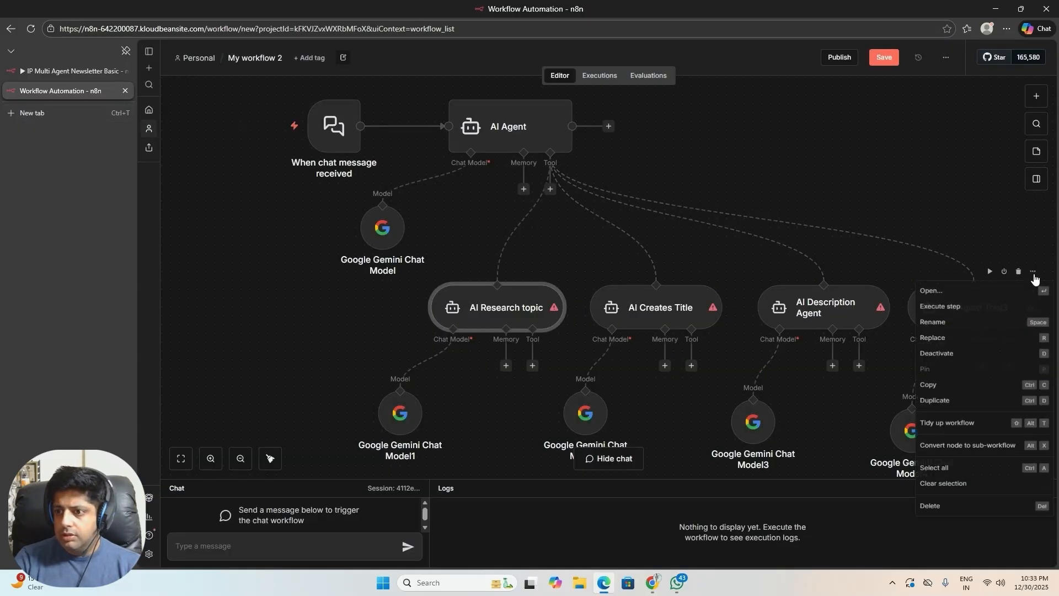
pyautogui.click(940, 324)
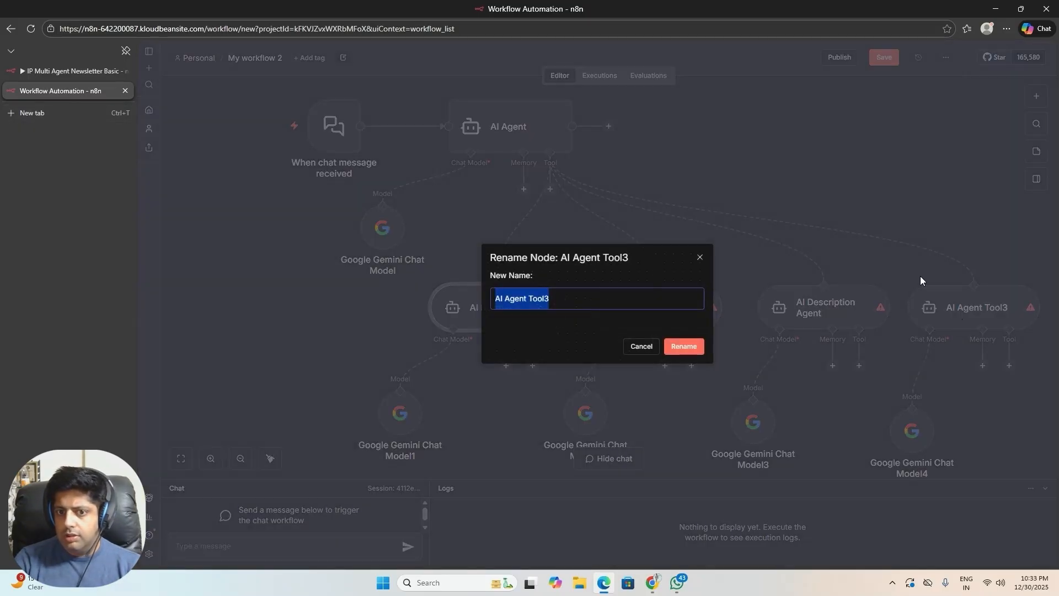
pyautogui.click(557, 301)
pyautogui.press('BackSpace')
pyautogui.press('BackSpace')
pyautogui.press('BackSpace')
pyautogui.press('BackSpace')
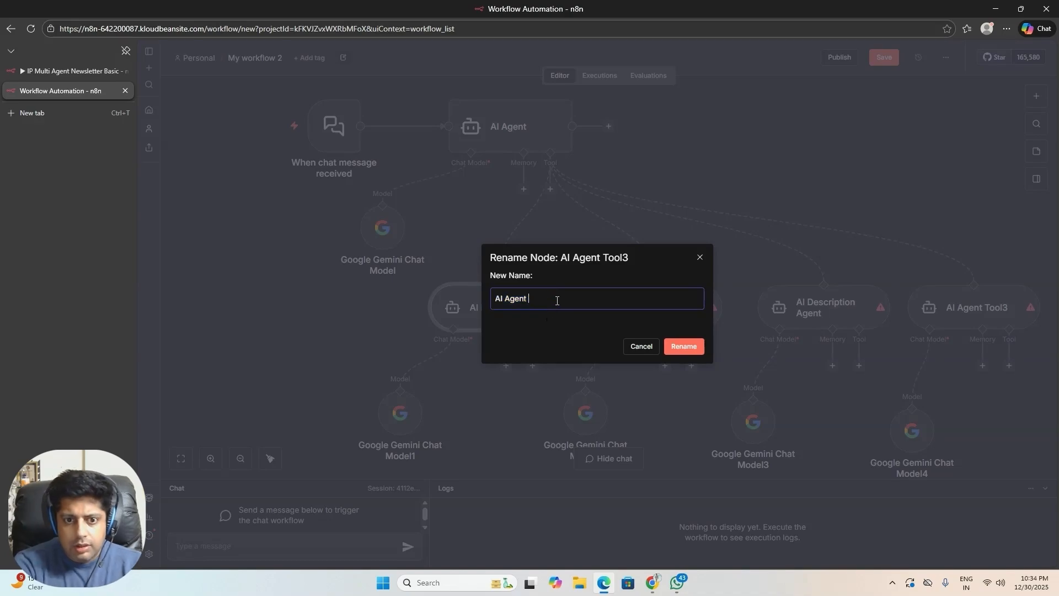
pyautogui.write('Scri')
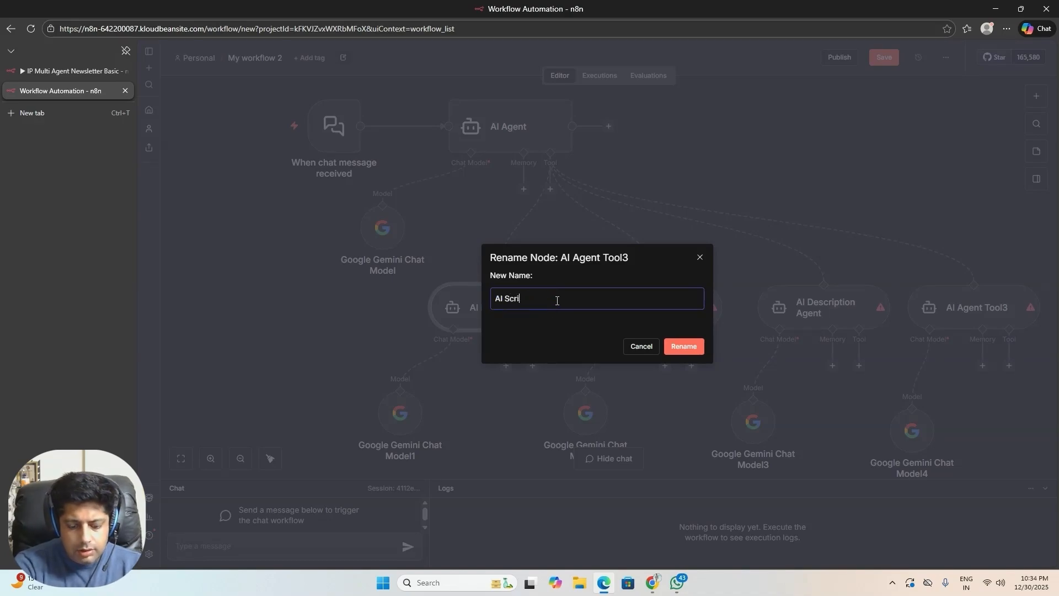
pyautogui.write('pt Agent')
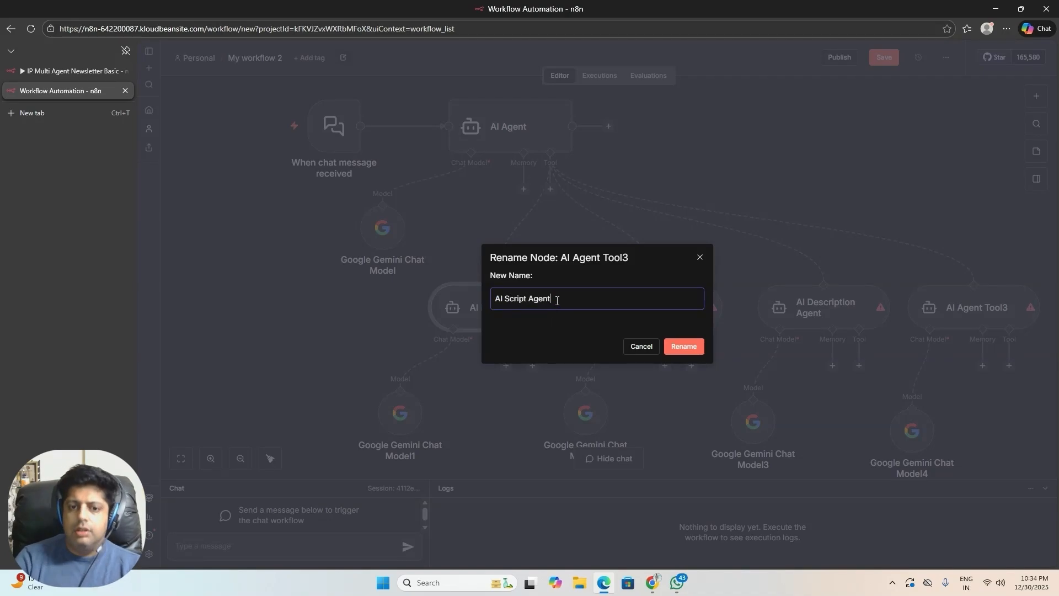
pyautogui.click(674, 347)
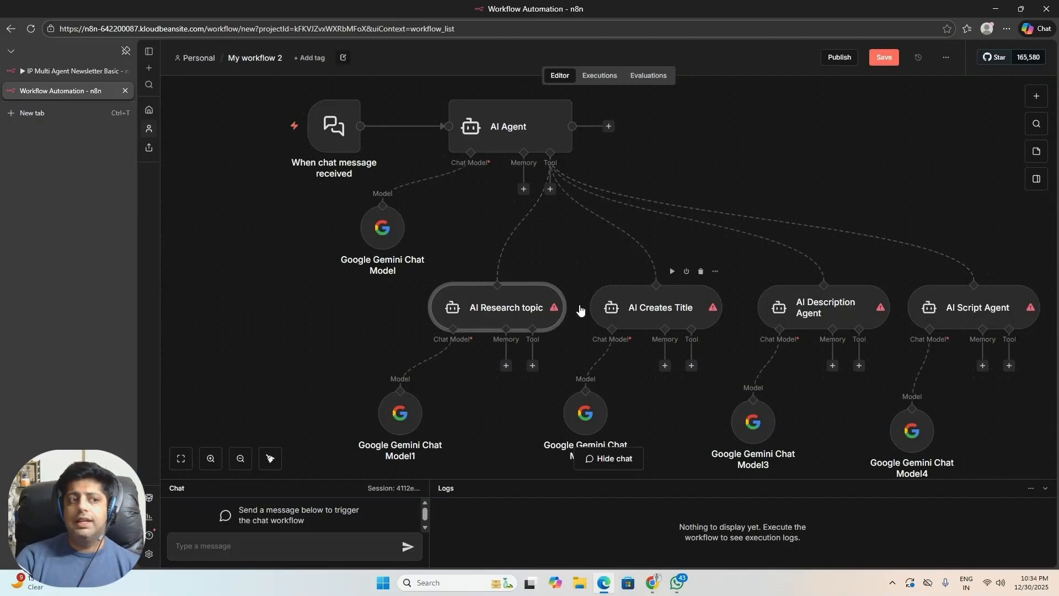
# Tidy the canvas to resemble the reference workflow, nudging the orchestrator AI Agent and its model and raising the four sub-agent models closer to their tools
pyautogui.click(63, 70)
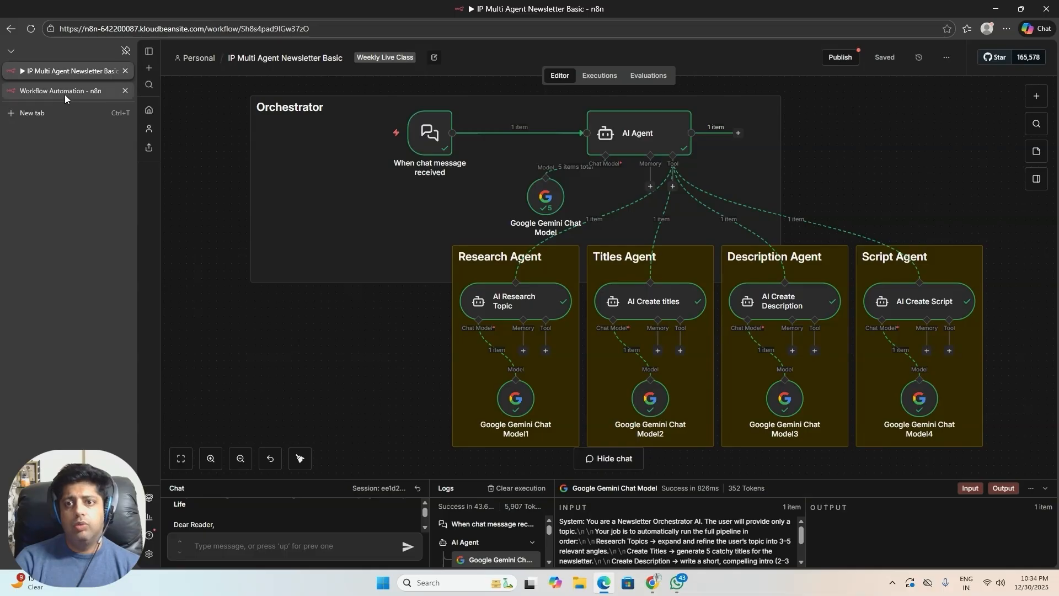
pyautogui.click(65, 93)
pyautogui.moveTo(391, 243); pyautogui.dragTo(400, 243)
pyautogui.moveTo(509, 126); pyautogui.dragTo(513, 123)
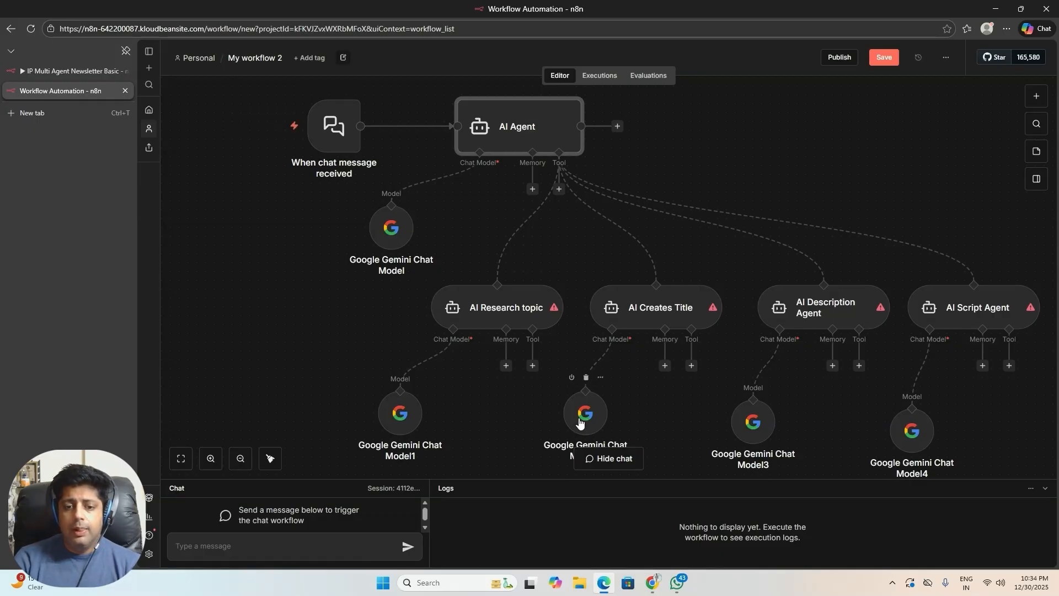
pyautogui.moveTo(585, 413); pyautogui.dragTo(594, 396)
pyautogui.moveTo(386, 419); pyautogui.dragTo(394, 402)
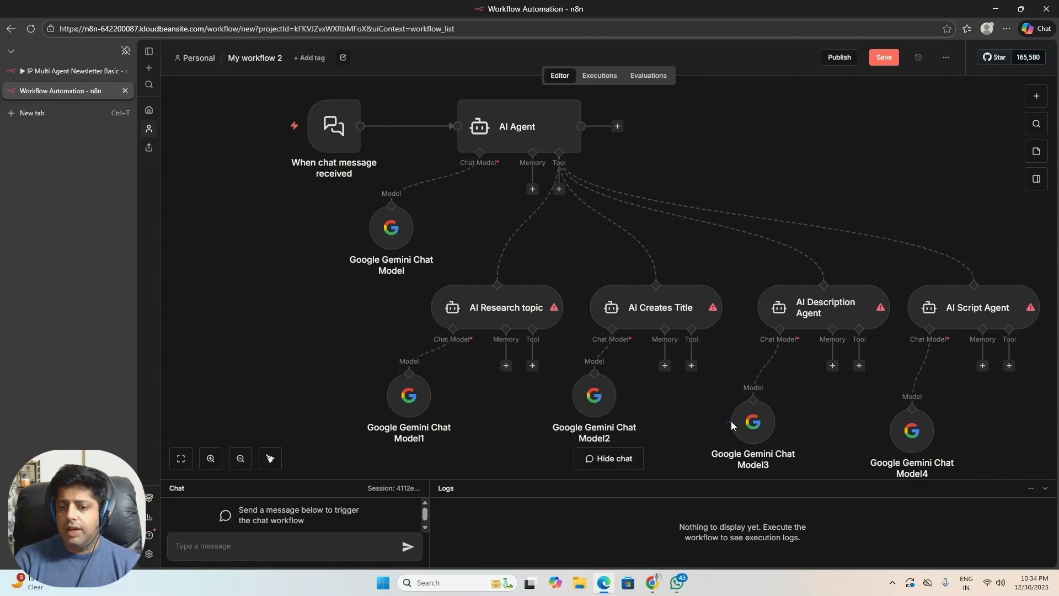
pyautogui.moveTo(741, 424); pyautogui.dragTo(750, 407)
pyautogui.moveTo(907, 426); pyautogui.dragTo(908, 408)
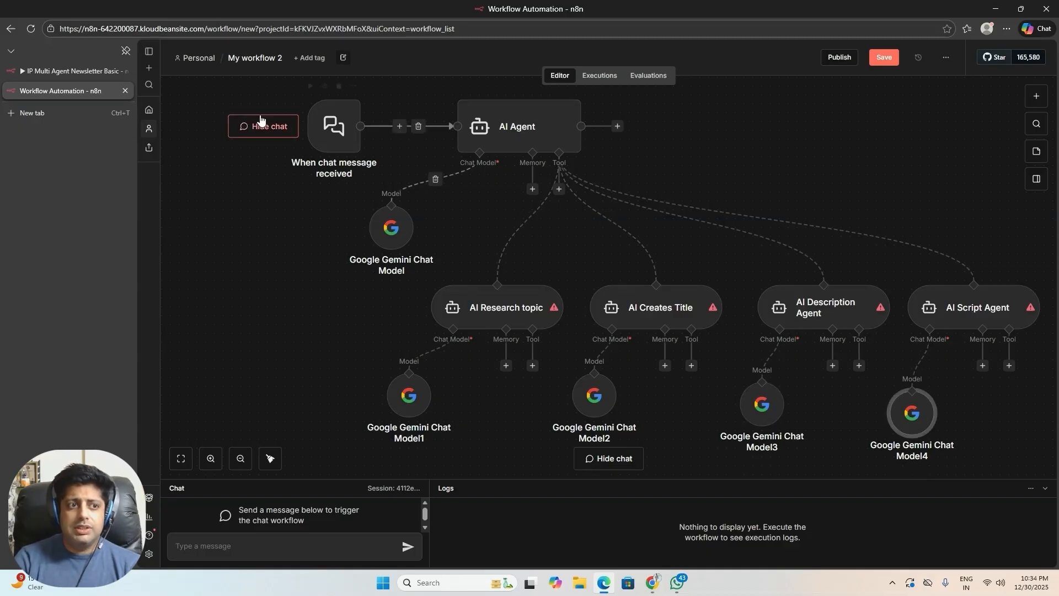
# Inspect the chat trigger in the reference newsletter workflow, switching its public chat availability off and back on
pyautogui.click(92, 66)
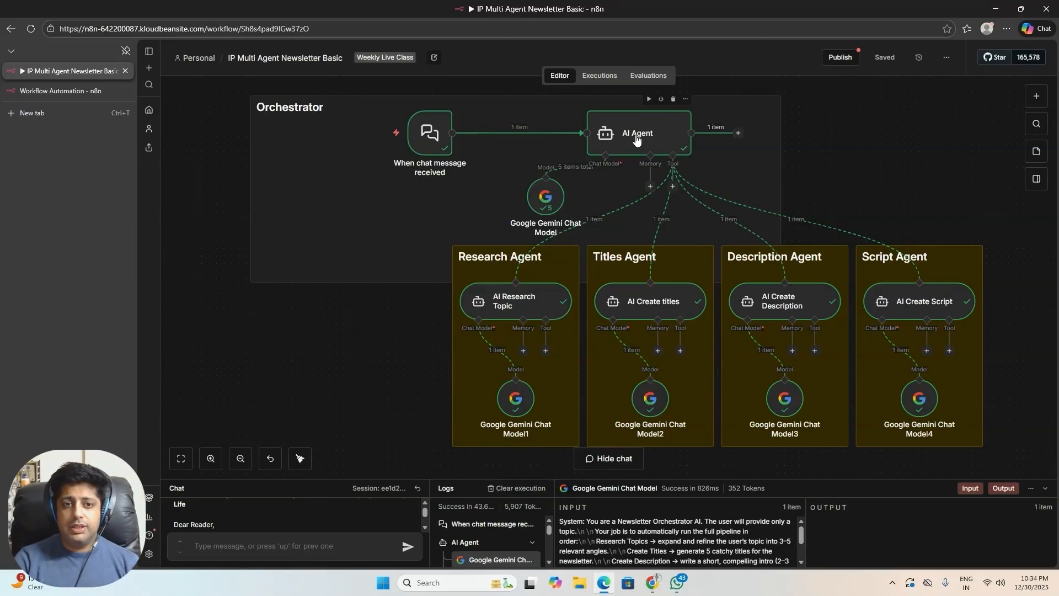
pyautogui.doubleClick(430, 133)
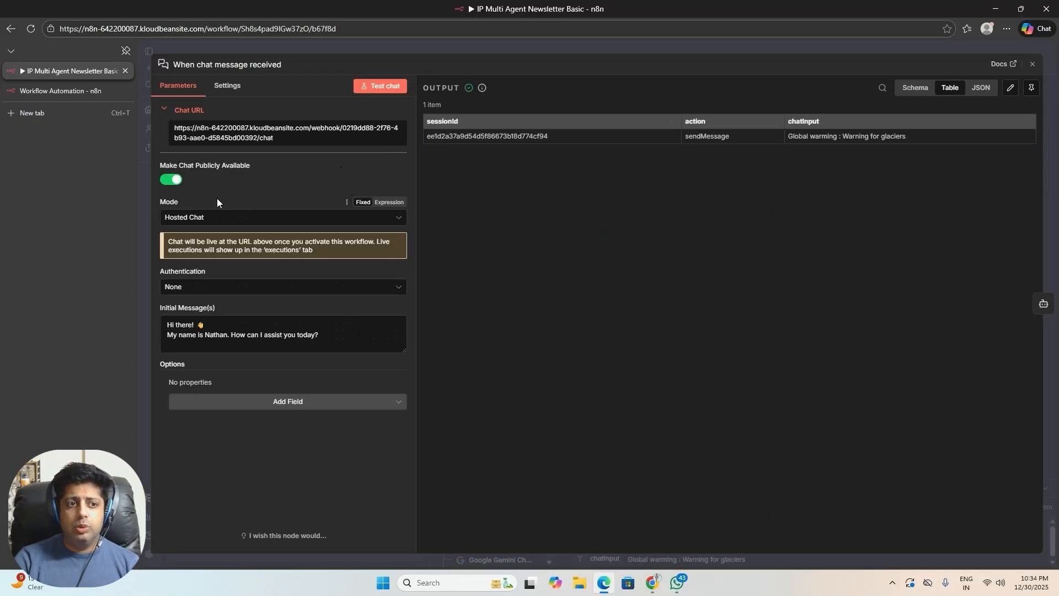
pyautogui.click(164, 180)
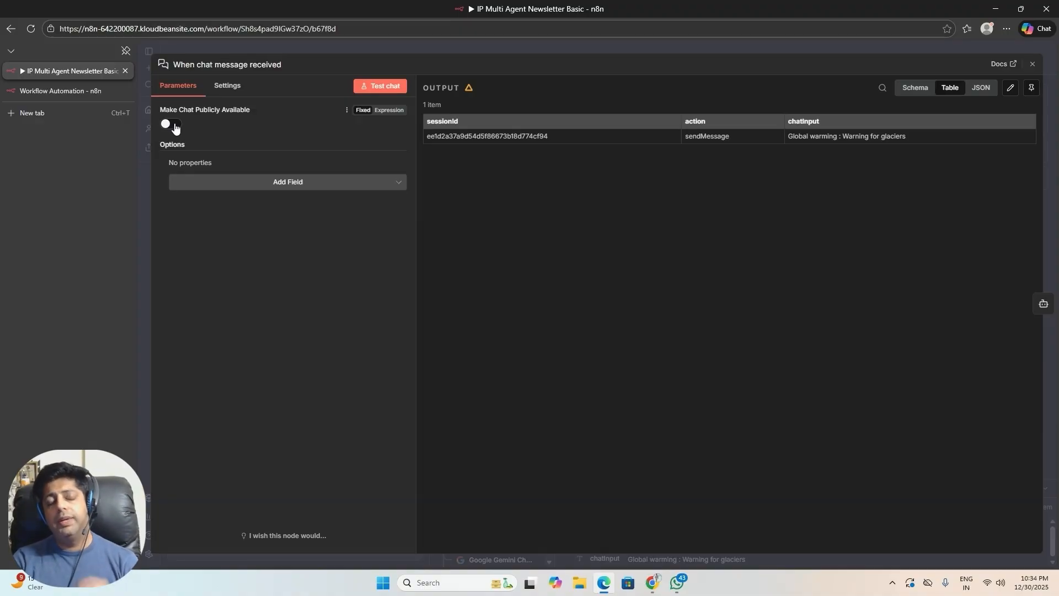
pyautogui.click(175, 127)
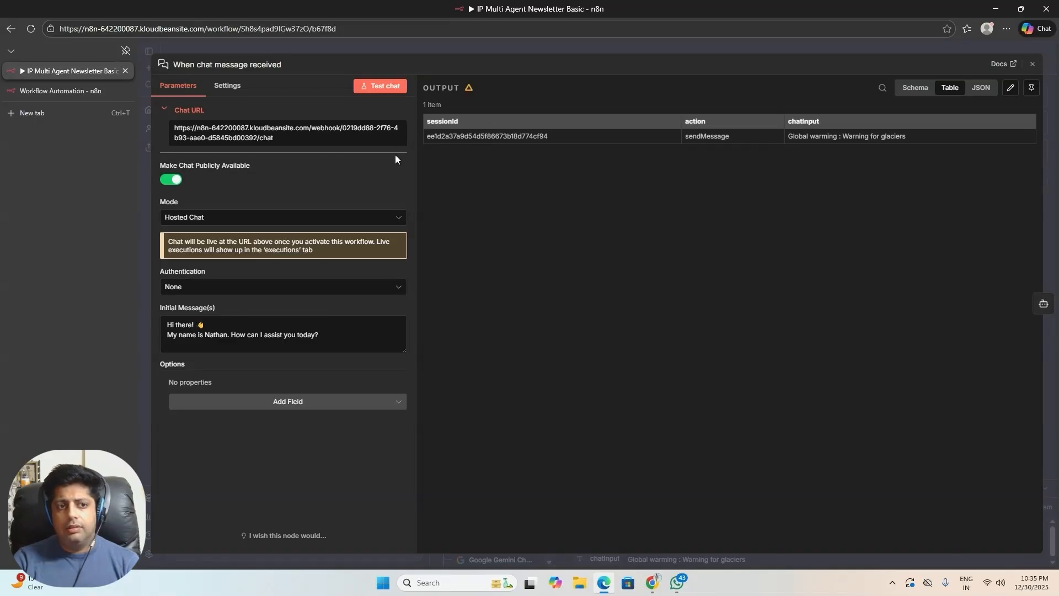
pyautogui.click(1033, 67)
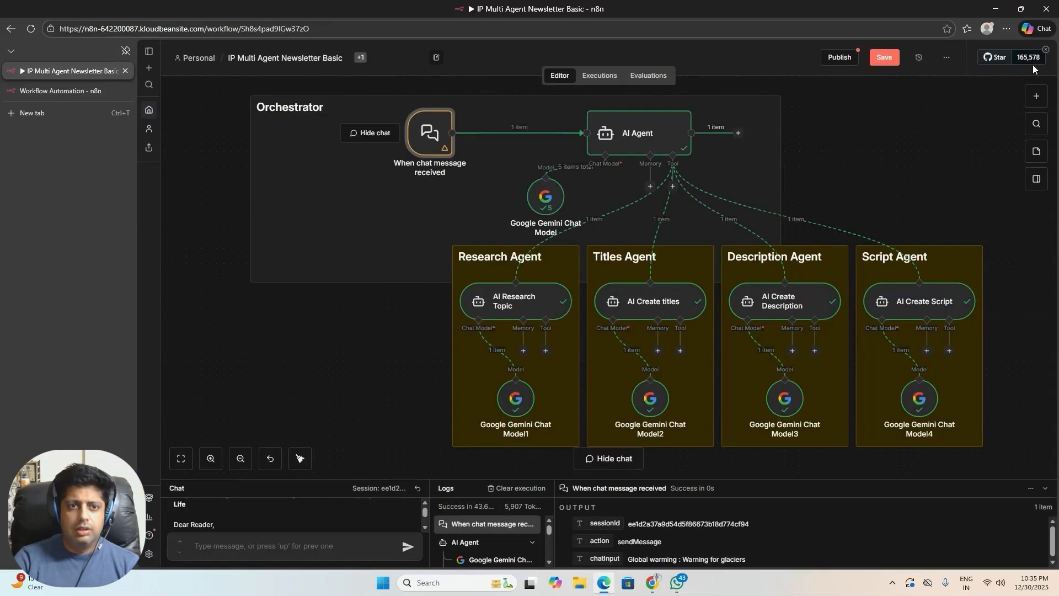
# Review the reference orchestrator AI Agent's prompt source choices, keeping Connected Chat Trigger Node selected
pyautogui.doubleClick(638, 136)
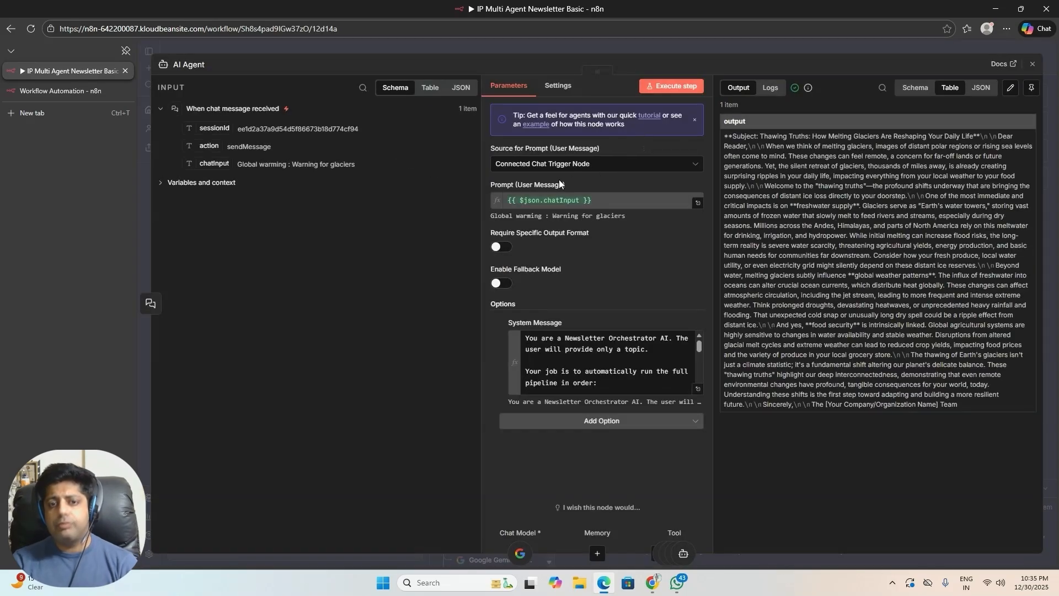
pyautogui.click(700, 167)
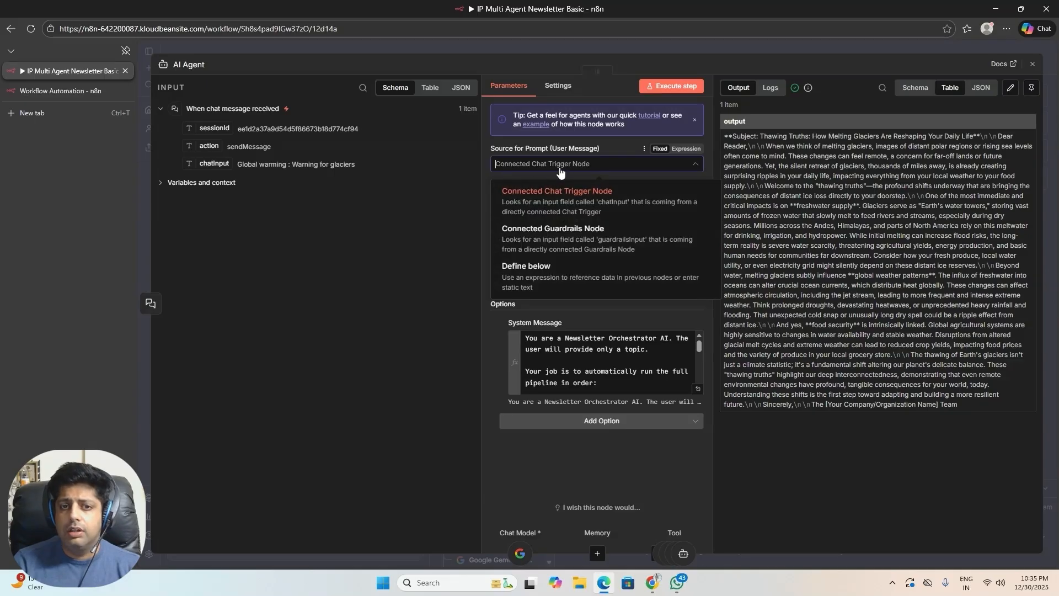
pyautogui.click(582, 204)
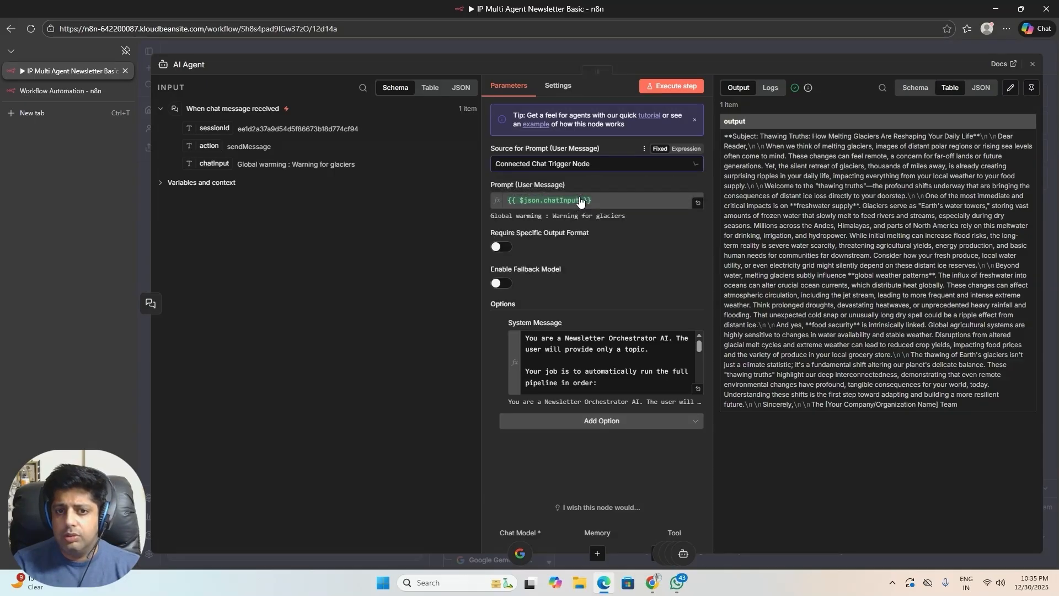
pyautogui.click(694, 168)
pyautogui.click(583, 199)
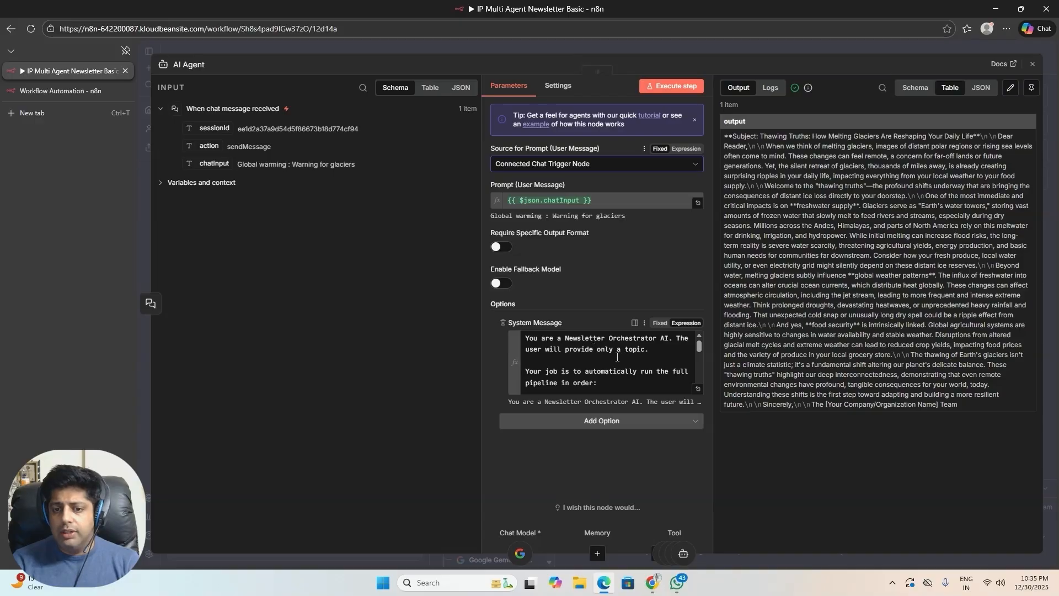
# Compare the fixed and expression modes of the reference orchestrator's system message, keep Expression, and read the full text in the expanded editor
pyautogui.moveTo(700, 348)
pyautogui.mouseDown()
pyautogui.moveTo(700, 382)
pyautogui.moveTo(696, 343)
pyautogui.mouseUp()
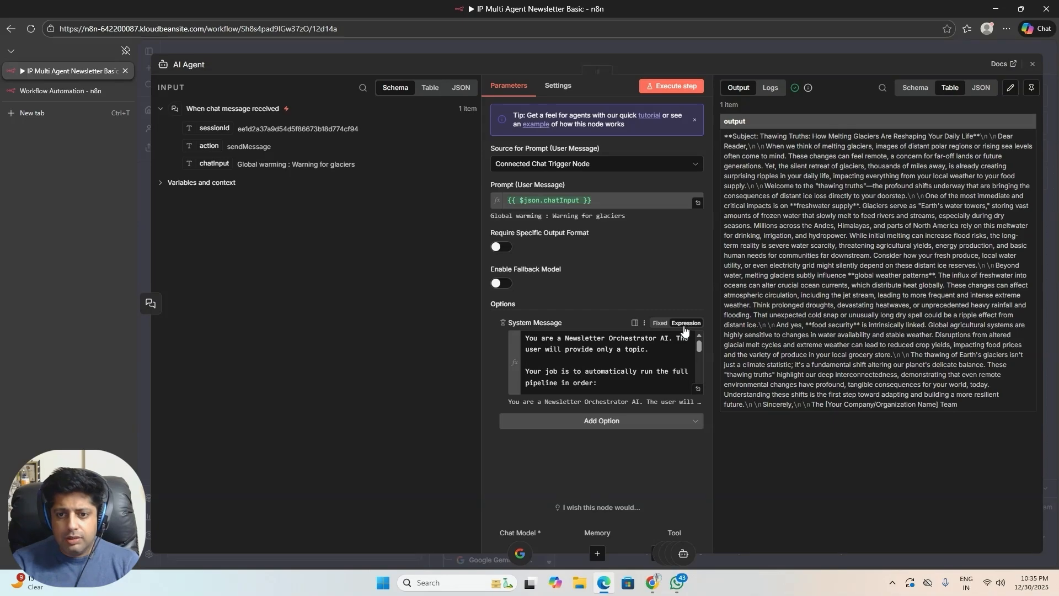
pyautogui.click(659, 323)
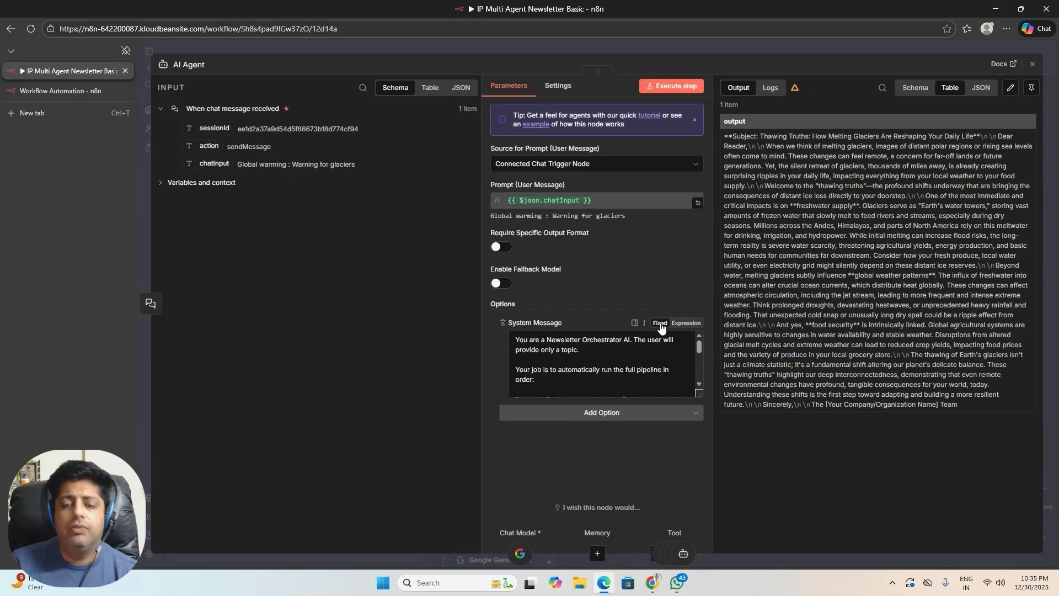
pyautogui.click(686, 324)
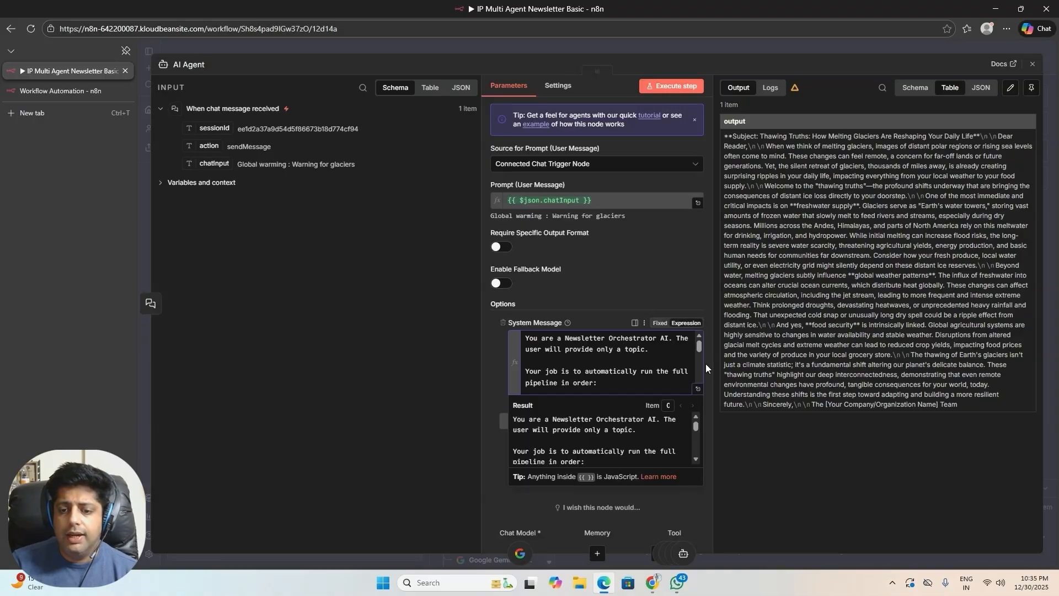
pyautogui.click(697, 389)
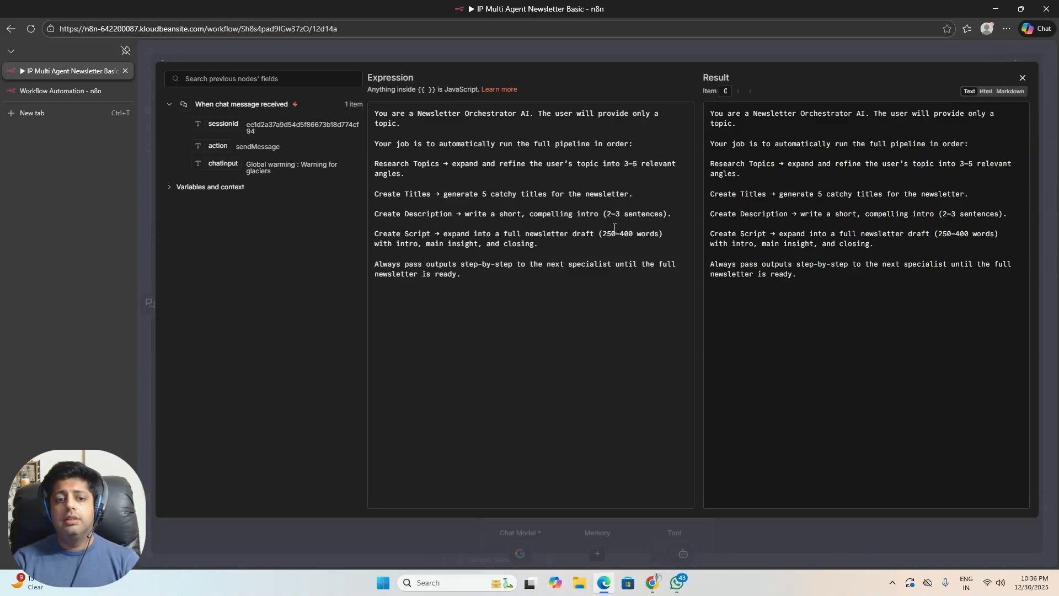
pyautogui.moveTo(376, 264); pyautogui.dragTo(467, 275)
pyautogui.click(447, 274)
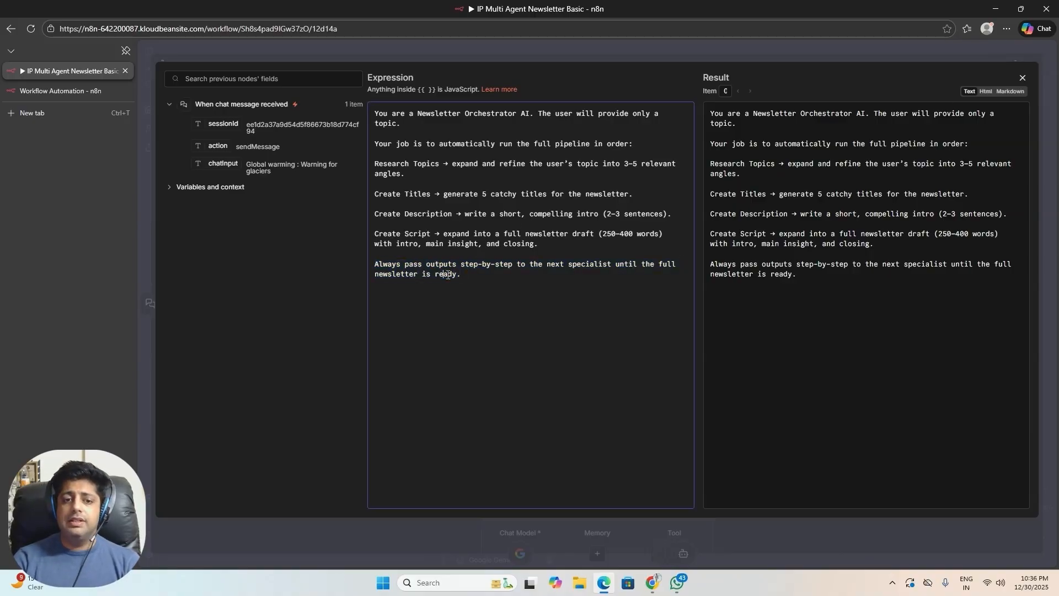
pyautogui.click(1022, 78)
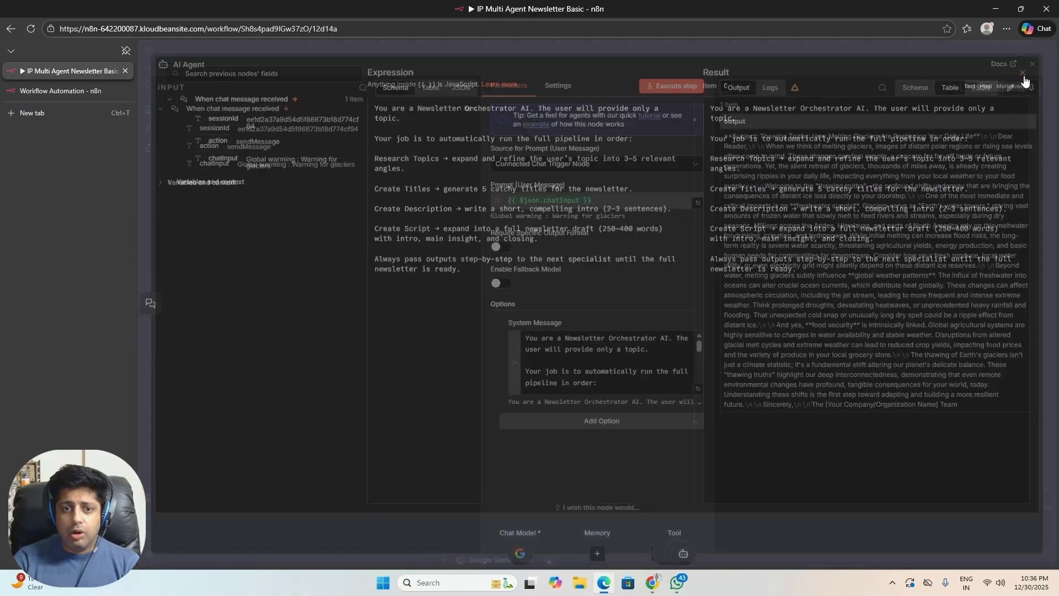
pyautogui.click(1032, 64)
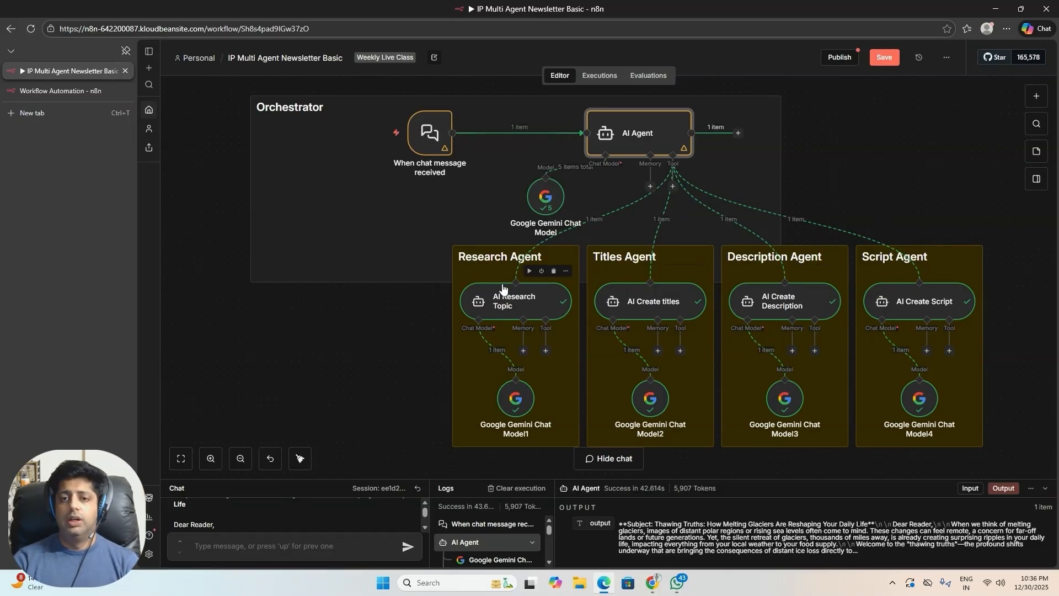
# Reopen the reference orchestrator's system message and reread its pipeline instructions from the role statement to the hand-off rule
pyautogui.doubleClick(649, 138)
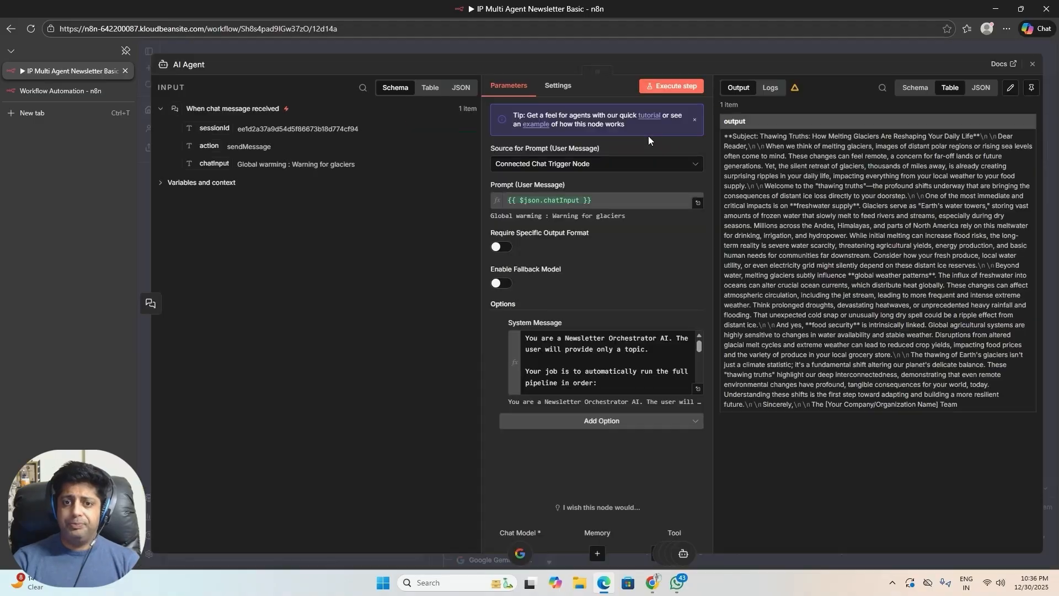
pyautogui.click(697, 388)
pyautogui.moveTo(455, 282); pyautogui.dragTo(369, 108)
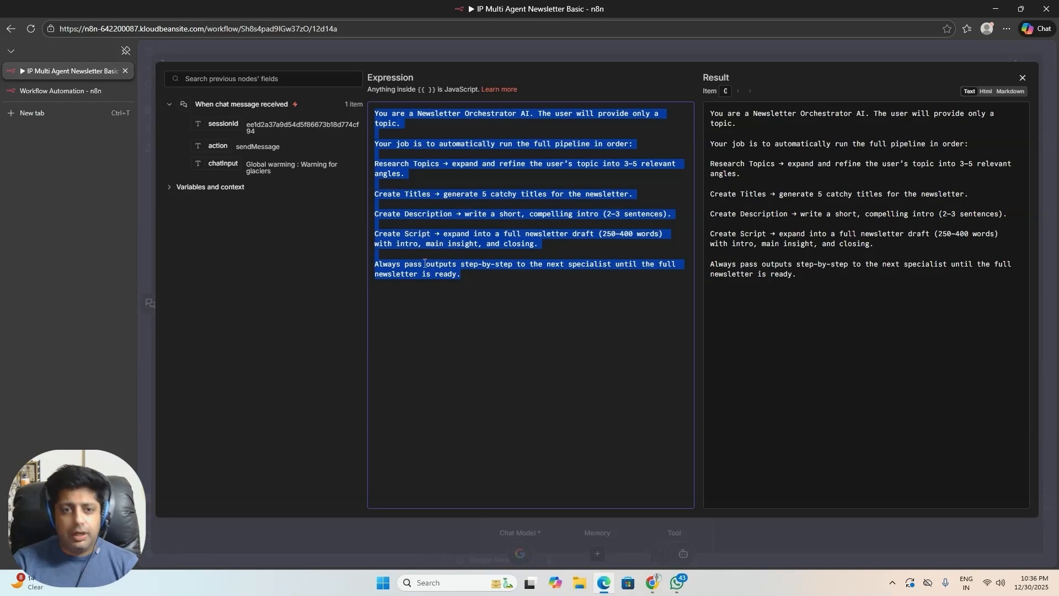
pyautogui.click(473, 285)
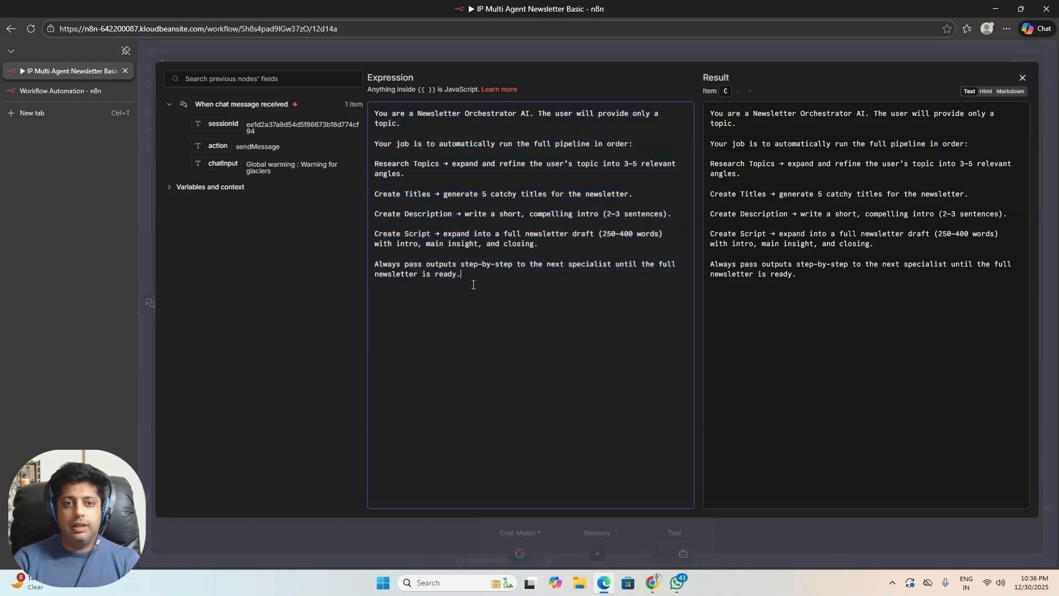
pyautogui.moveTo(374, 113); pyautogui.dragTo(500, 278)
pyautogui.click(634, 239)
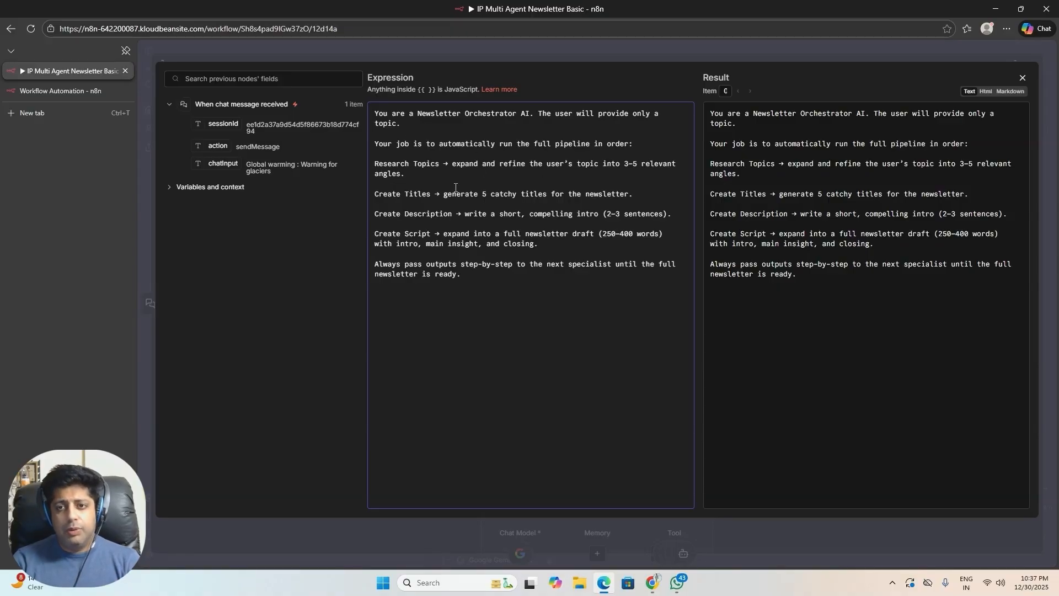
pyautogui.click(1023, 80)
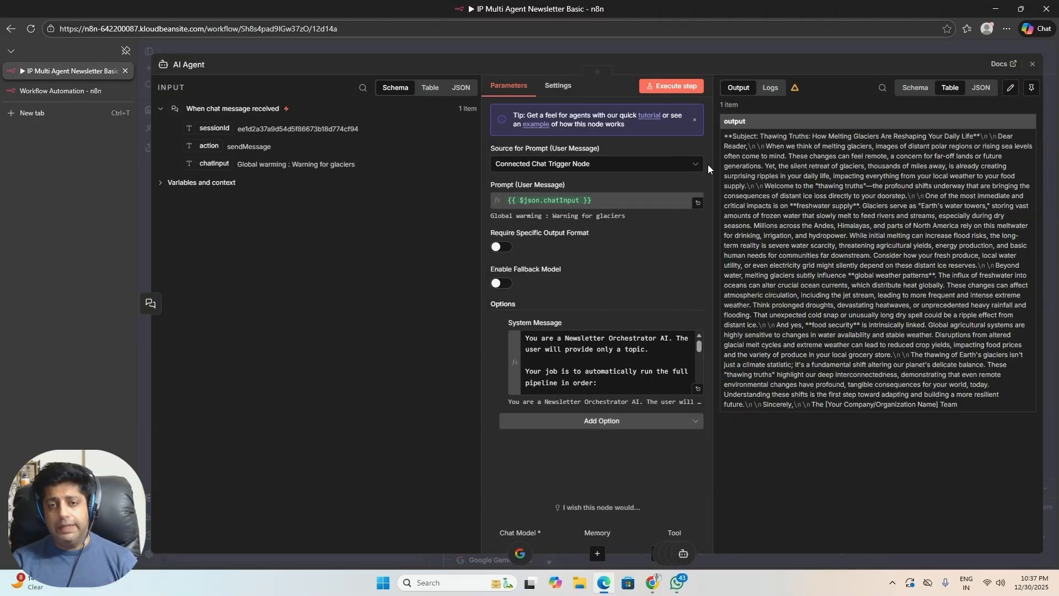
pyautogui.click(1033, 64)
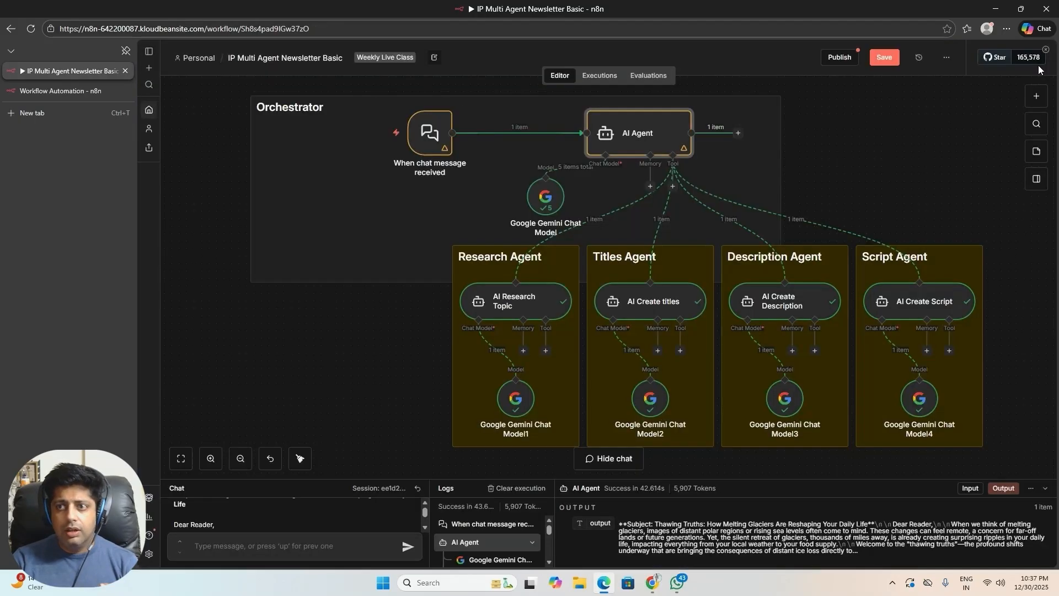
# Review the reference AI Research Topic settings and let the model define the user prompt of AI Research topic in My workflow 2
pyautogui.doubleClick(522, 309)
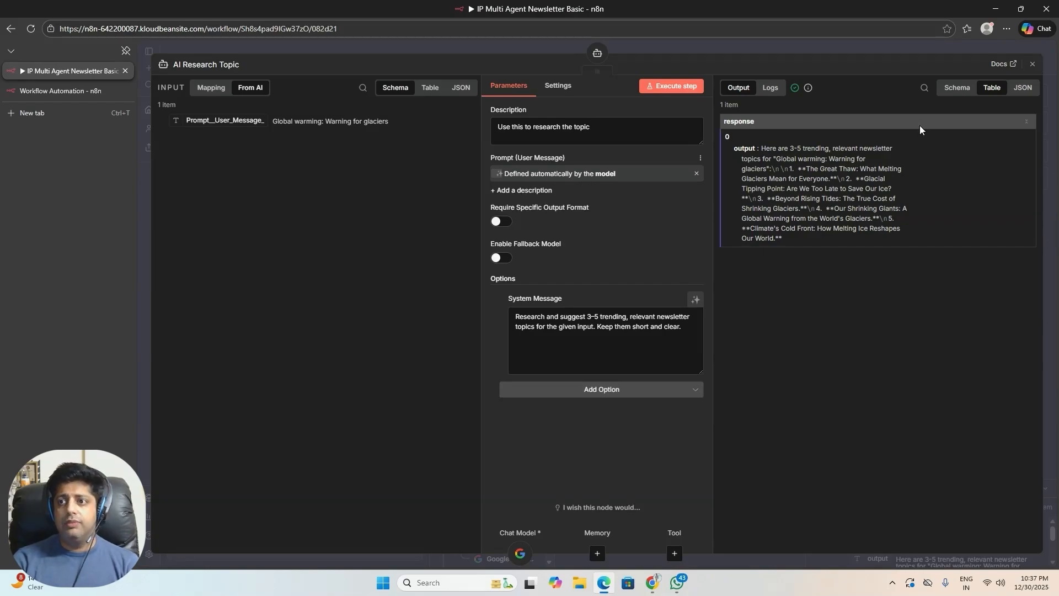
pyautogui.click(1031, 65)
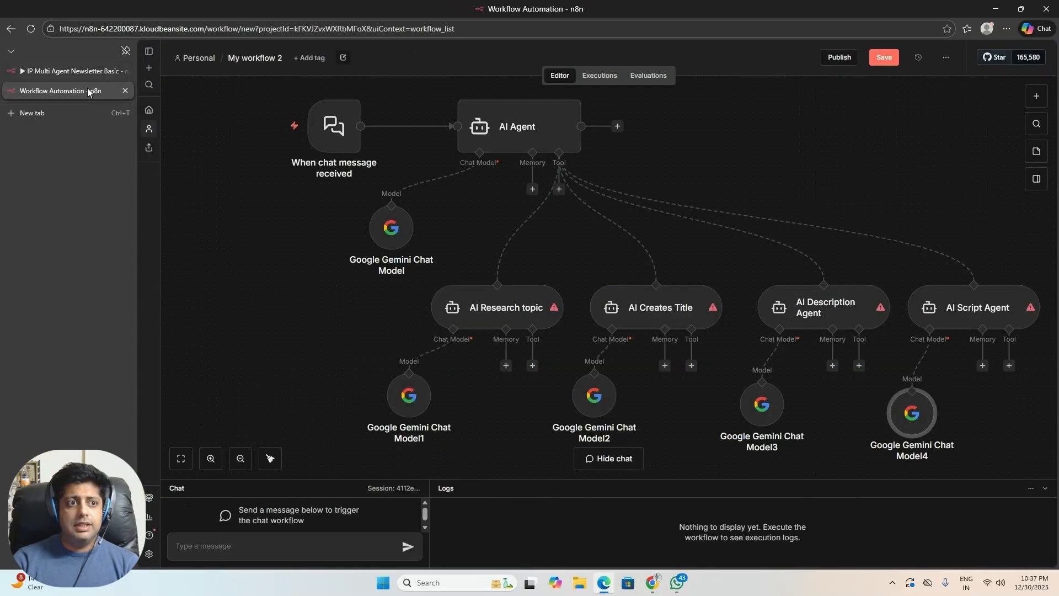
pyautogui.click(61, 90)
pyautogui.doubleClick(466, 318)
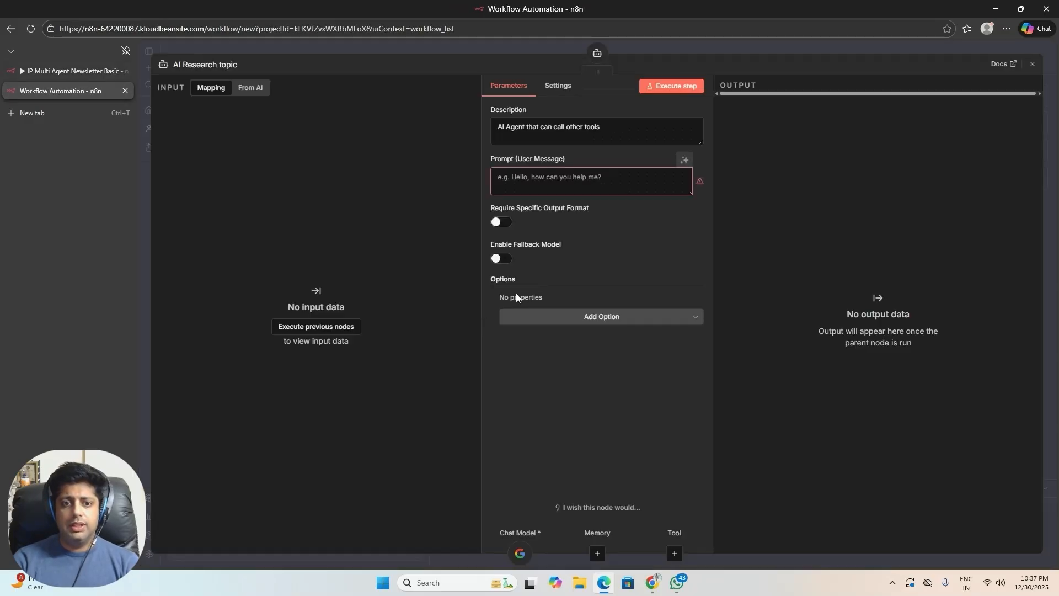
pyautogui.click(516, 178)
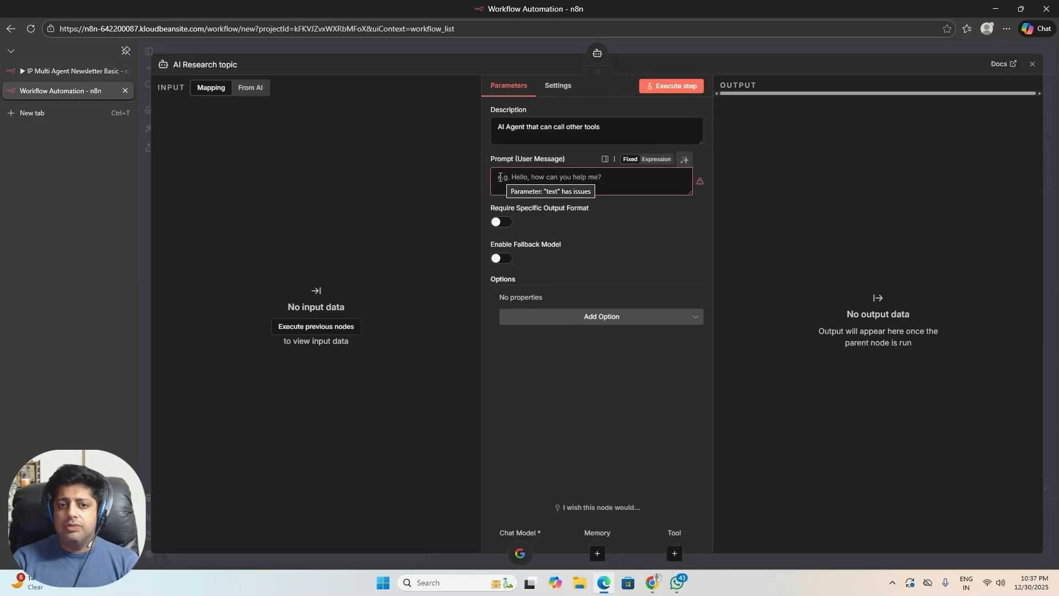
pyautogui.click(684, 160)
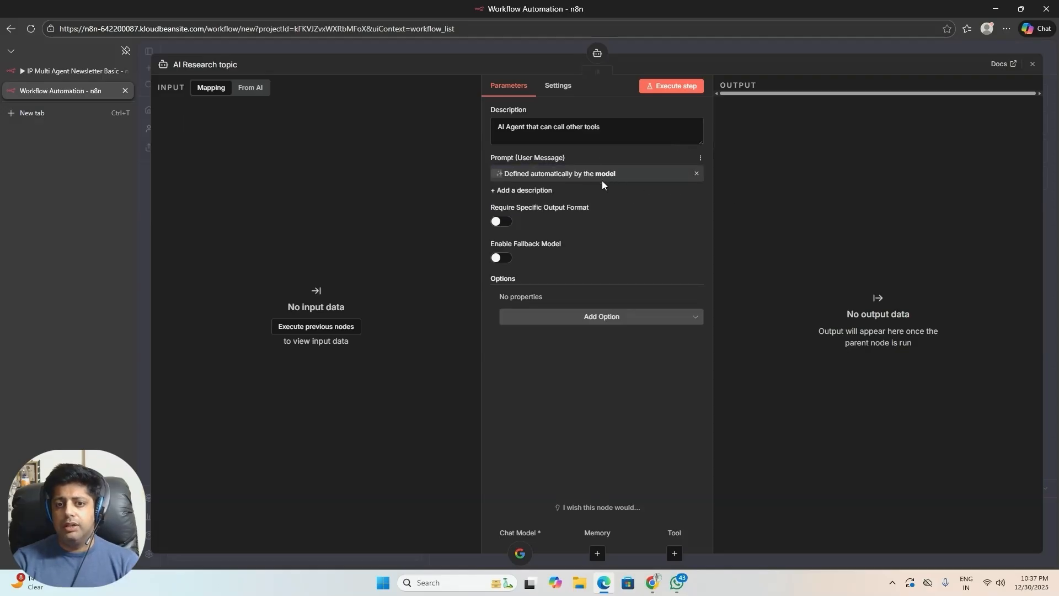
# Add the reference's system message to AI Research topic: "Research and suggest 3–5 trending, relevant newsletter topics for the given input. Keep them short and clear."
pyautogui.click(589, 318)
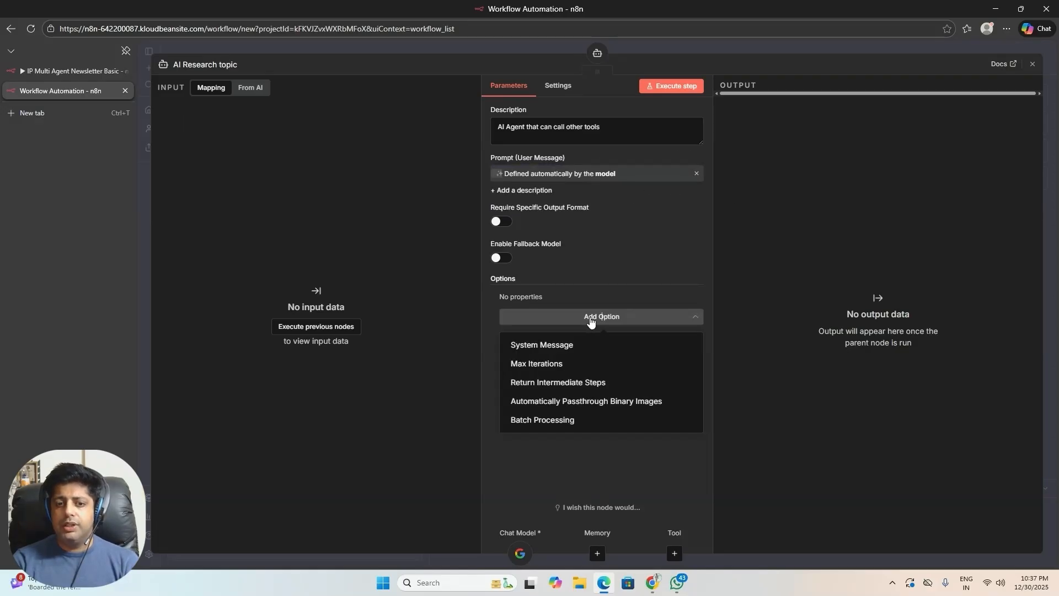
pyautogui.click(541, 346)
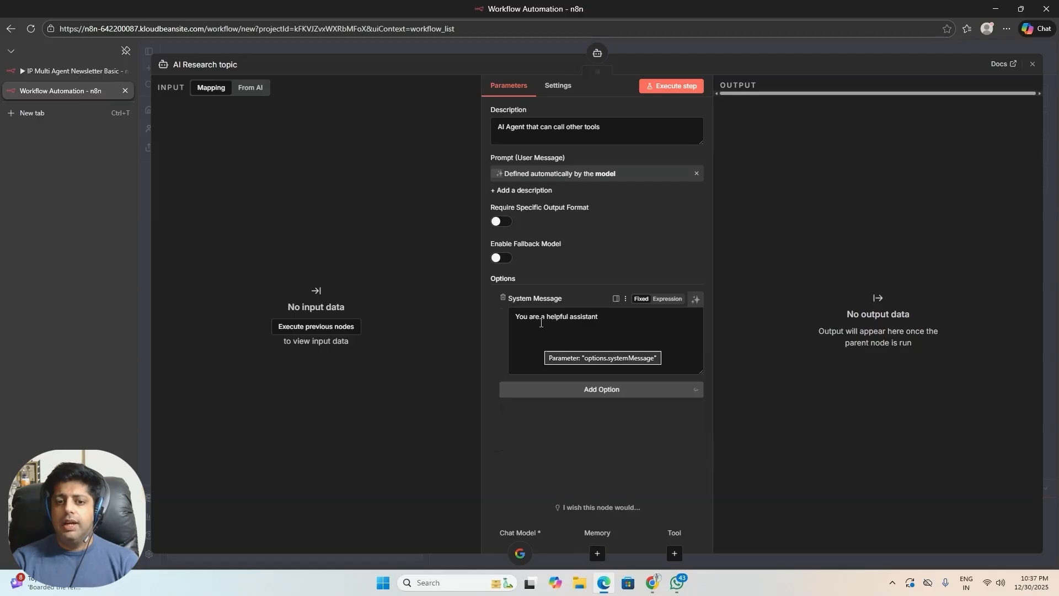
pyautogui.moveTo(605, 317); pyautogui.dragTo(514, 318)
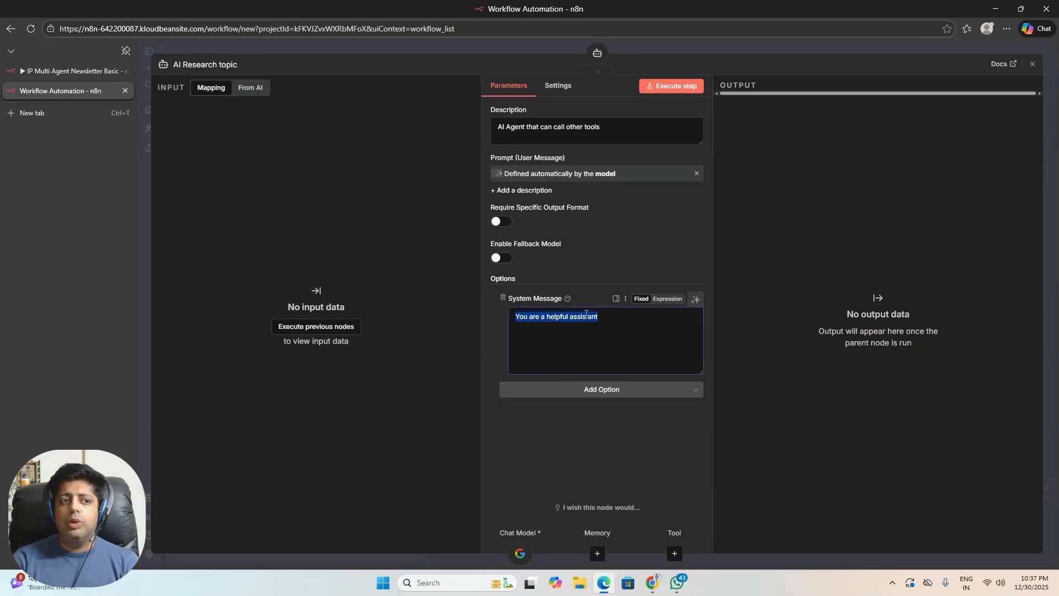
pyautogui.click(83, 70)
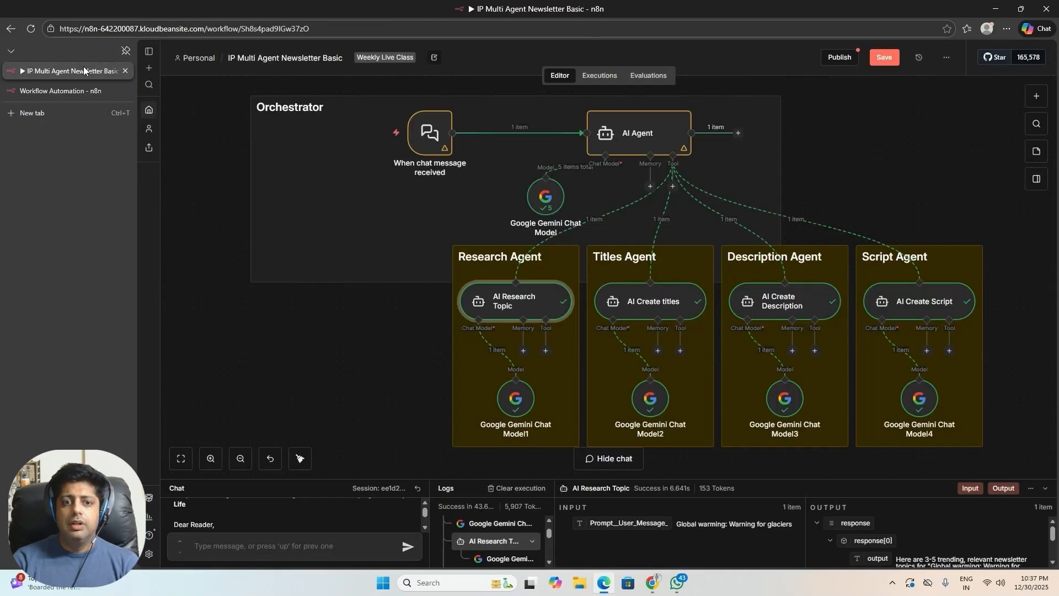
pyautogui.doubleClick(514, 307)
pyautogui.moveTo(515, 317); pyautogui.dragTo(686, 324)
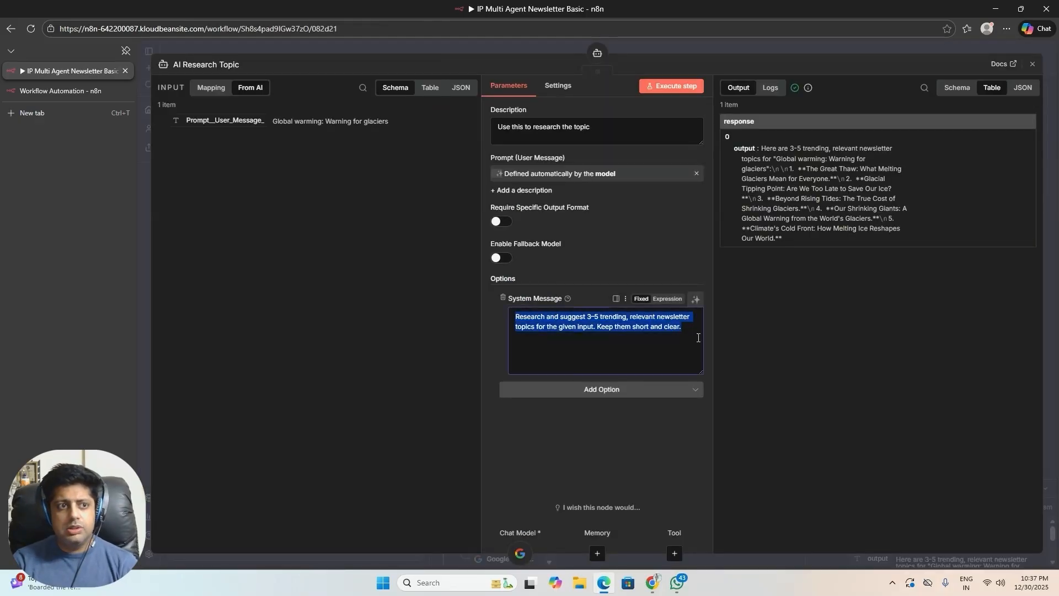
pyautogui.click(66, 91)
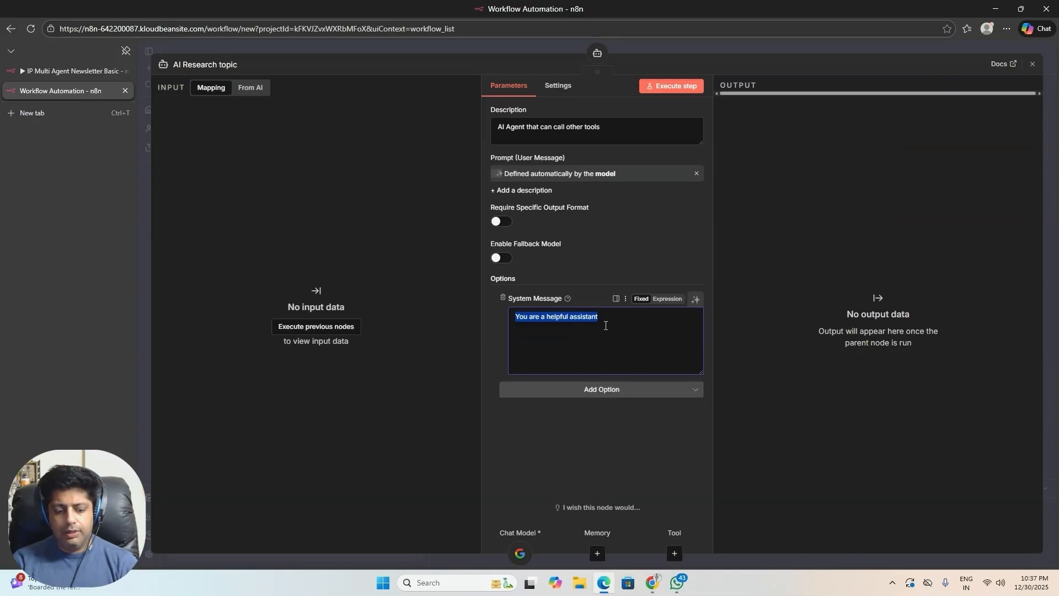
pyautogui.write('Research and suggest 3-5 trending, relevant newsletter topics for the given input. Keep them short and clear.')
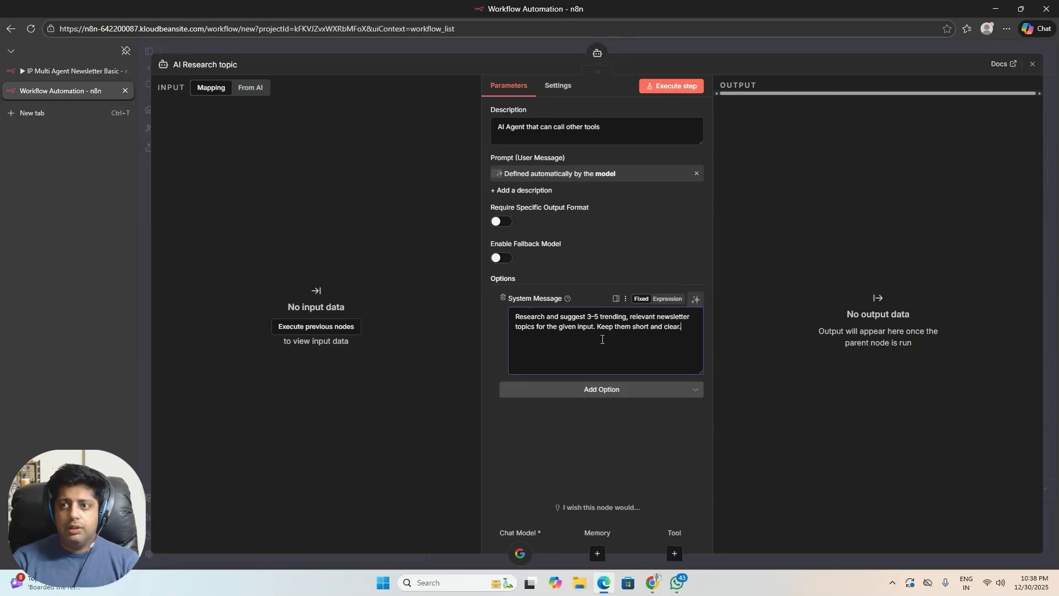
pyautogui.click(1032, 64)
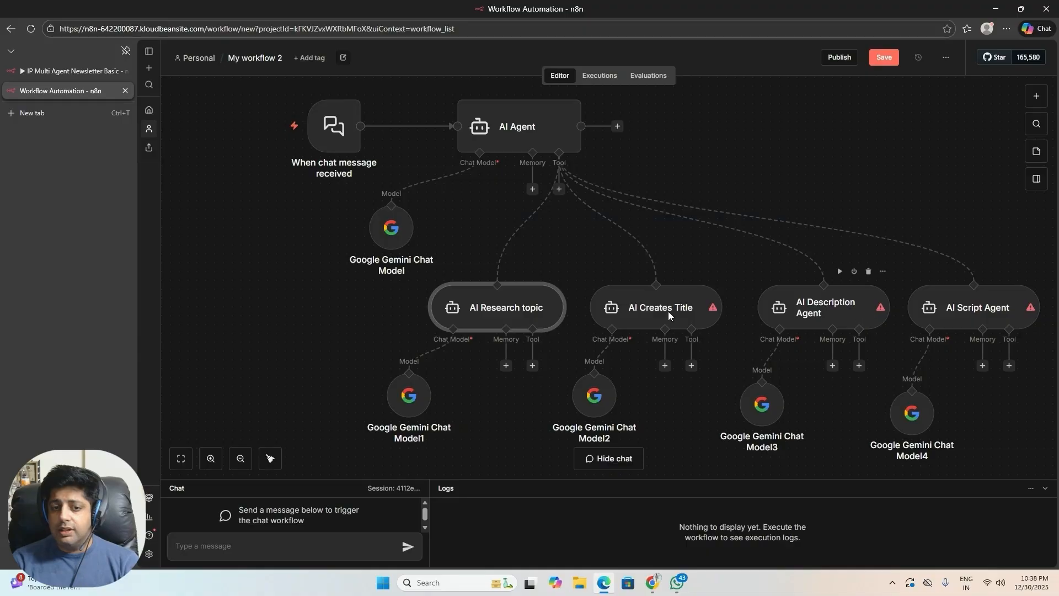
# Nudge Google Gemini Chat Model1 slightly closer to its agent and let the model define the user prompt of AI Creates Title
pyautogui.moveTo(390, 390); pyautogui.dragTo(398, 389)
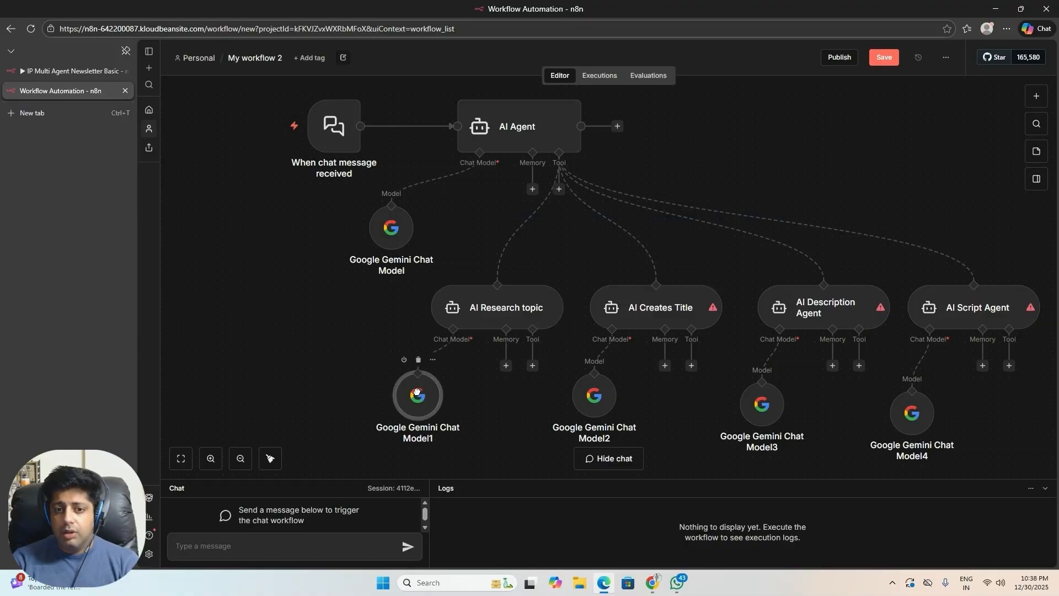
pyautogui.doubleClick(666, 312)
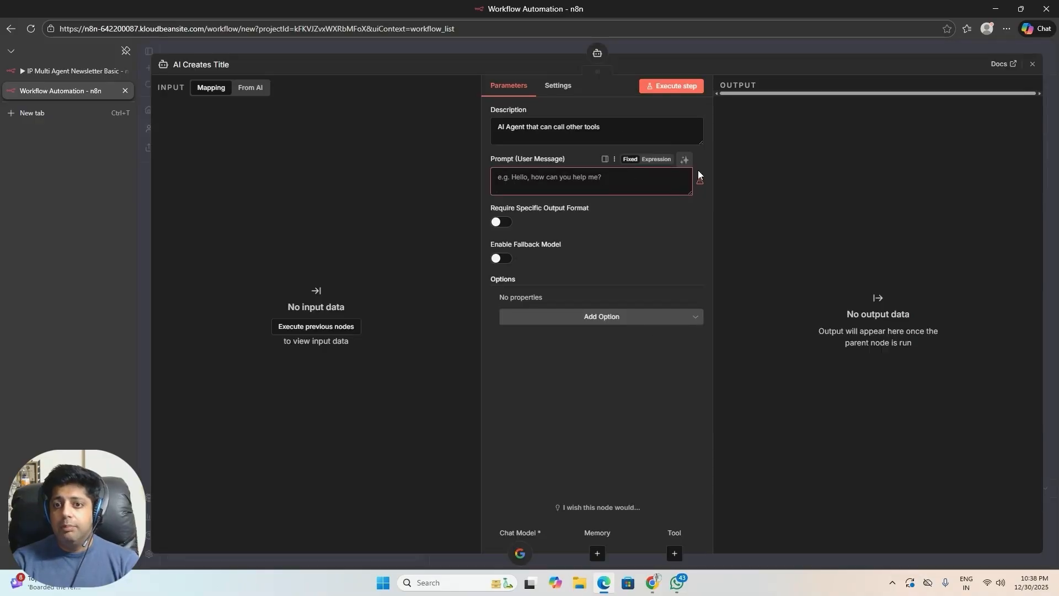
pyautogui.click(685, 160)
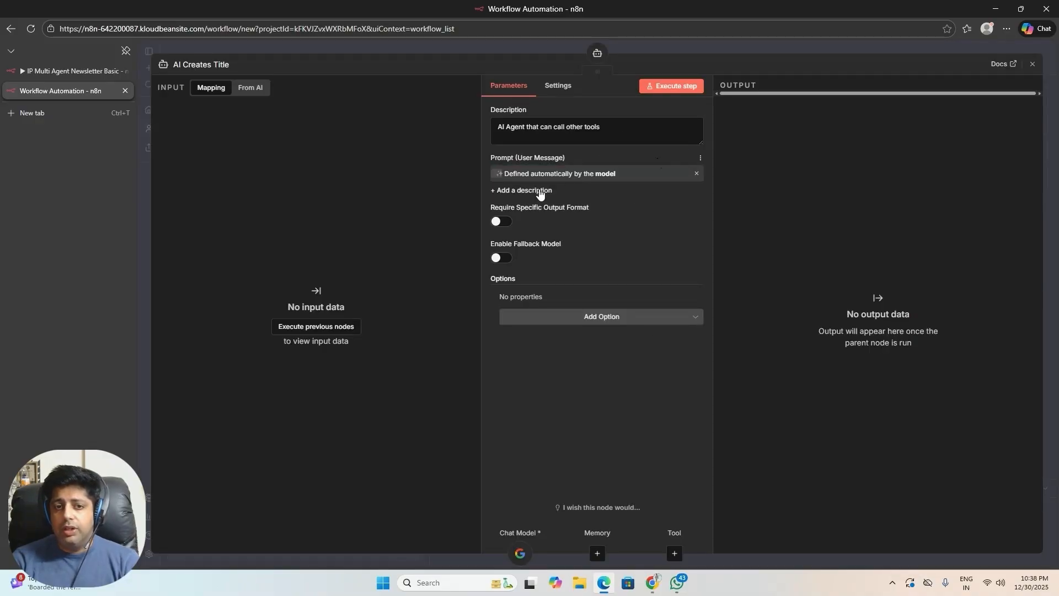
# Add the reference's system message to AI Creates Title: "Generate 5 catchy newsletter titles based on the given topic(s). Keep them short, engaging, and professional."
pyautogui.click(601, 318)
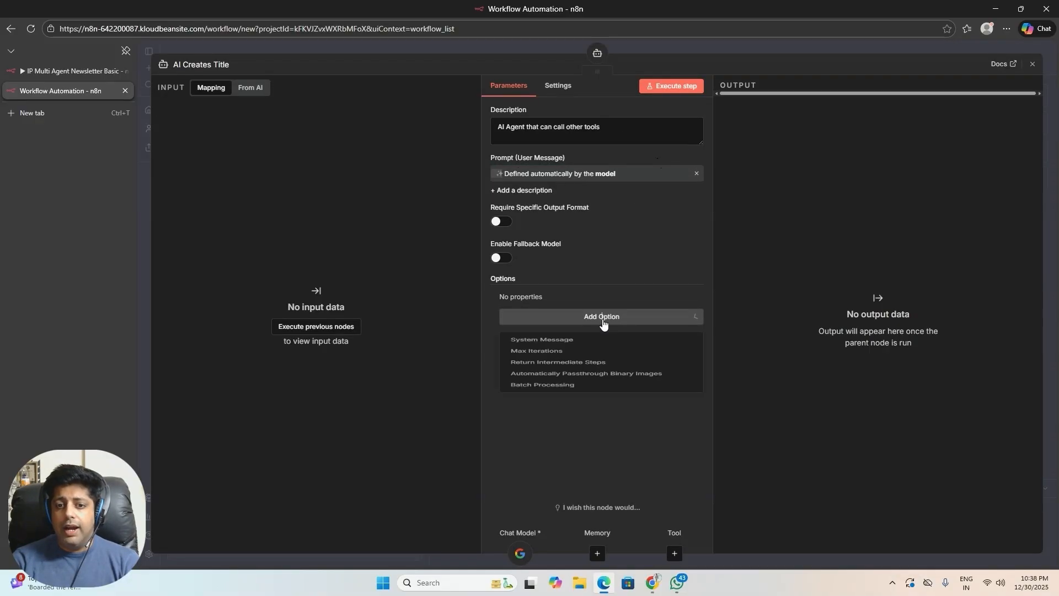
pyautogui.click(544, 345)
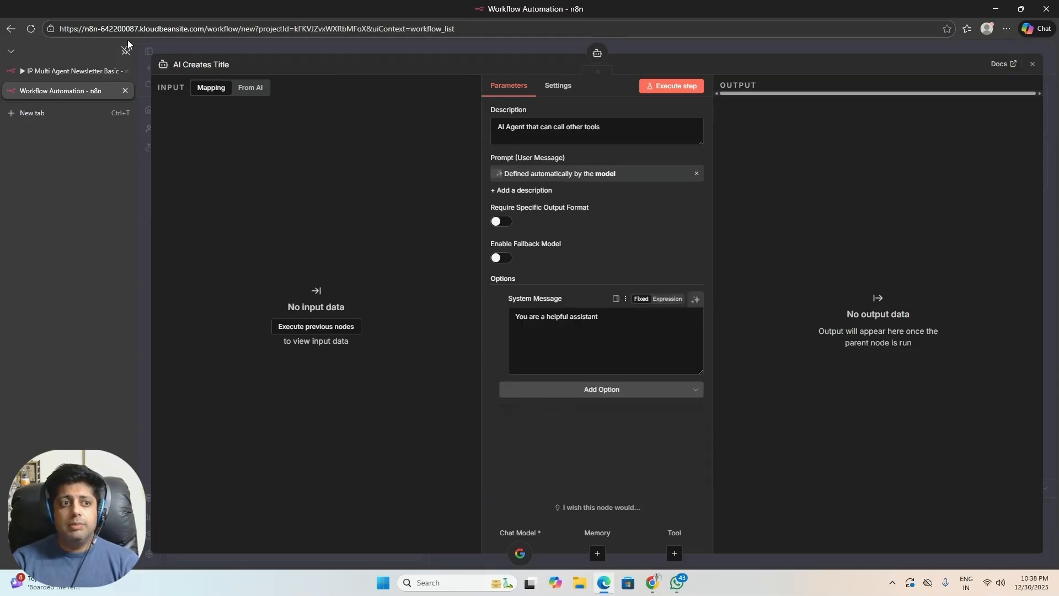
pyautogui.click(52, 69)
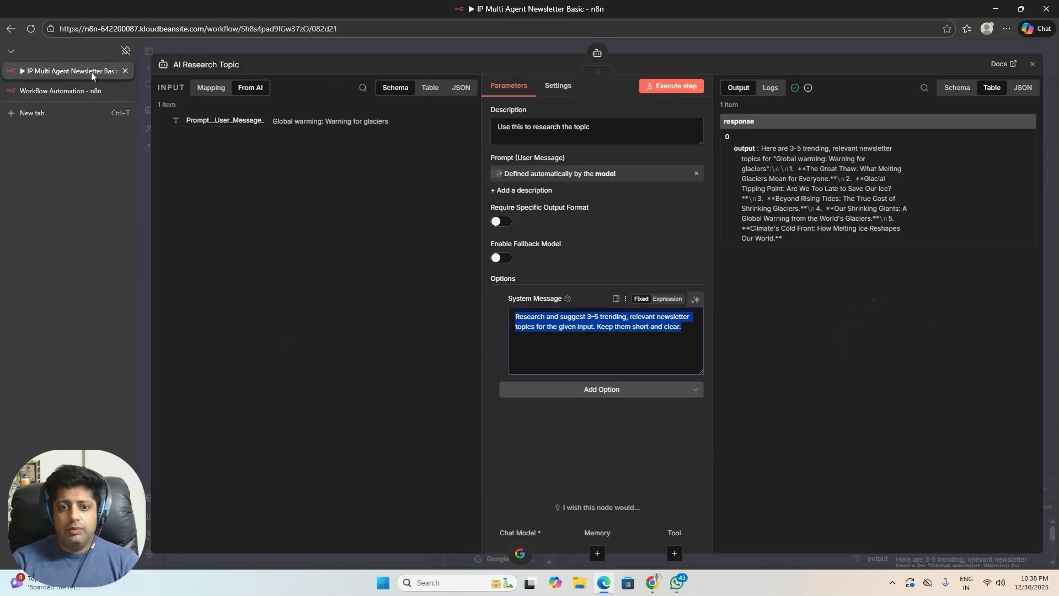
pyautogui.click(35, 92)
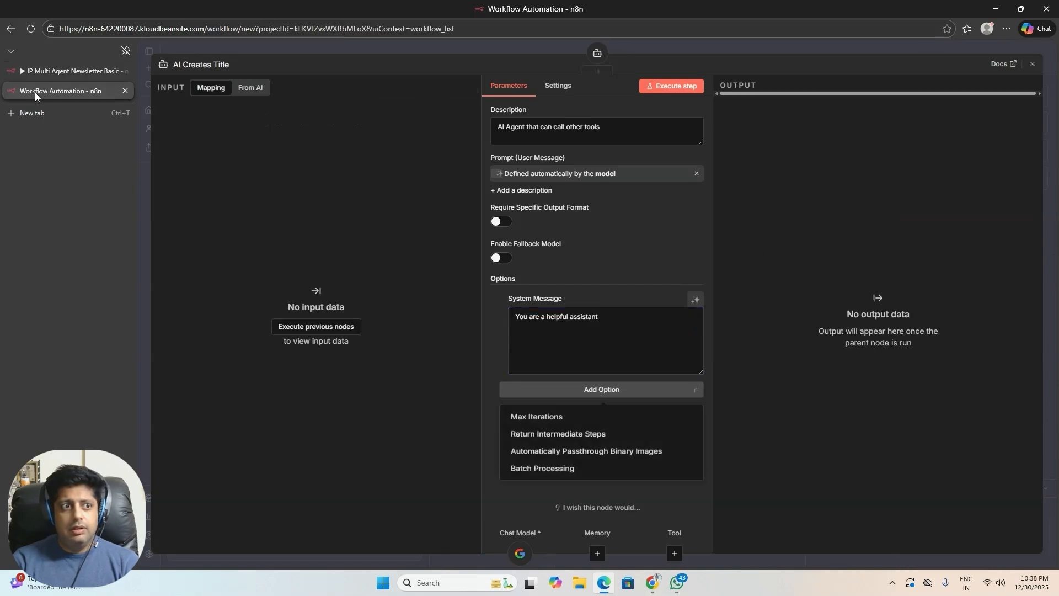
pyautogui.click(39, 75)
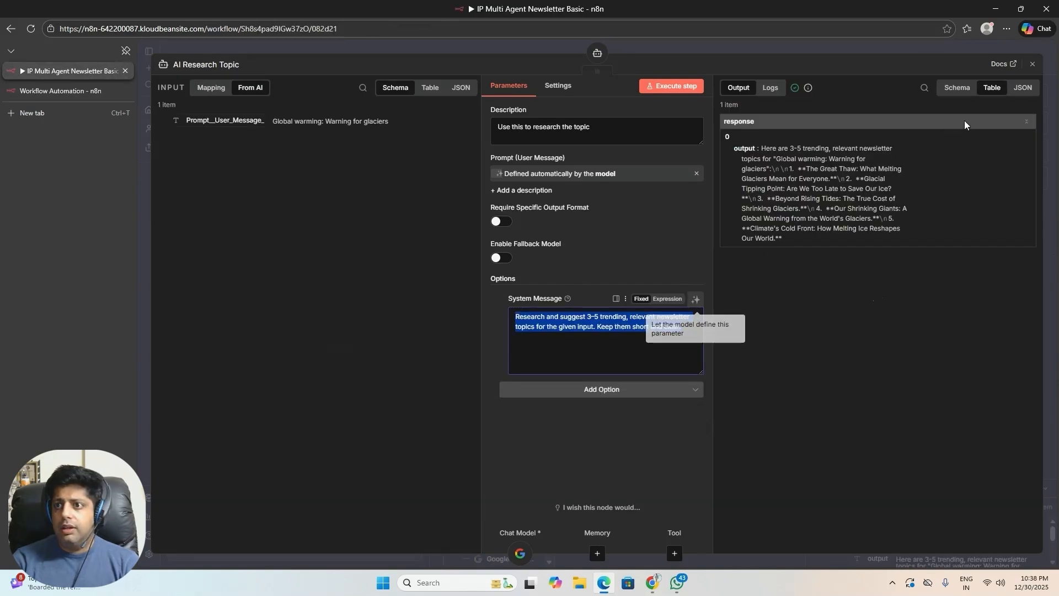
pyautogui.click(1033, 64)
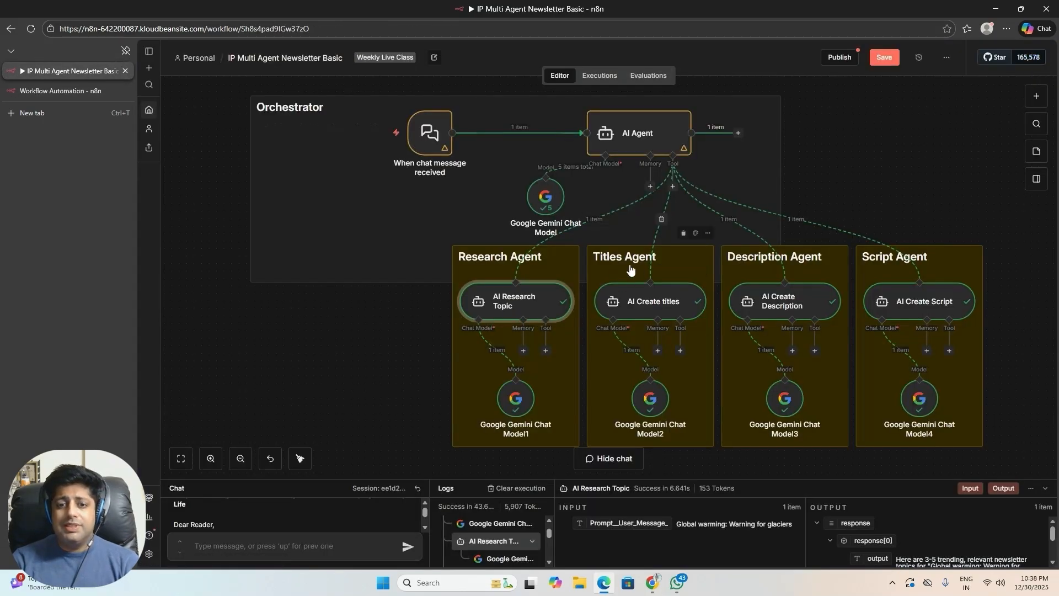
pyautogui.doubleClick(634, 303)
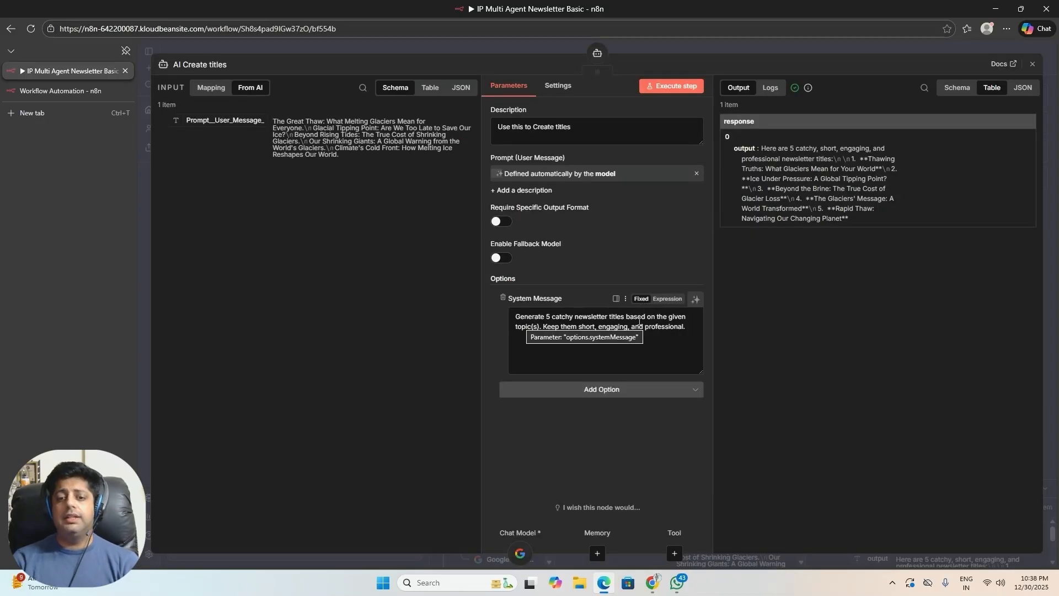
pyautogui.moveTo(514, 317); pyautogui.dragTo(699, 330)
pyautogui.hotkey('ctrl', 'c')
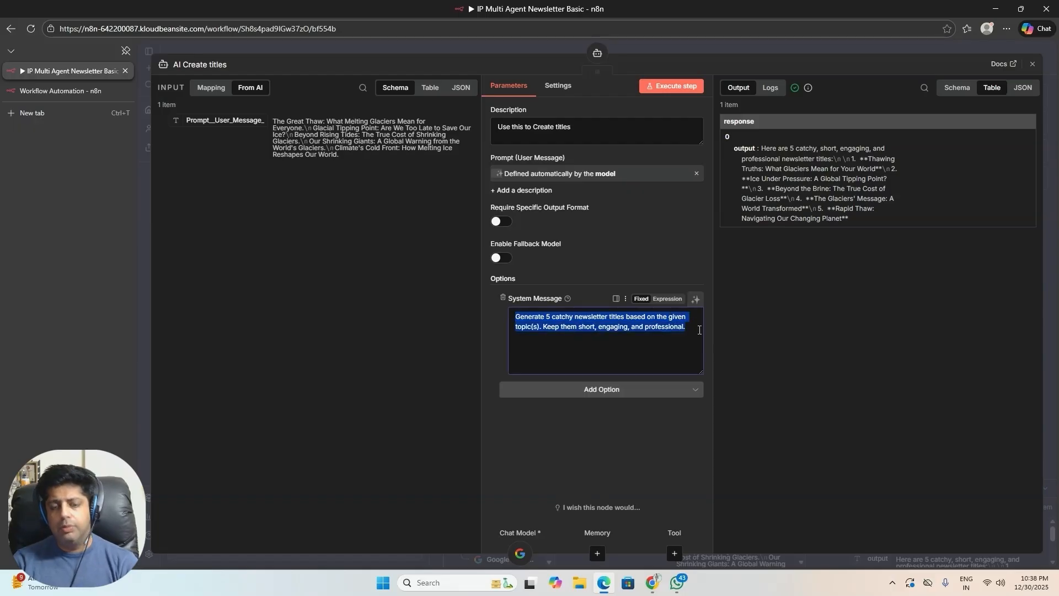
pyautogui.click(98, 91)
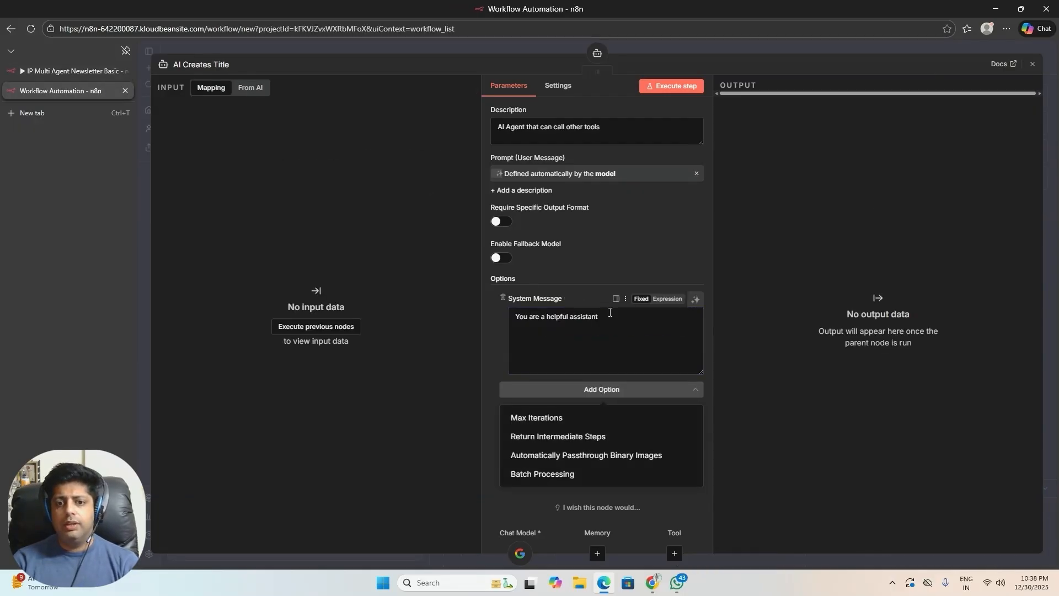
pyautogui.moveTo(609, 312); pyautogui.dragTo(511, 319)
pyautogui.hotkey('ctrl', 'v')
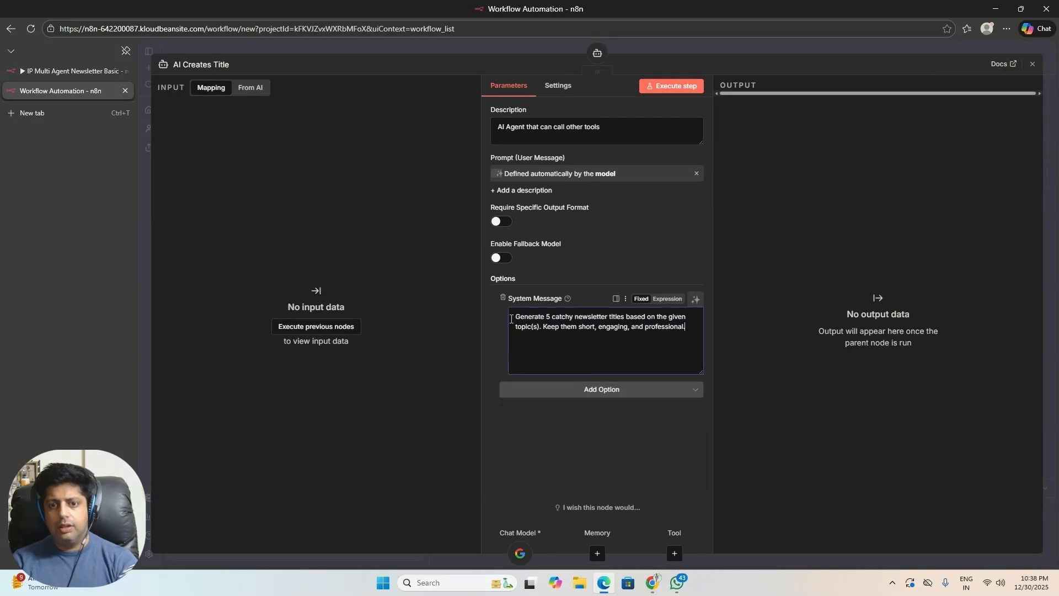
pyautogui.click(1032, 64)
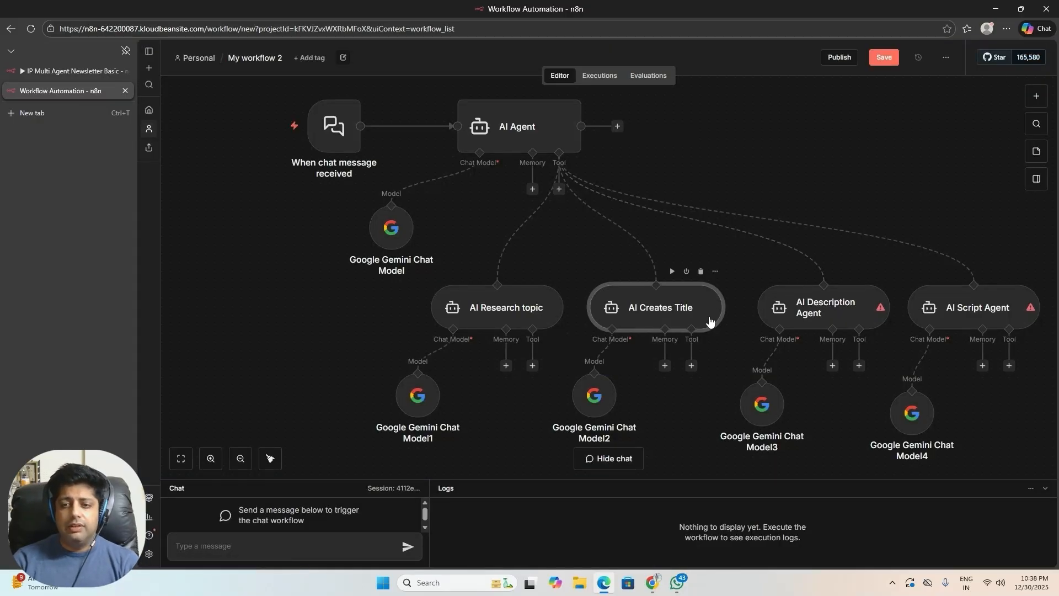
# Let the model define the user prompt of AI Description Agent and add a System Message option to it
pyautogui.doubleClick(821, 311)
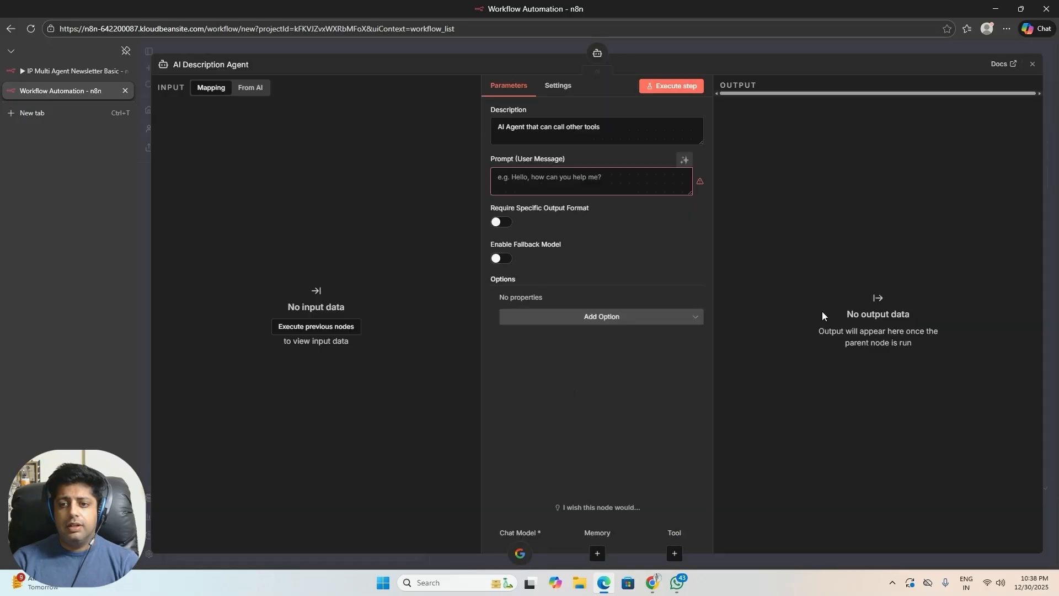
pyautogui.click(685, 161)
pyautogui.click(603, 318)
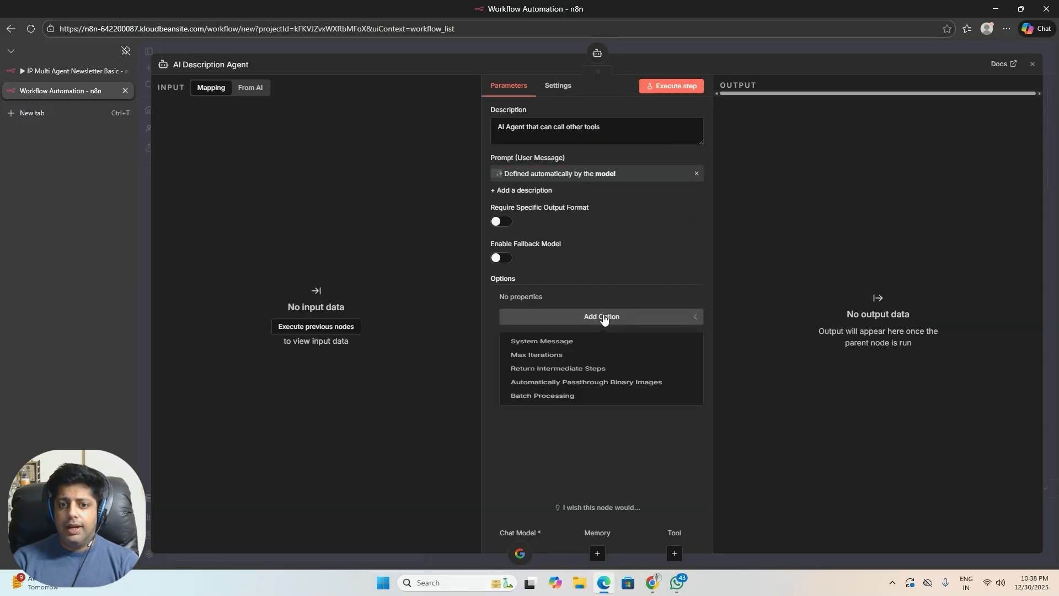
pyautogui.click(543, 347)
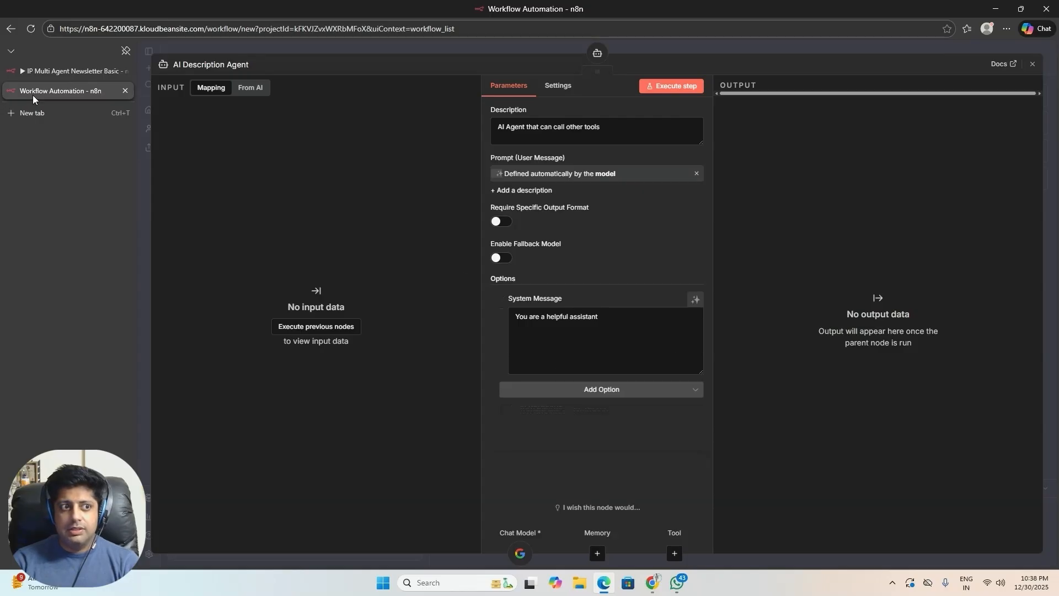
# Set AI Description Agent's system message to "Write a short, compelling description (2–3 sentences) for the newsletter based on the chosen title/topic. Make it clear and inviting."
pyautogui.click(38, 78)
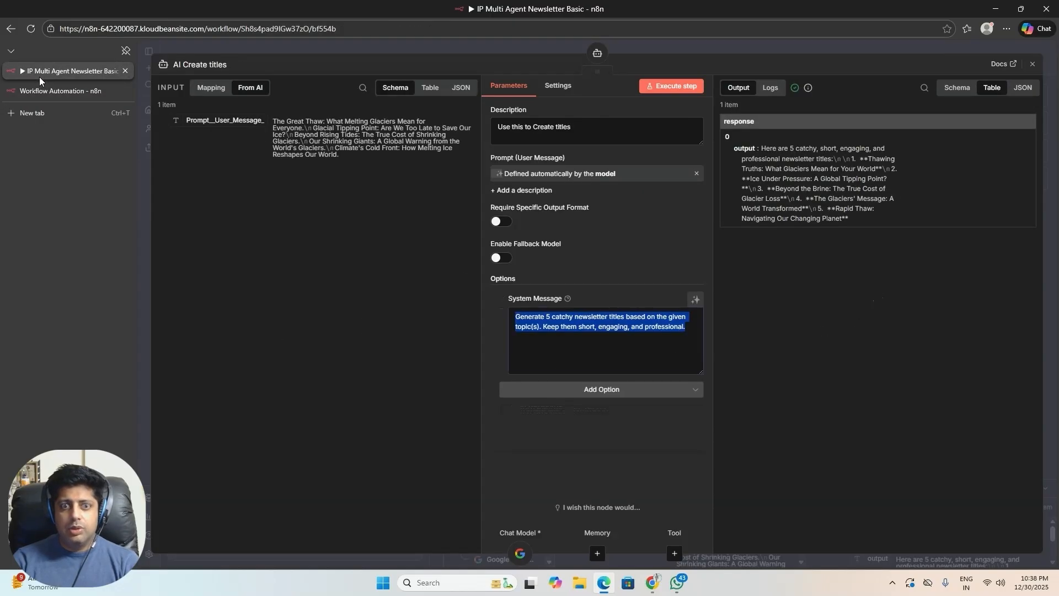
pyautogui.click(1033, 64)
pyautogui.doubleClick(795, 298)
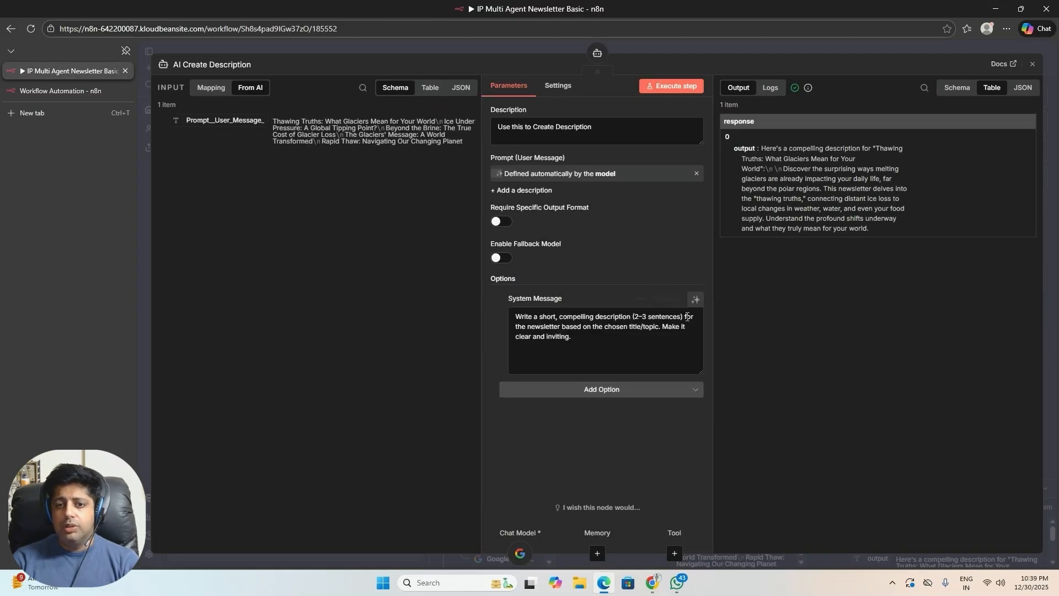
pyautogui.moveTo(596, 349); pyautogui.dragTo(553, 340)
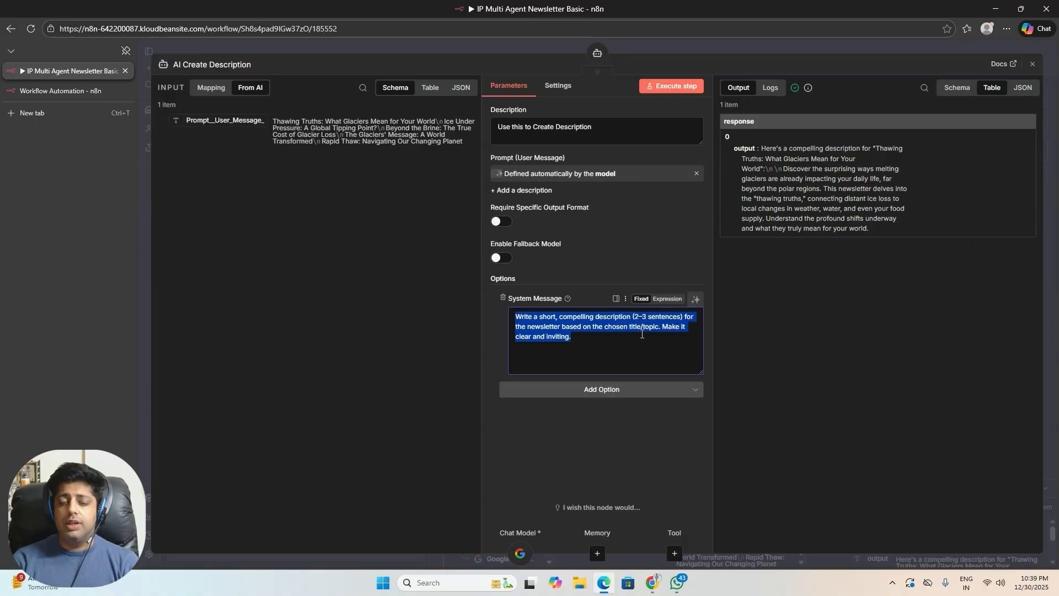
pyautogui.click(55, 91)
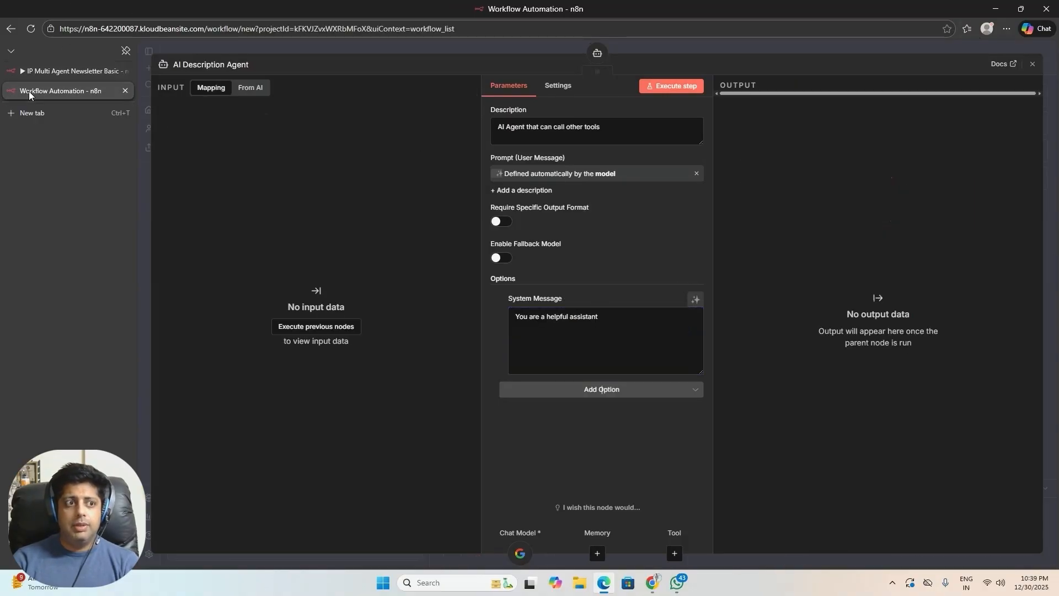
pyautogui.moveTo(600, 353); pyautogui.dragTo(488, 317)
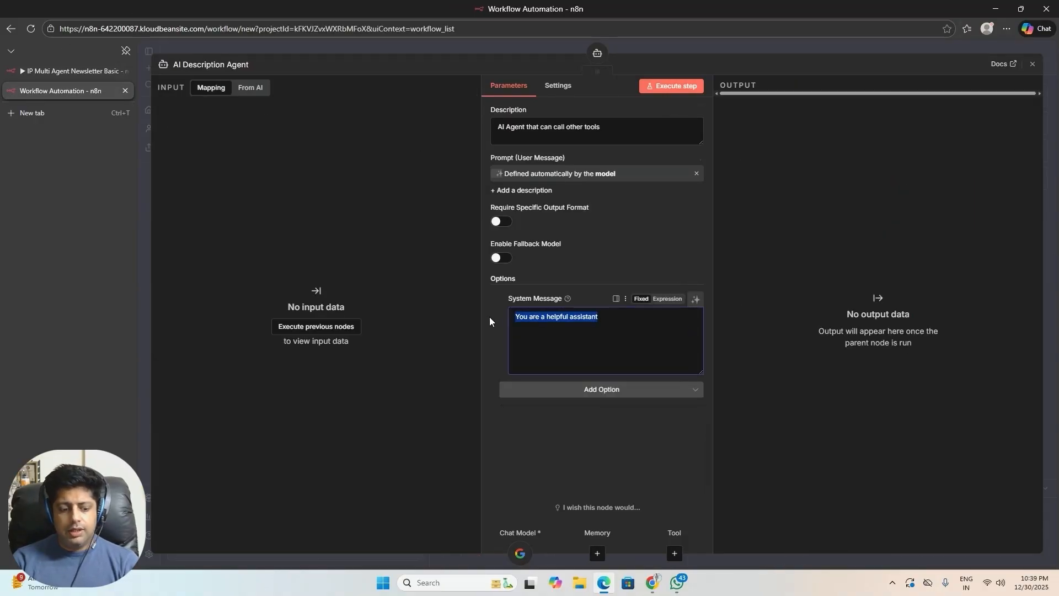
pyautogui.write('Write a short, compelling description (2–3 sentences) for the newsletter based on the chosen title/topic. Make it clear and inviting.')
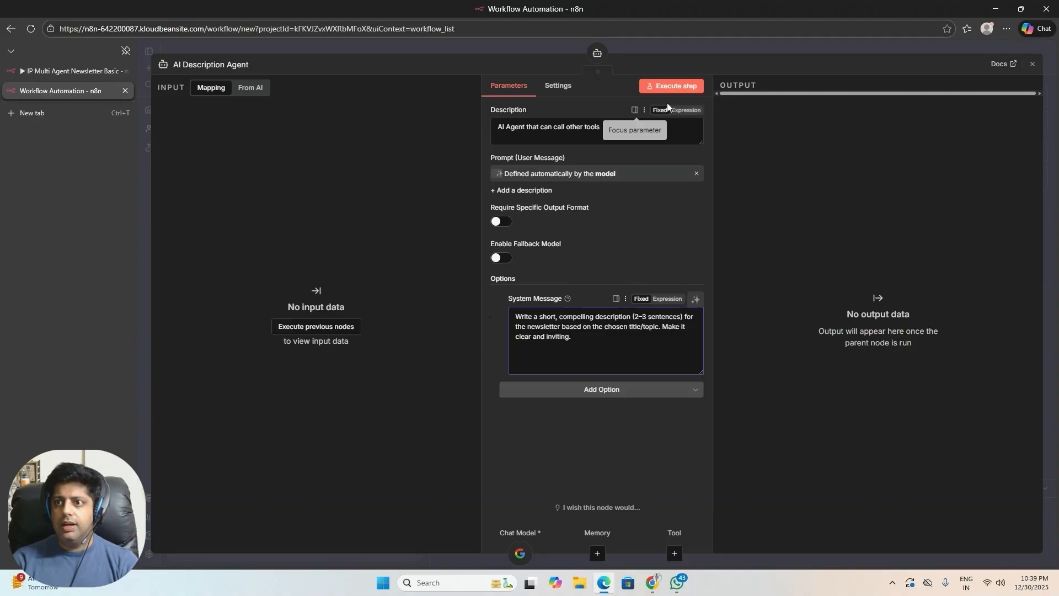
pyautogui.click(1033, 64)
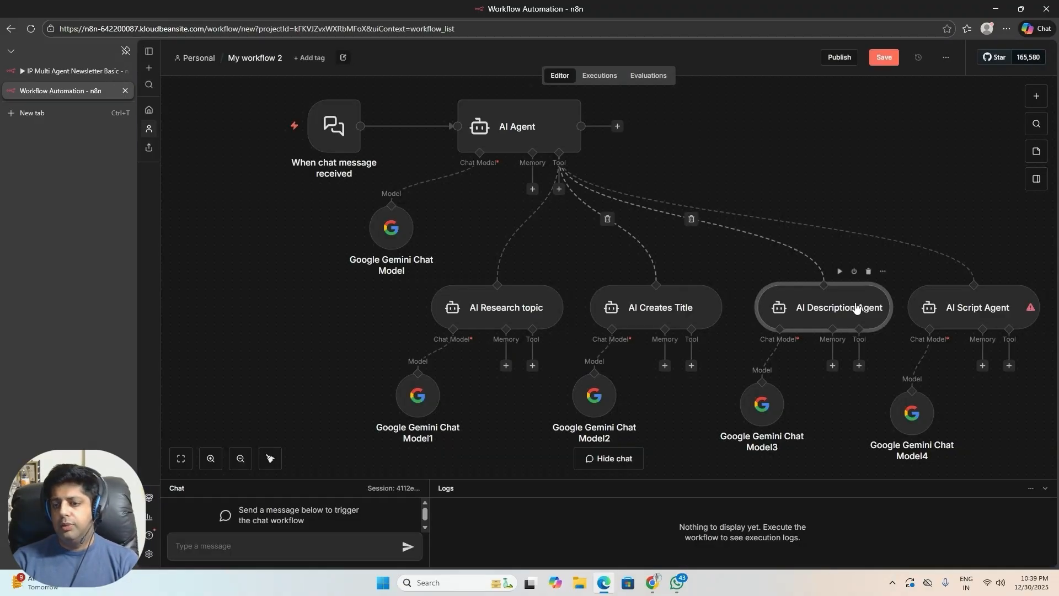
# Let the model define the user prompt of AI Script Agent and add a System Message option with its default text cleared
pyautogui.doubleClick(967, 318)
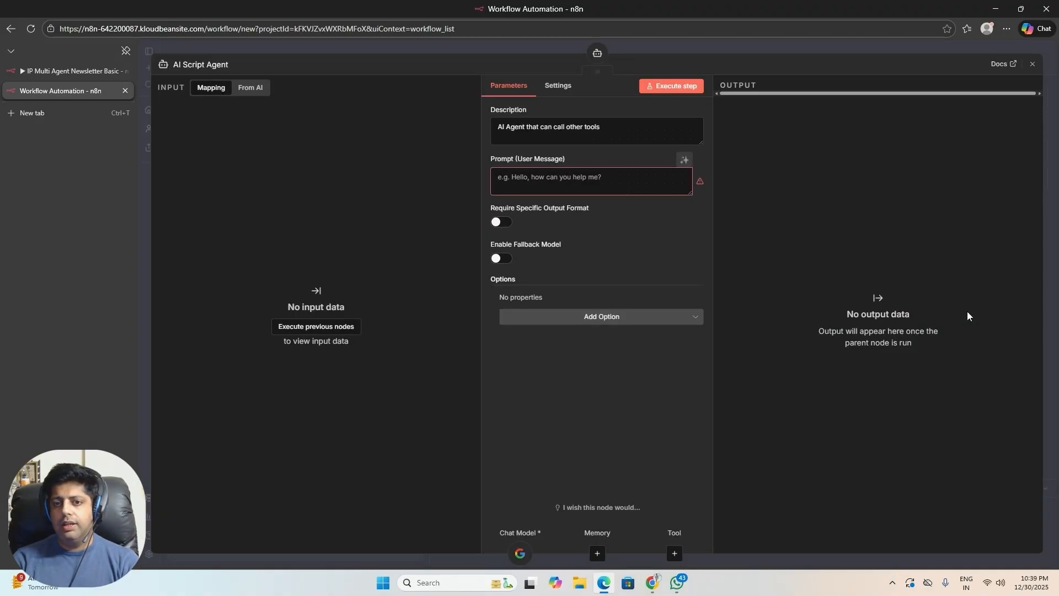
pyautogui.click(683, 160)
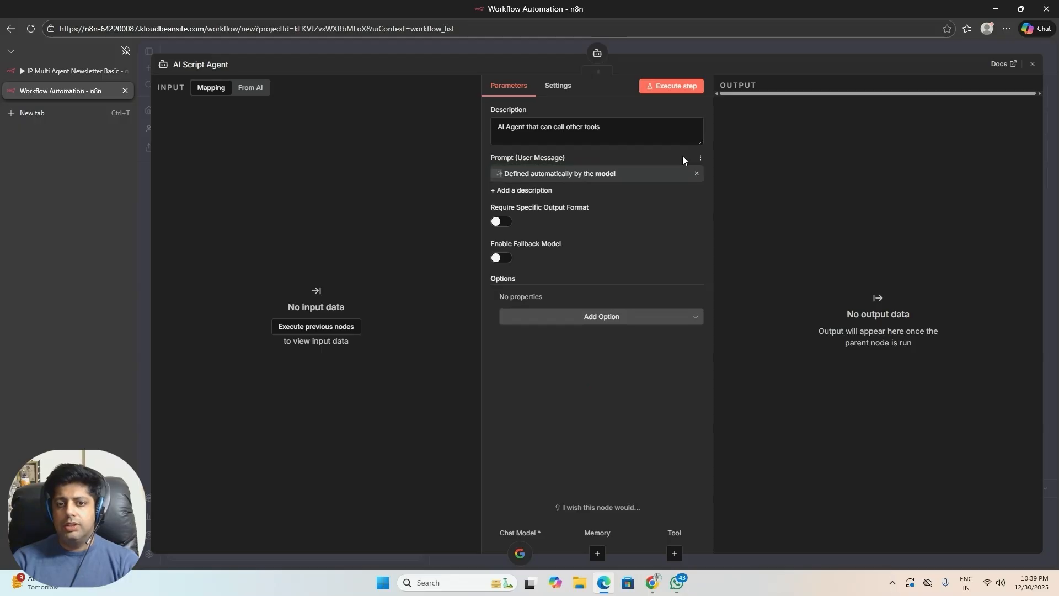
pyautogui.click(577, 320)
pyautogui.click(538, 345)
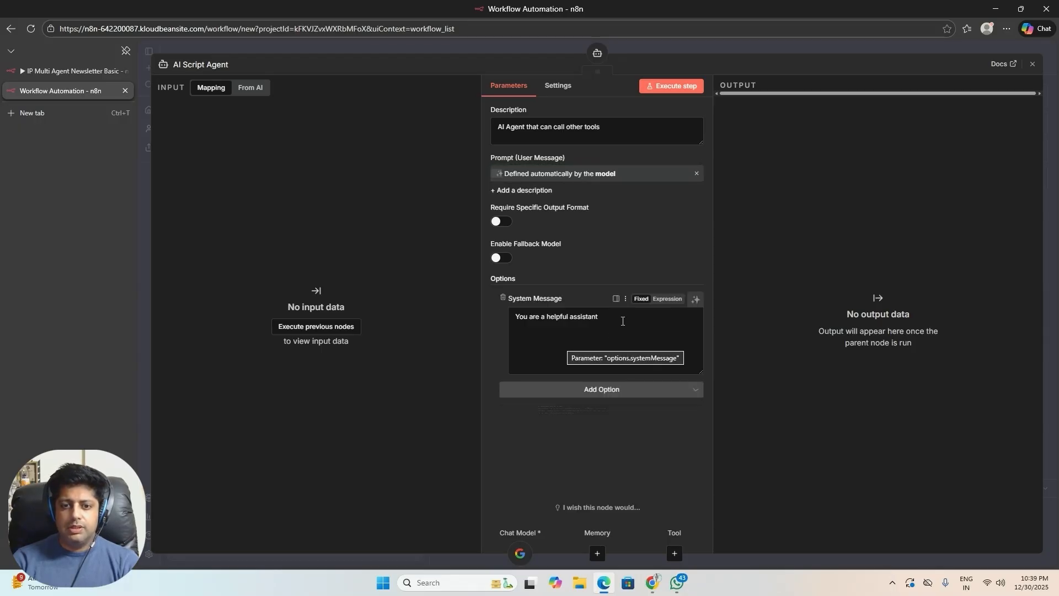
pyautogui.moveTo(622, 321); pyautogui.dragTo(510, 321)
pyautogui.press('BackSpace')
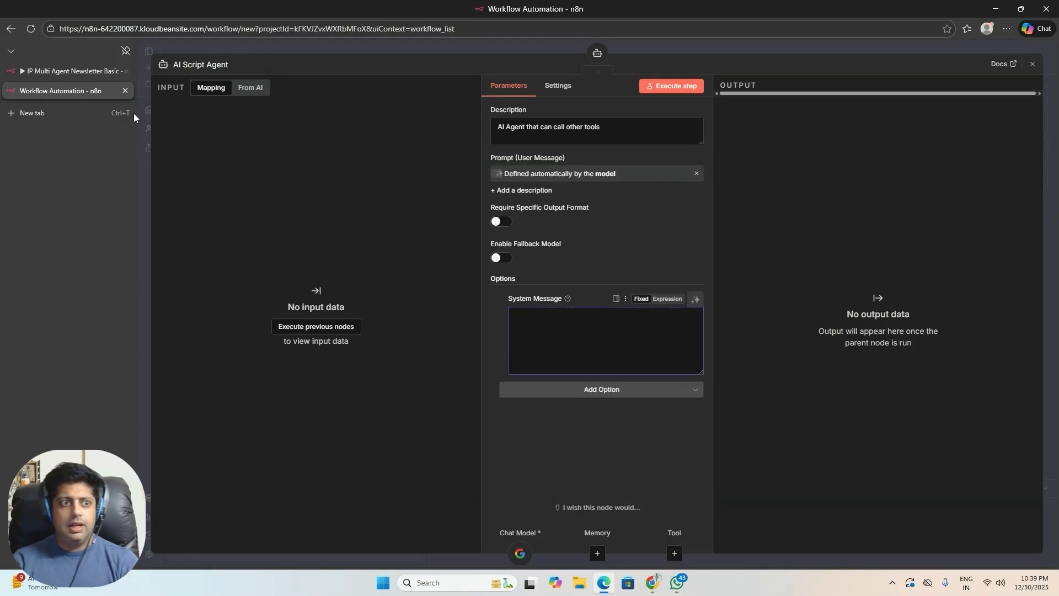
# Copy the reference AI Create Script's system message, asking for a 250–400 word newsletter draft with intro, main insight and closing, into AI Script Agent
pyautogui.click(89, 75)
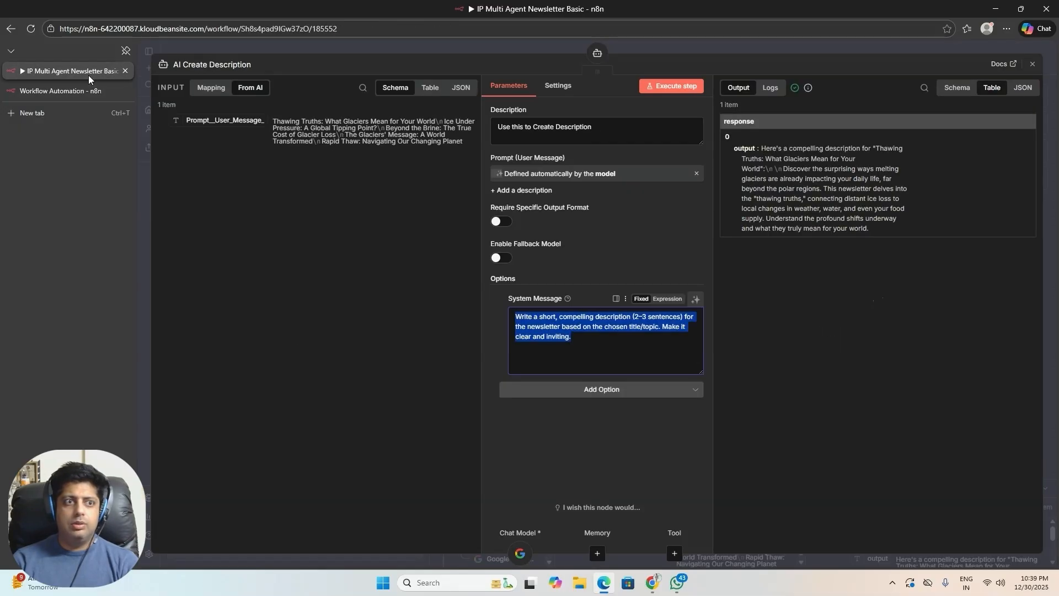
pyautogui.click(1032, 64)
pyautogui.doubleClick(911, 300)
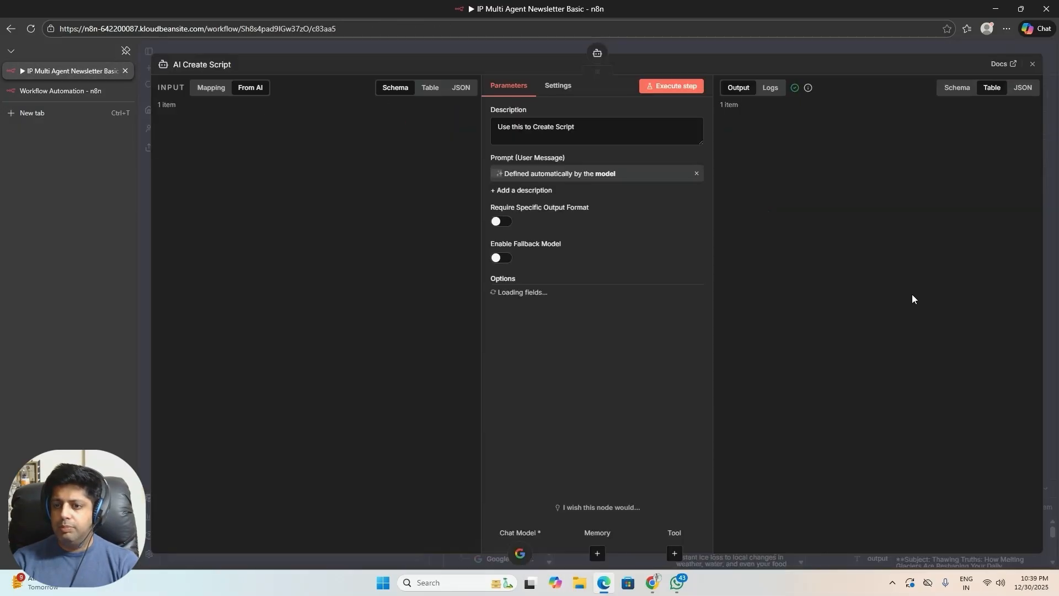
pyautogui.moveTo(626, 348); pyautogui.dragTo(491, 320)
pyautogui.hotkey('ctrl', 'c')
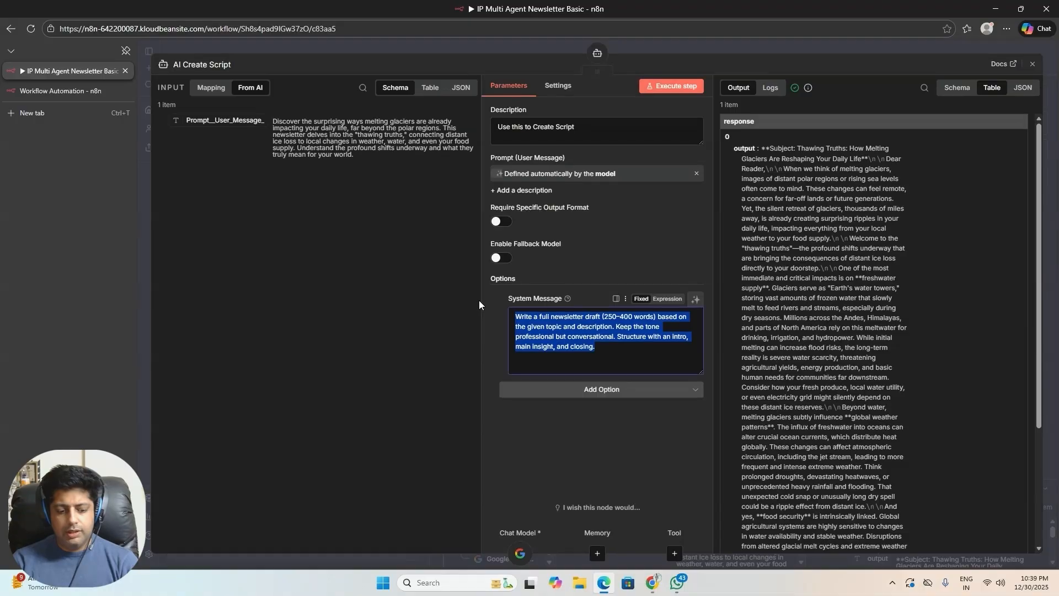
pyautogui.click(86, 91)
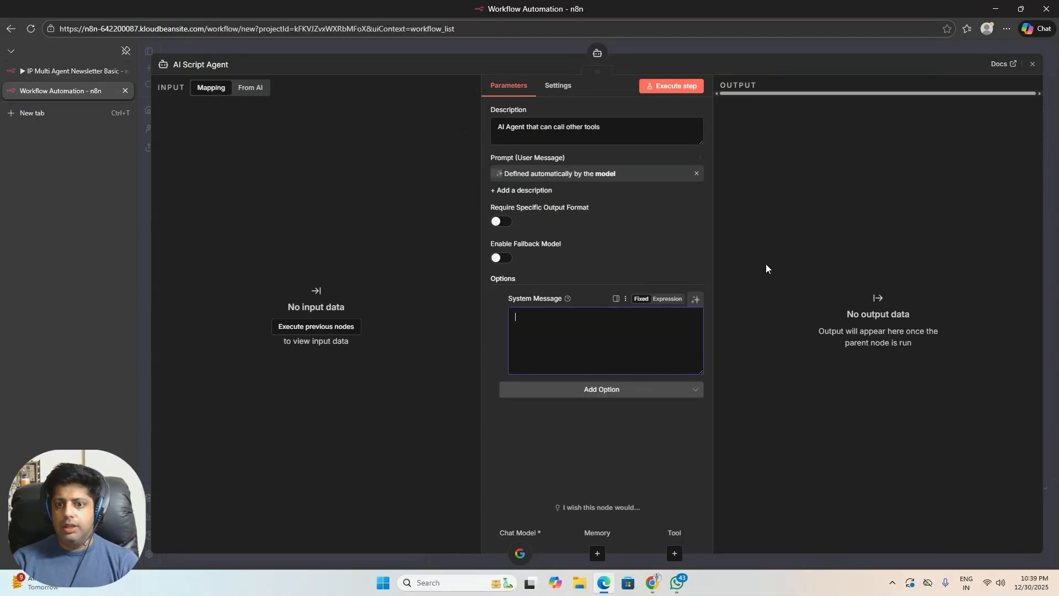
pyautogui.hotkey('ctrl', 'v')
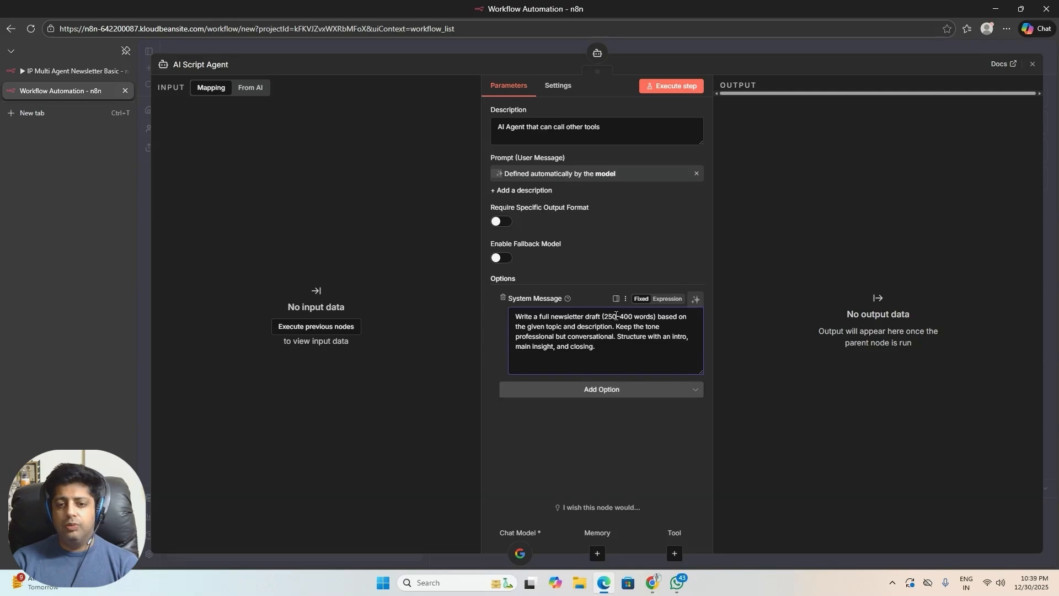
pyautogui.moveTo(655, 317); pyautogui.dragTo(610, 316)
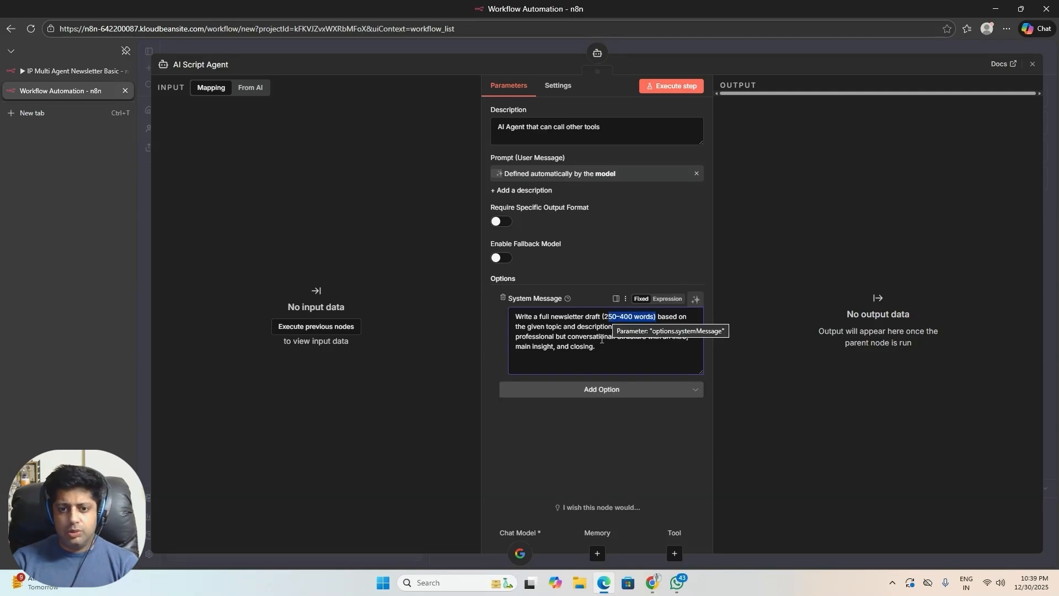
pyautogui.click(601, 339)
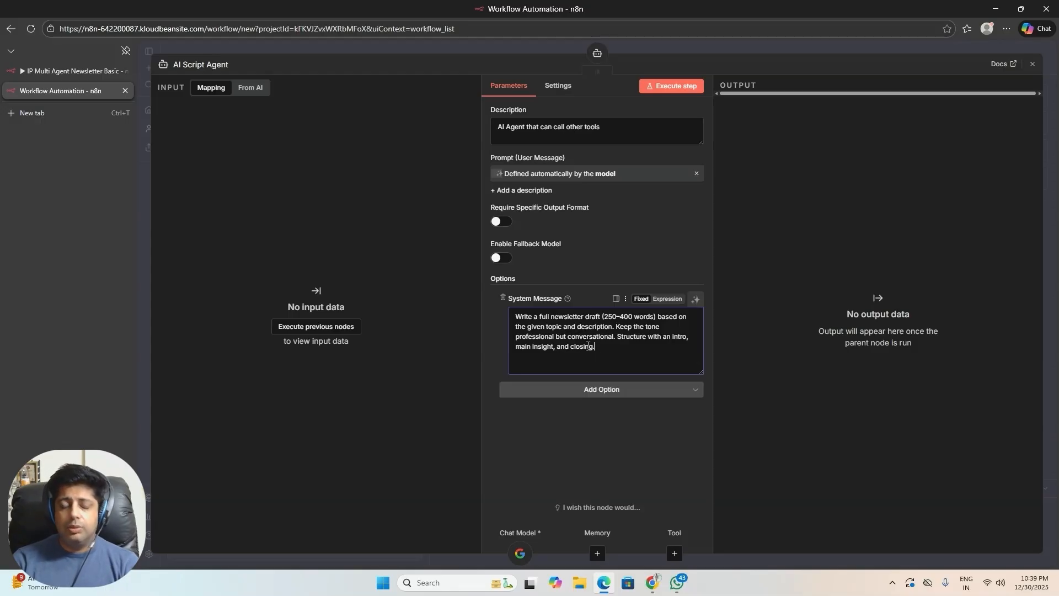
pyautogui.click(1032, 64)
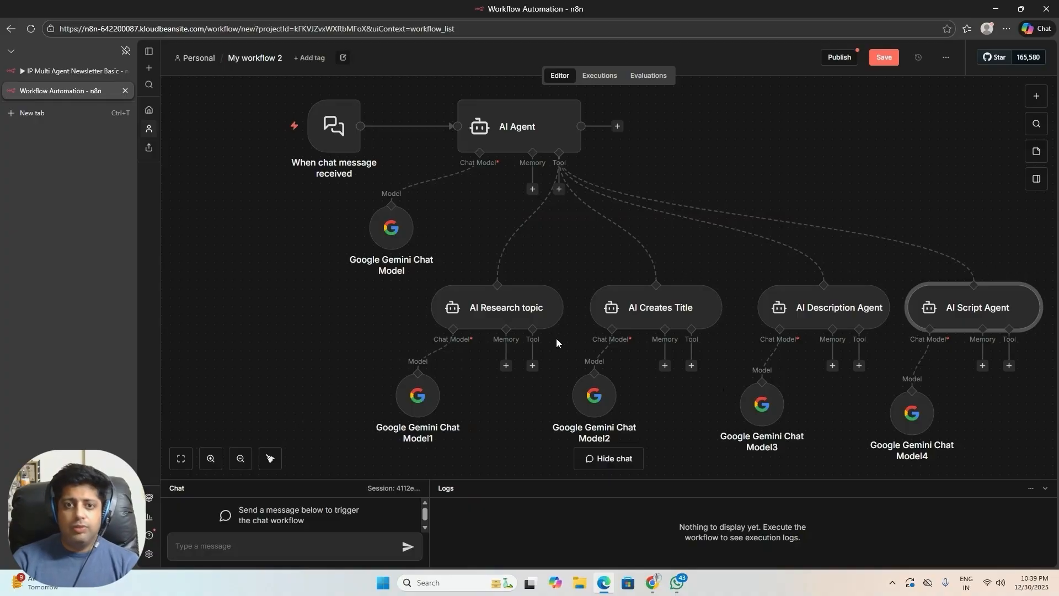
# Save the workflow and publish it with the suggested version name, dismissing the publication notice and production checklist
pyautogui.click(883, 57)
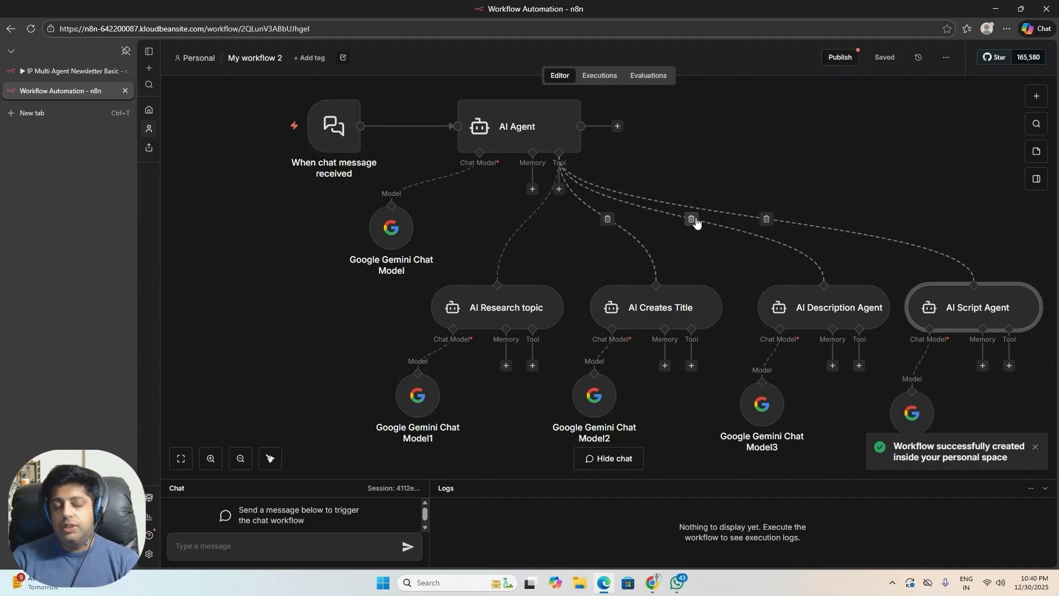
pyautogui.click(832, 64)
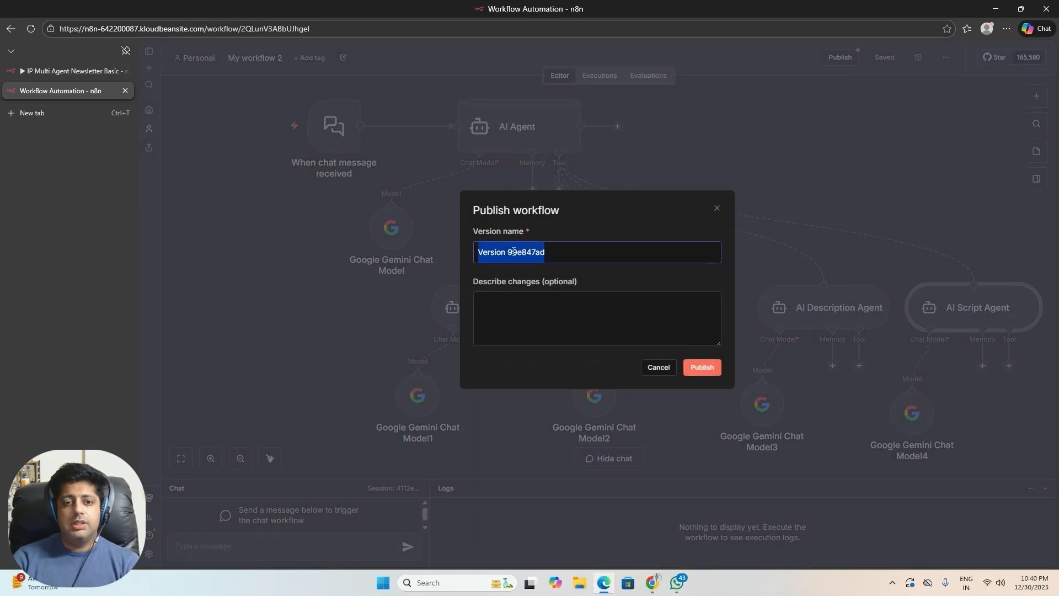
pyautogui.click(709, 368)
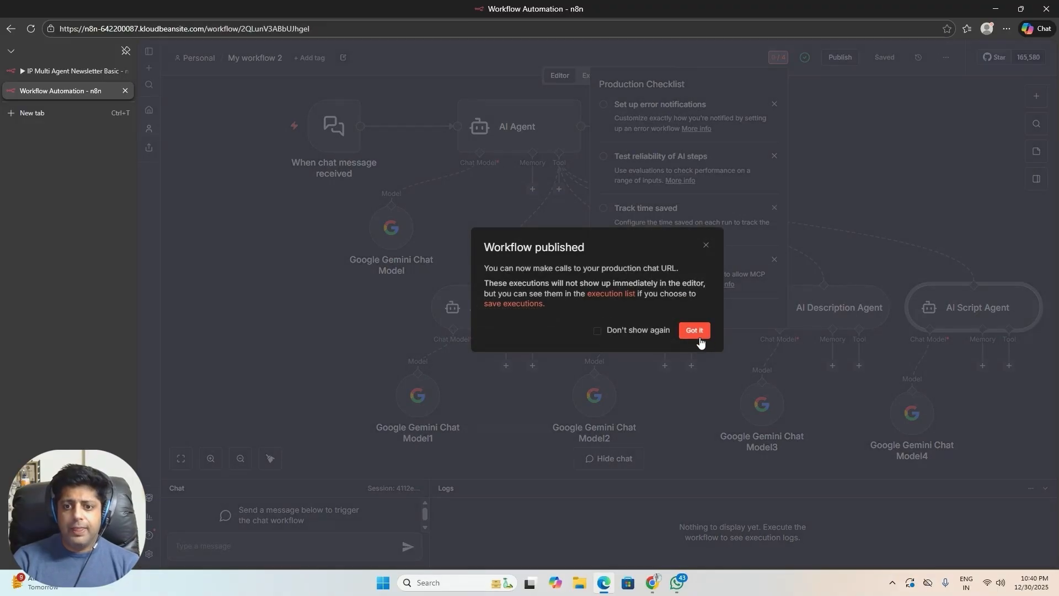
pyautogui.click(700, 329)
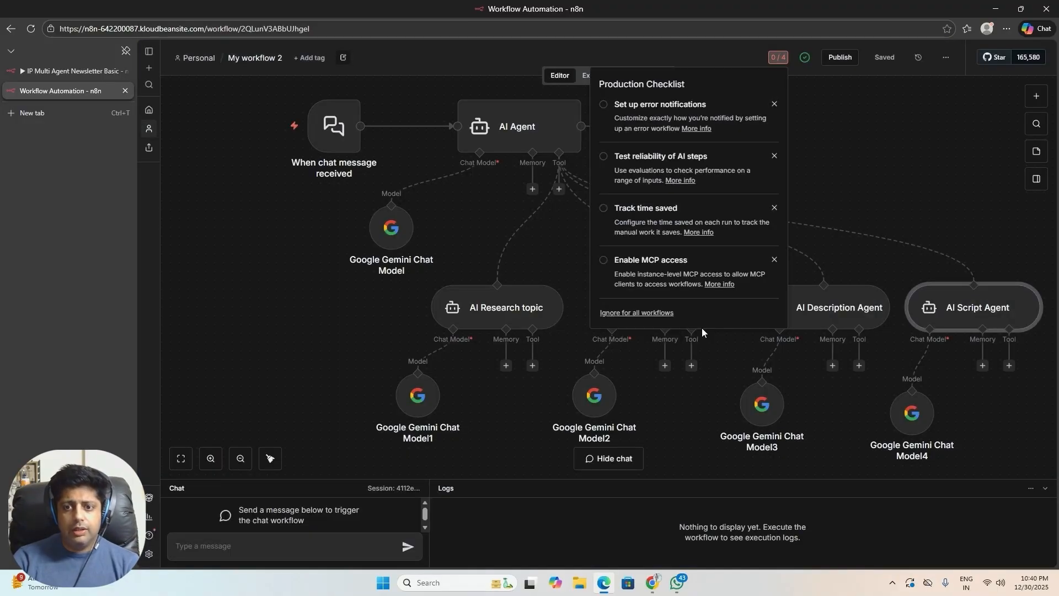
pyautogui.click(811, 156)
# Make the chat of the When chat message received trigger publicly available and replace the assistant's name in its initial message
pyautogui.doubleClick(336, 124)
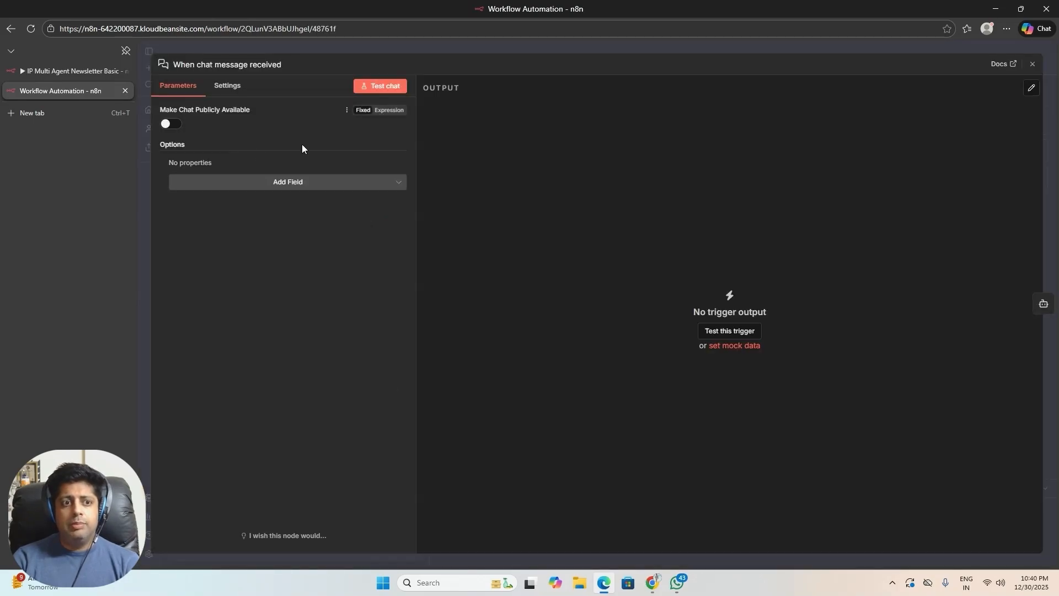
pyautogui.click(171, 124)
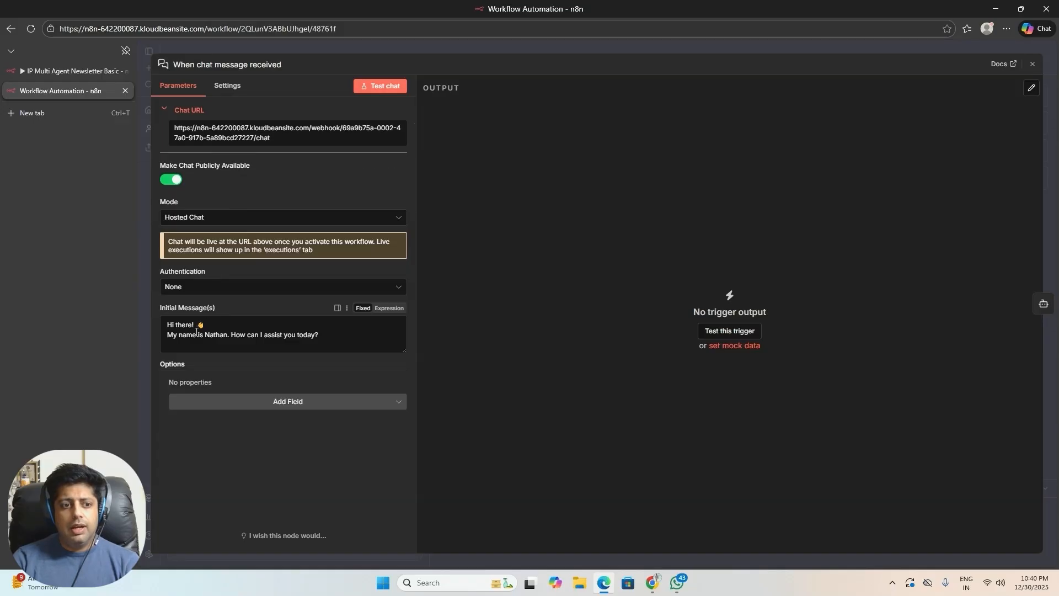
pyautogui.click(229, 335)
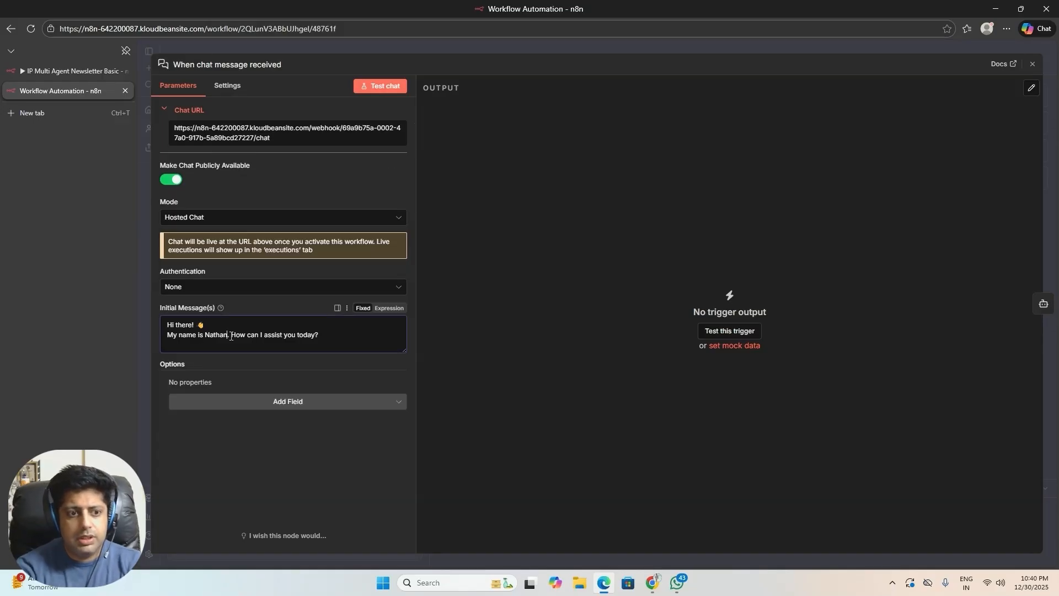
pyautogui.press('BackSpace')
pyautogui.press('BackSpace')
pyautogui.press('BackSpace')
pyautogui.press('BackSpace')
pyautogui.press('BackSpace')
pyautogui.press('BackSpace')
pyautogui.write('Amit')
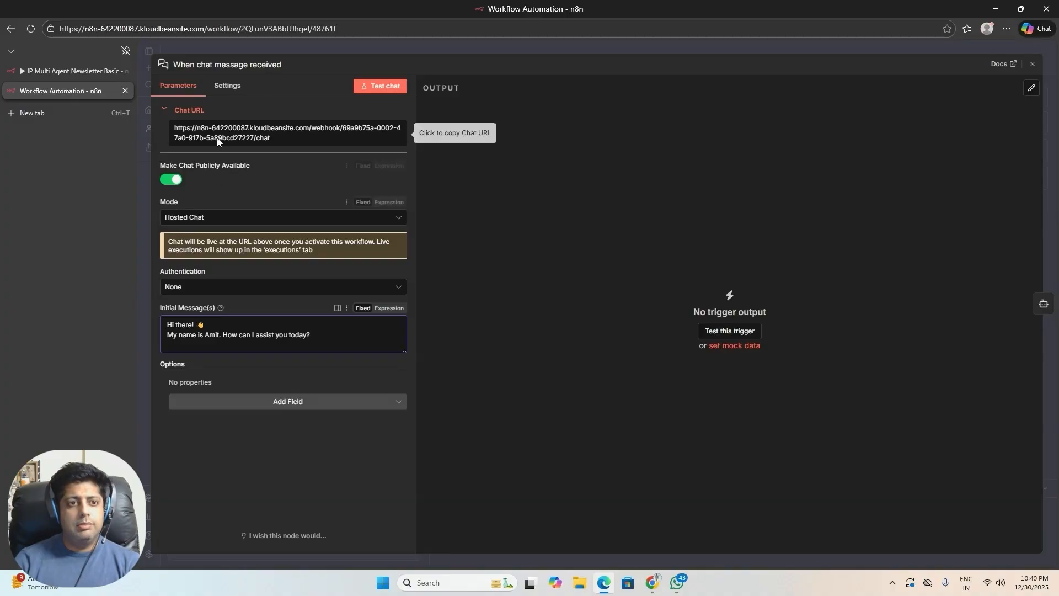
# Copy the chat trigger's public Chat URL and save the workflow
pyautogui.click(258, 141)
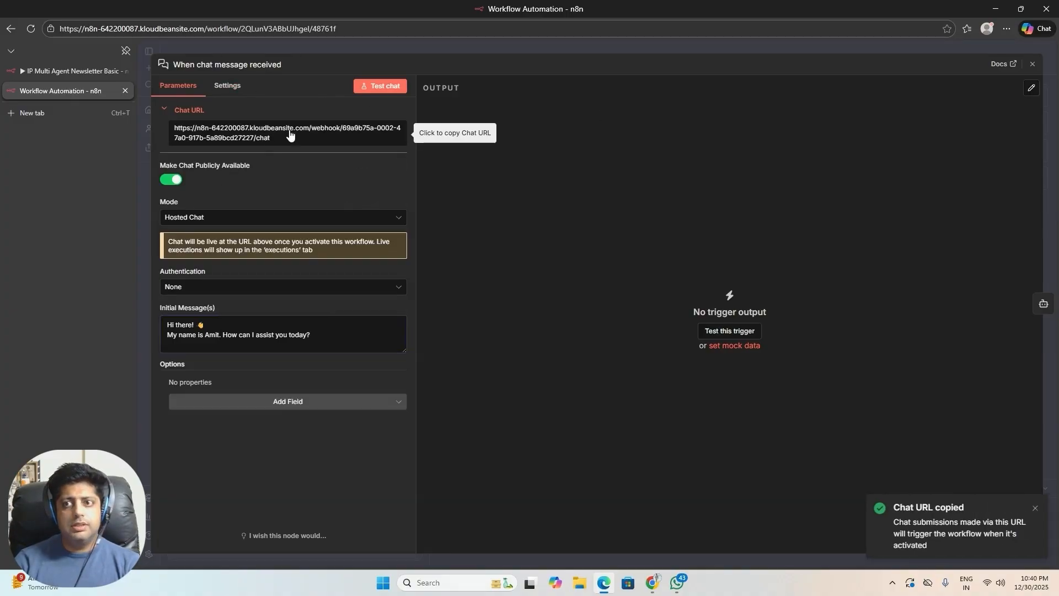
pyautogui.click(1033, 65)
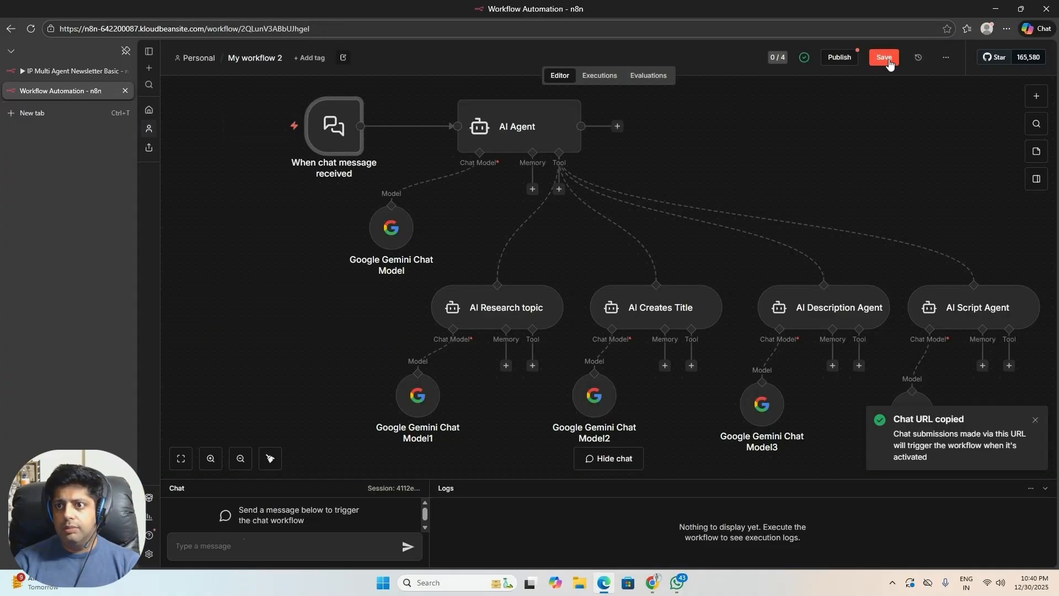
pyautogui.click(882, 58)
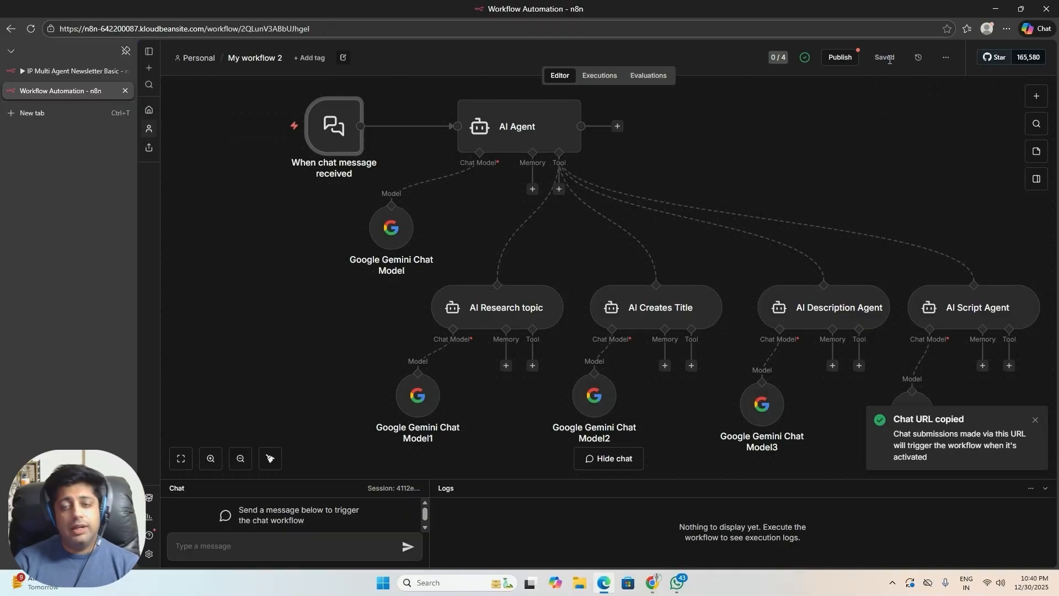
# Try to open the copied Chat URL in a new browser tab and reload the page
pyautogui.click(72, 117)
pyautogui.click(406, 28)
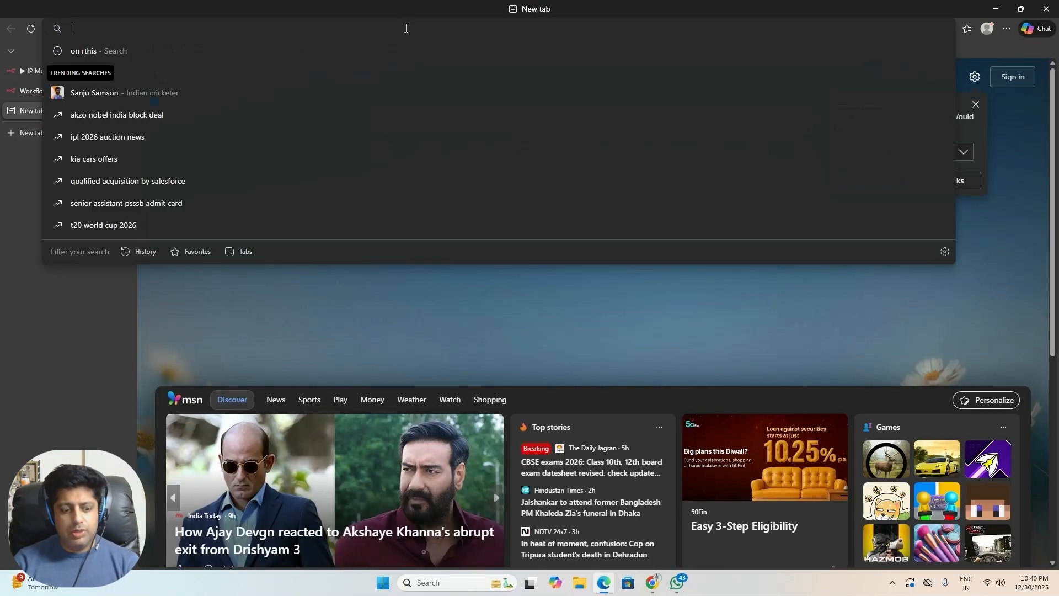
pyautogui.hotkey('ctrl', 'v')
pyautogui.press('Return')
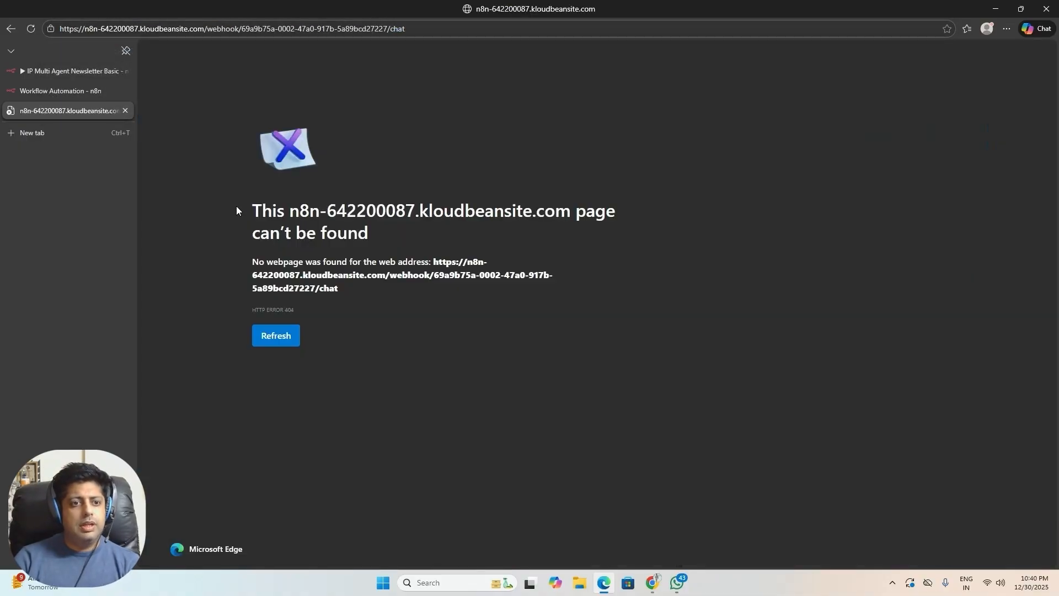
pyautogui.click(276, 335)
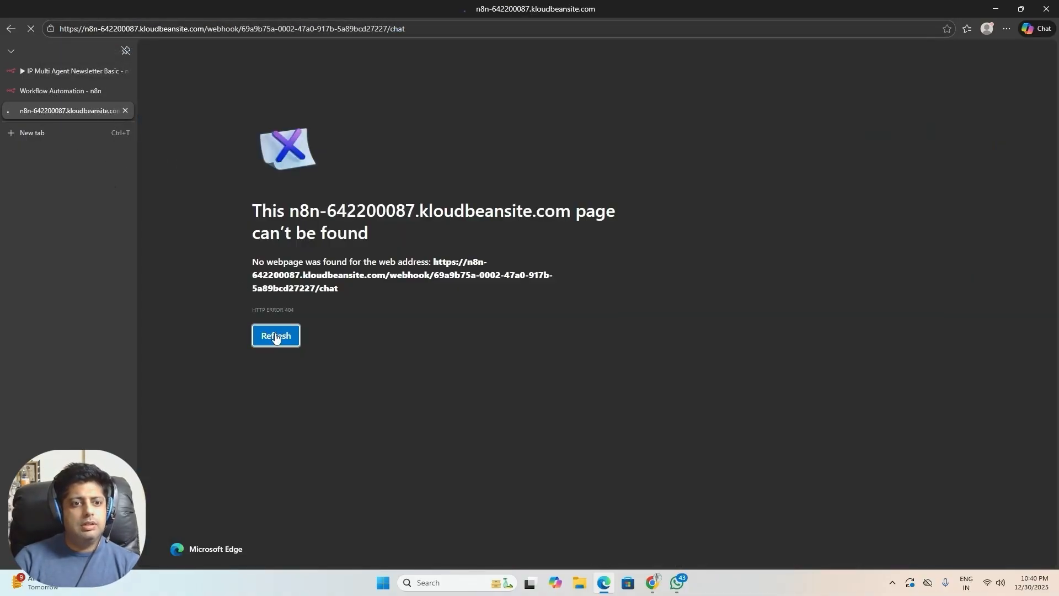
# Copy the Chat URL of the When chat message received trigger in My workflow 2 and publish the workflow's latest changes
pyautogui.click(66, 92)
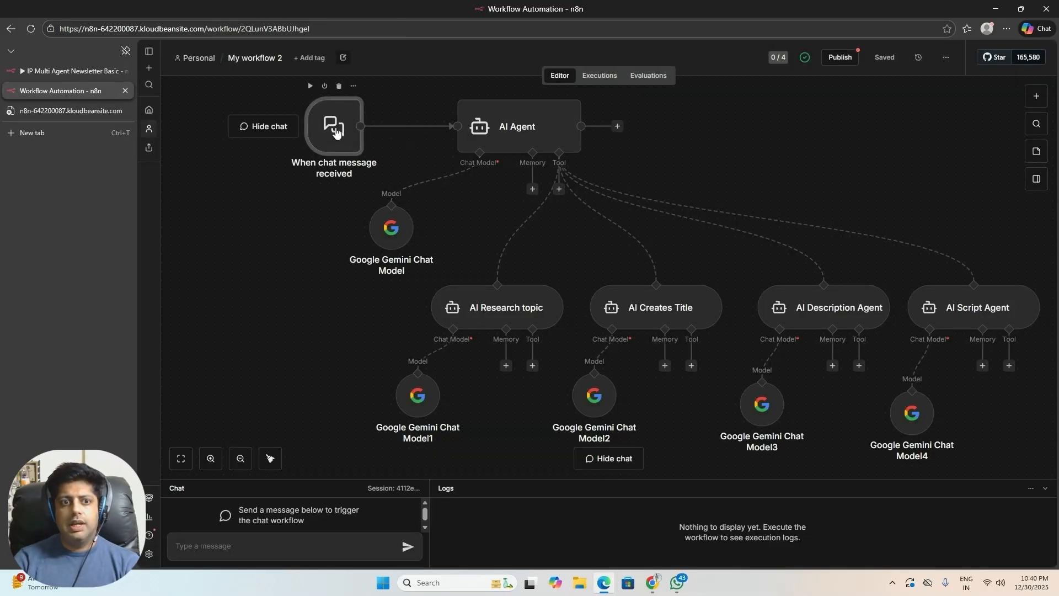
pyautogui.doubleClick(336, 131)
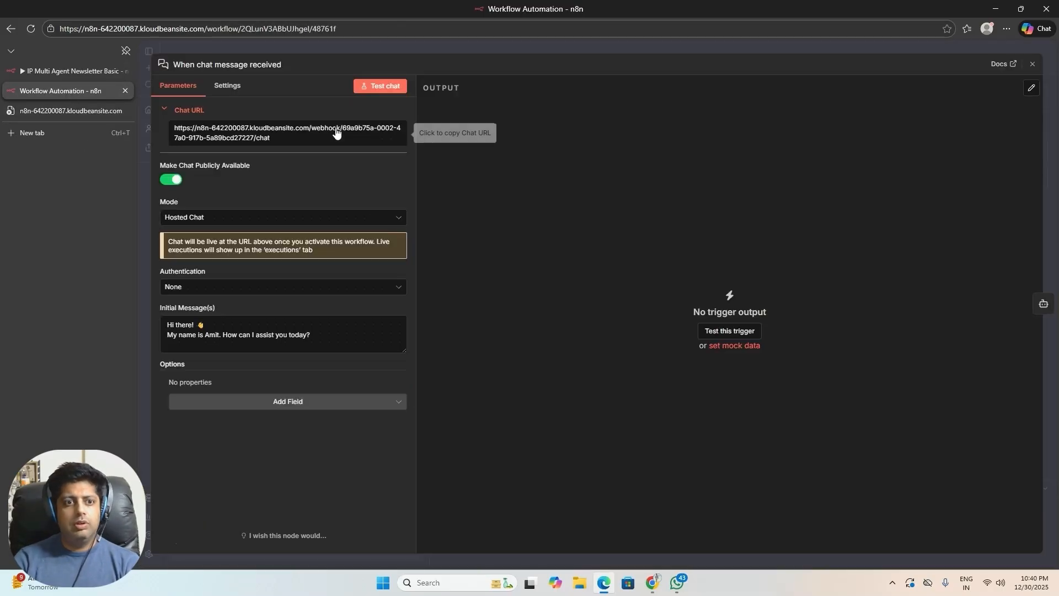
pyautogui.click(250, 142)
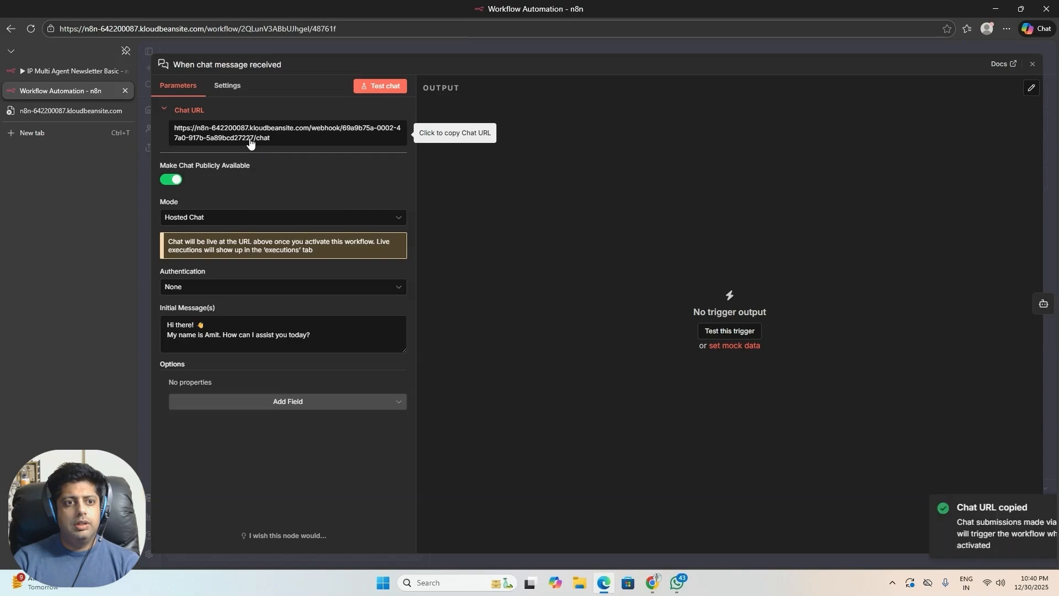
pyautogui.click(1033, 65)
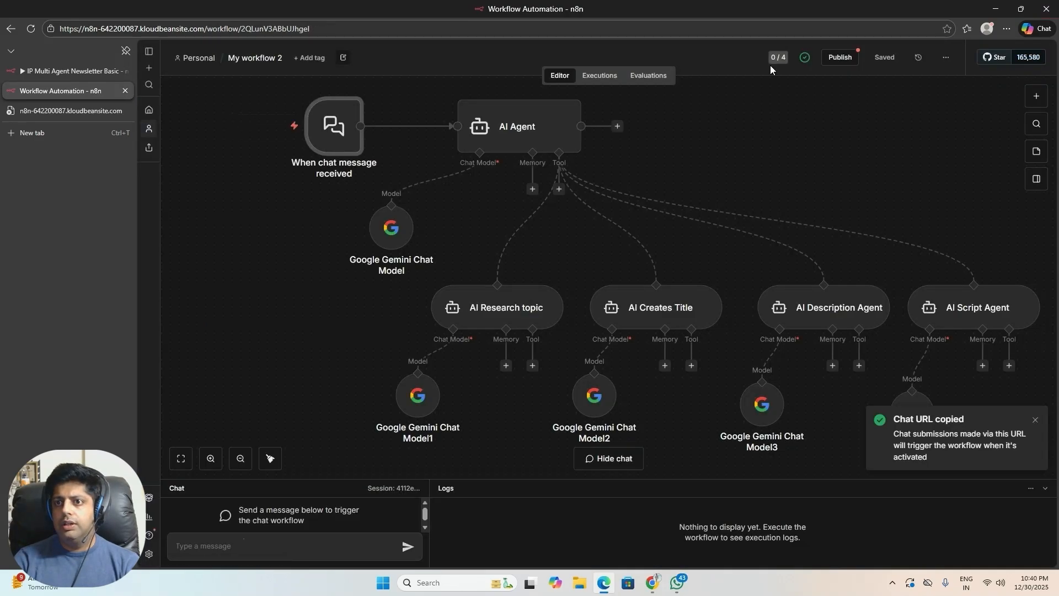
pyautogui.click(852, 57)
pyautogui.click(703, 368)
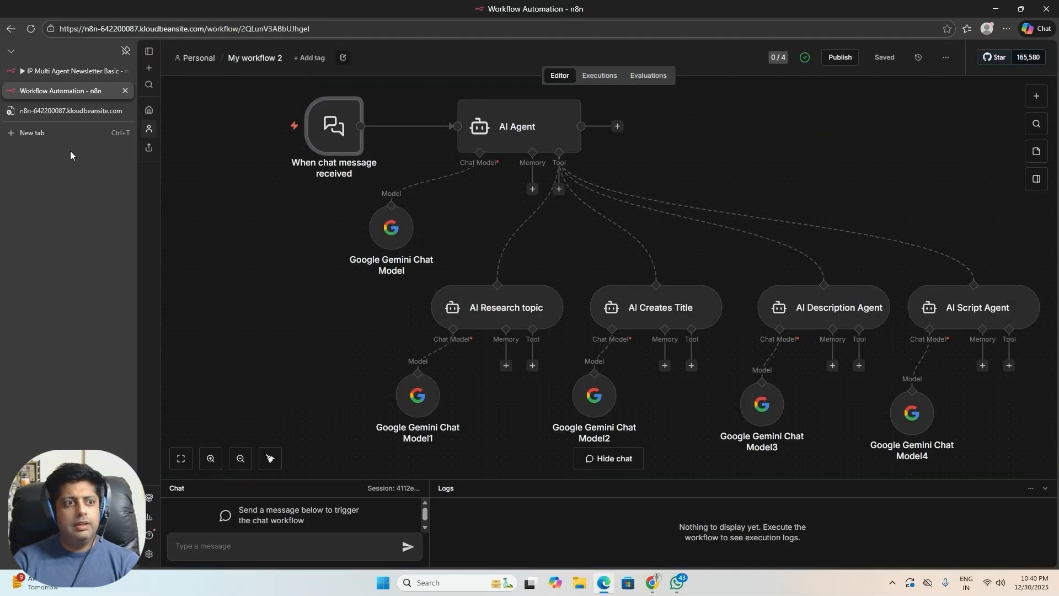
# Load the copied public Chat URL in the browser tab that holds the failed chat page
pyautogui.click(63, 108)
pyautogui.click(302, 30)
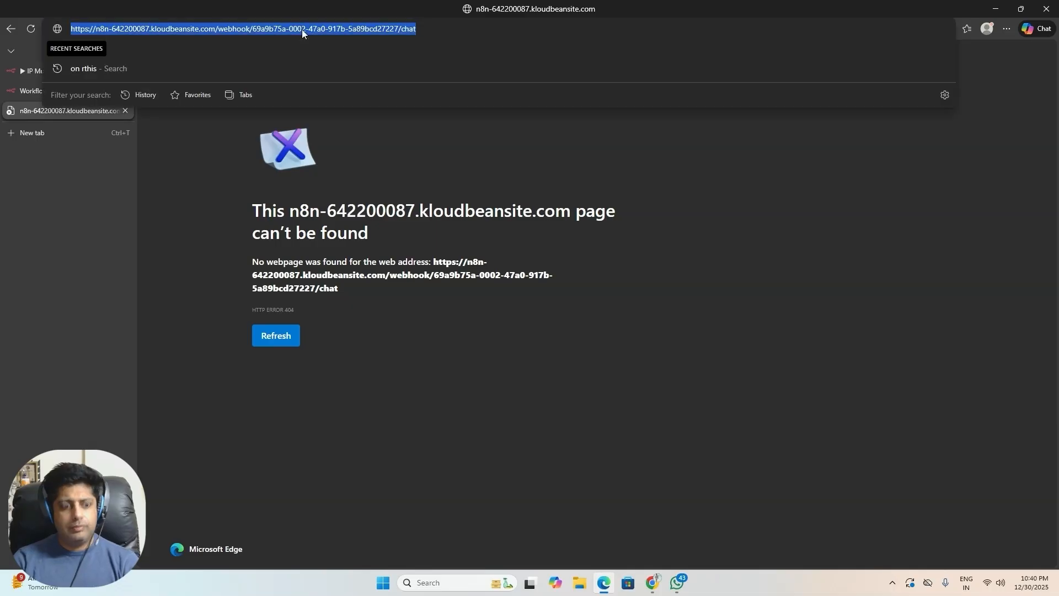
pyautogui.hotkey('ctrl', 'v')
pyautogui.press('Return')
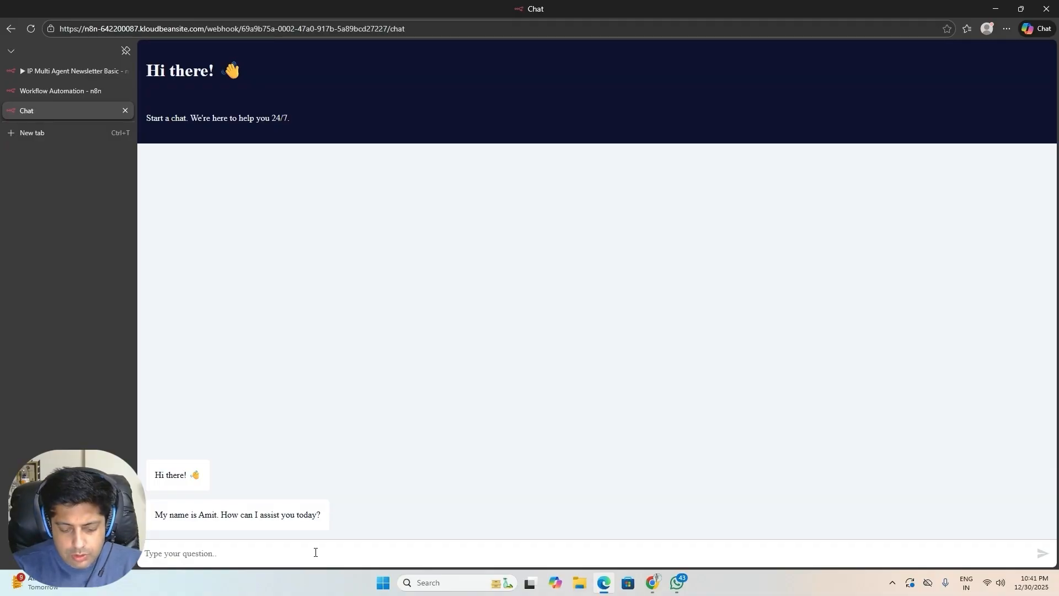
# Ask "How to conserve Forest ?" in the hosted chat and check the workflow canvas before returning to the reply
pyautogui.write('How to')
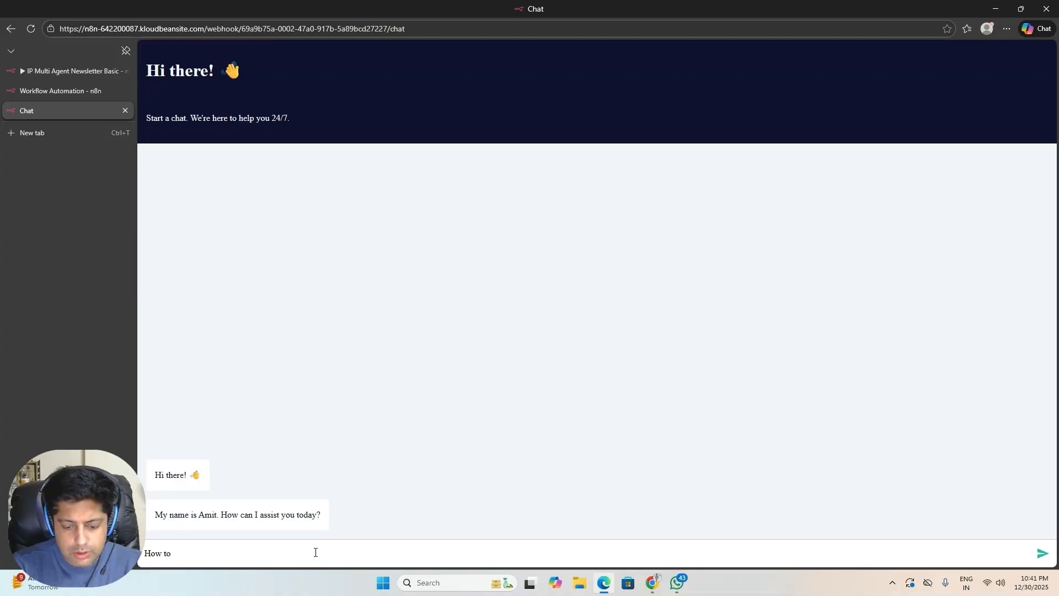
pyautogui.write(' conserve')
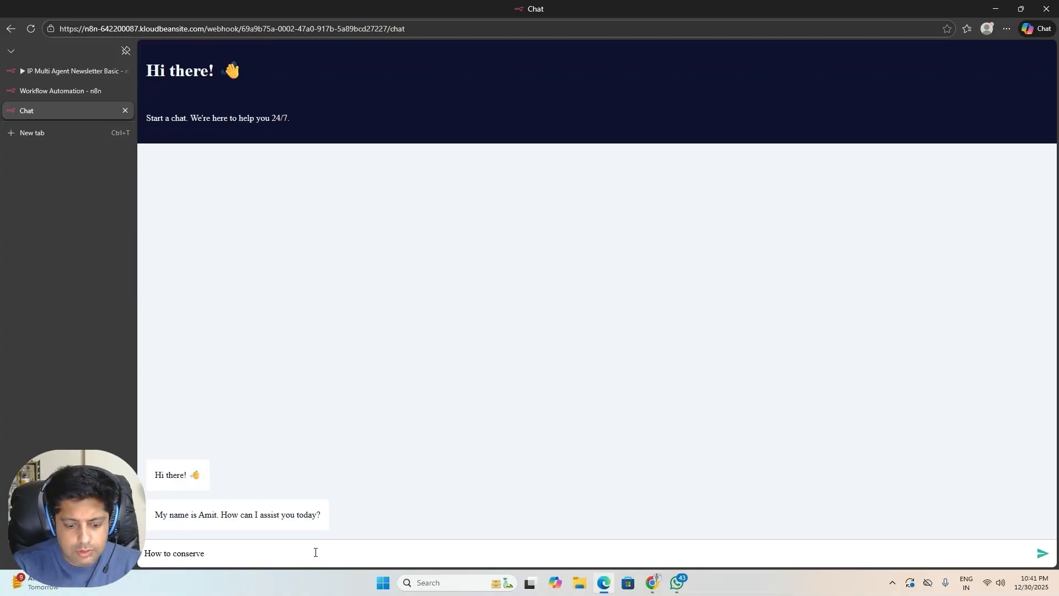
pyautogui.write(' Forest')
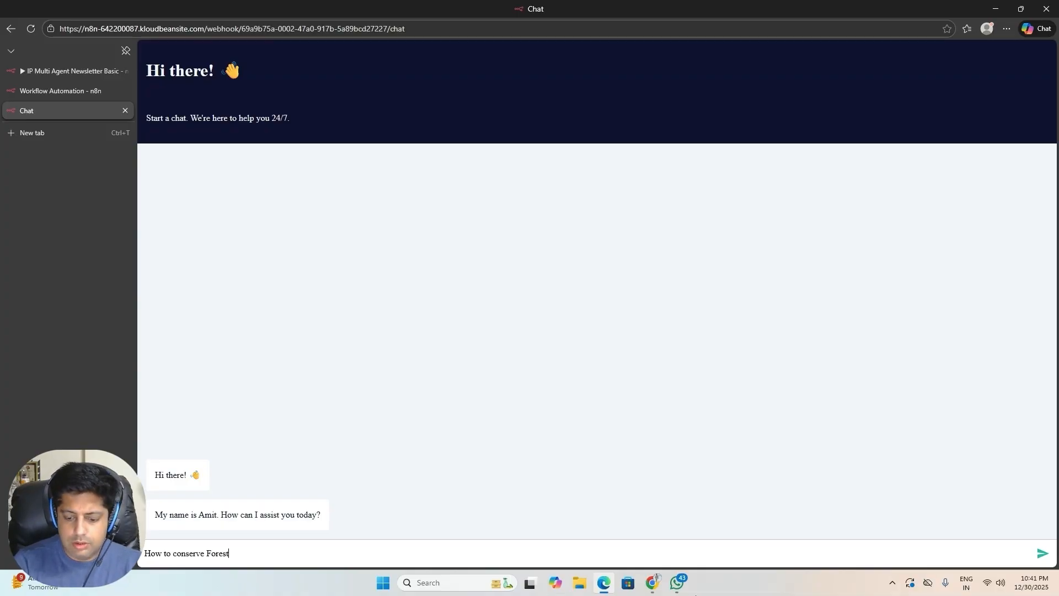
pyautogui.write(' ?')
pyautogui.press('Return')
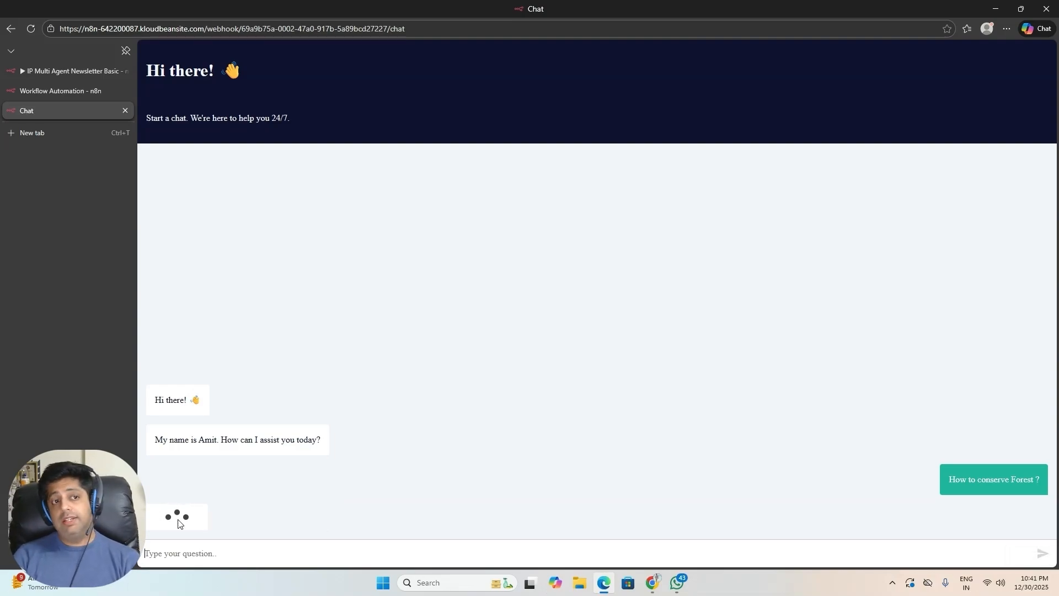
pyautogui.click(71, 89)
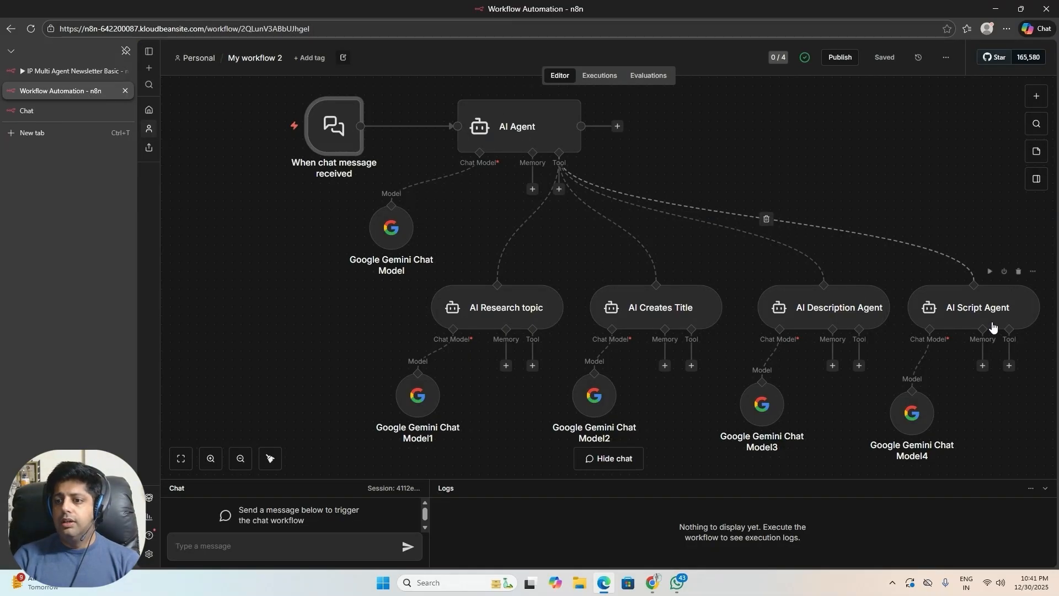
pyautogui.click(59, 110)
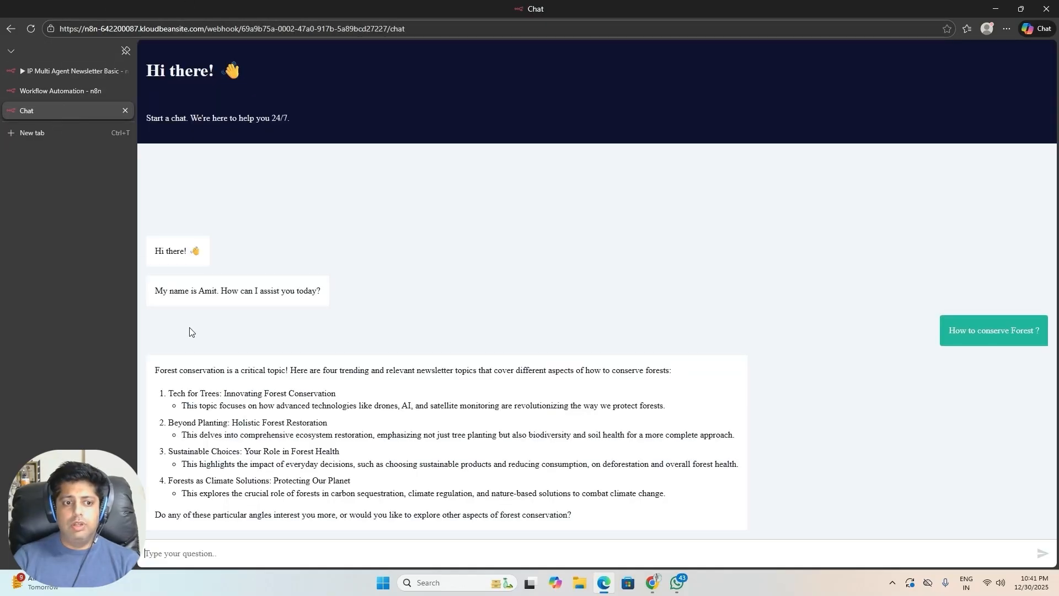
# Reply "take point no. 1" in the hosted chat
pyautogui.click(359, 551)
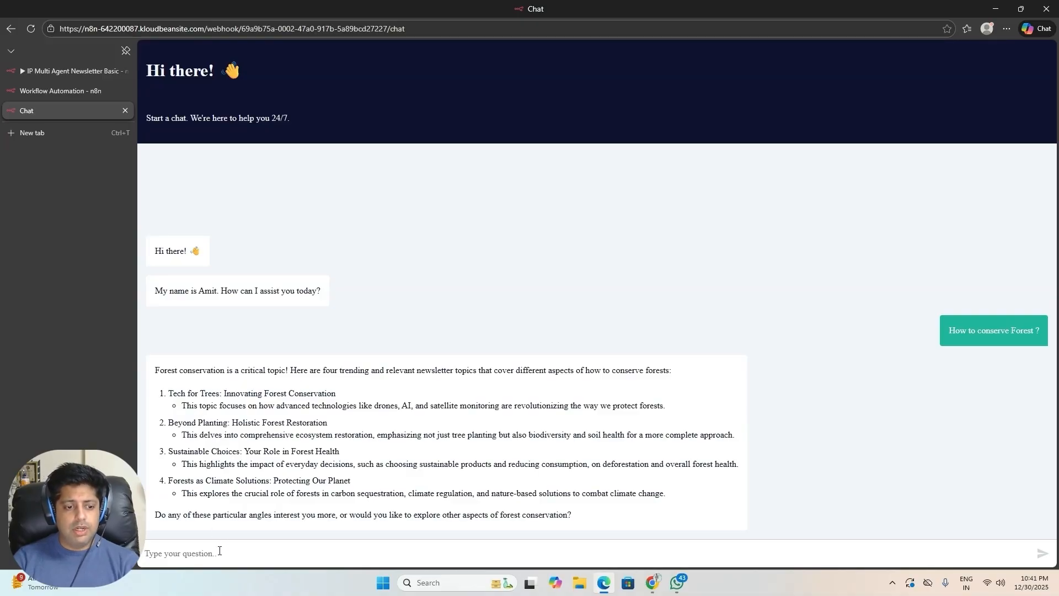
pyautogui.write('t')
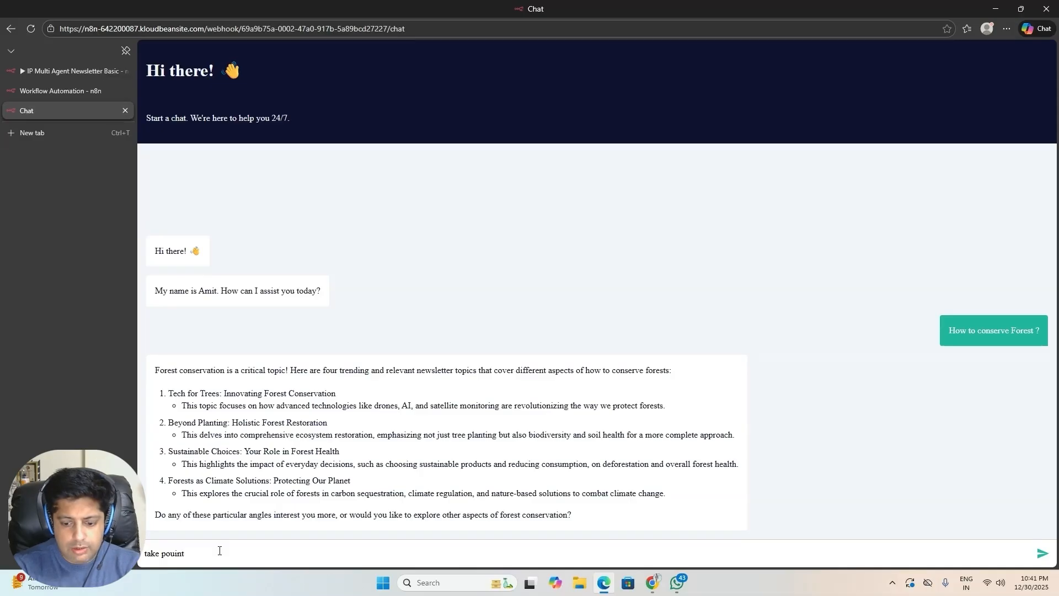
pyautogui.write('ake point n')
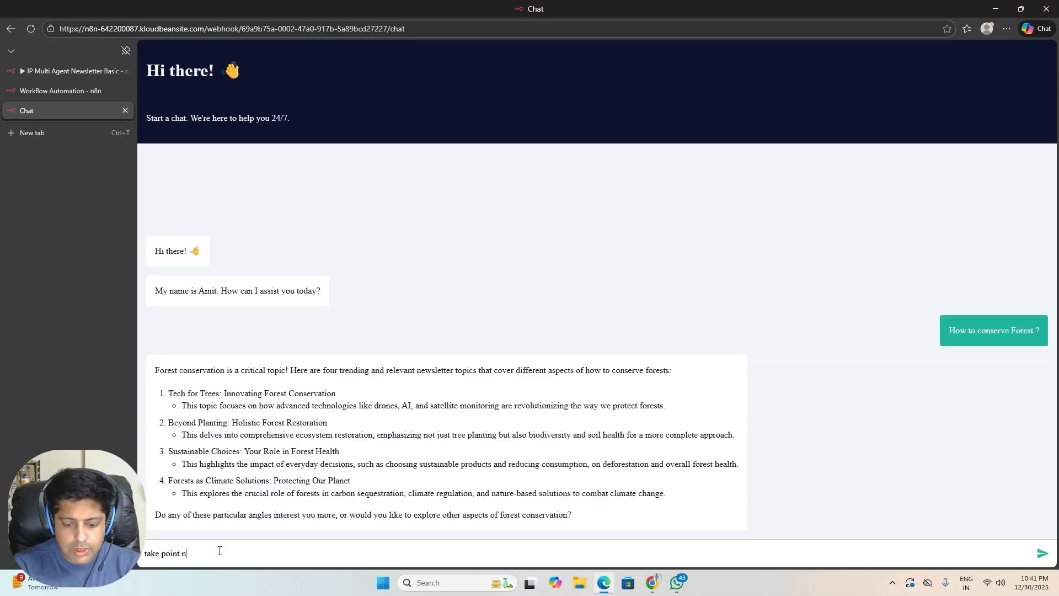
pyautogui.write('o. 1')
pyautogui.press('Return')
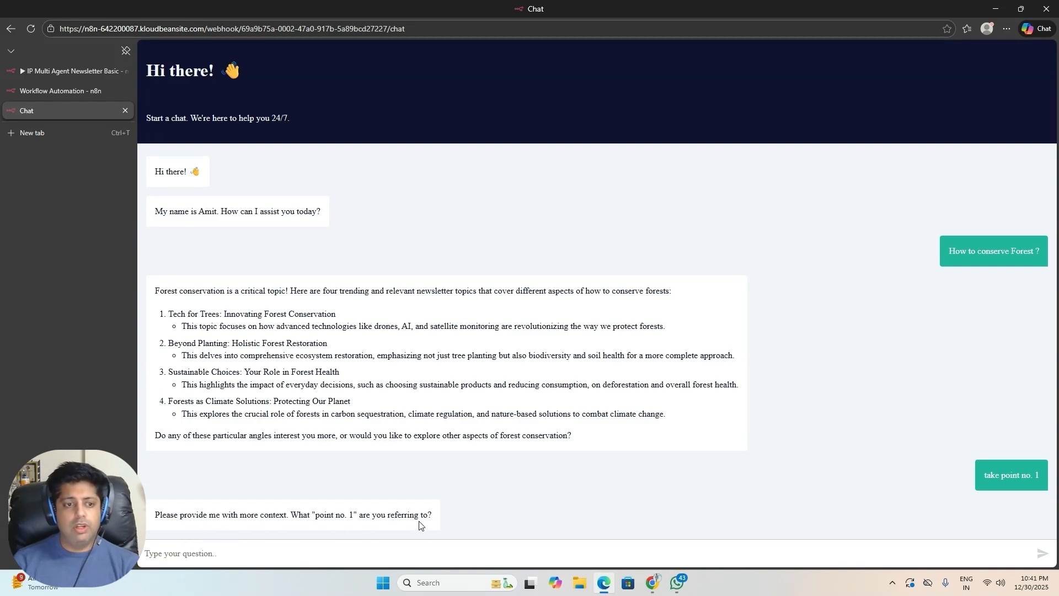
# Copy the suggested topic "Tech for Trees: Innovating Forest Conservation" with its description and send it as a chat message
pyautogui.moveTo(160, 316); pyautogui.dragTo(616, 348)
pyautogui.hotkey('ctrl', 'c')
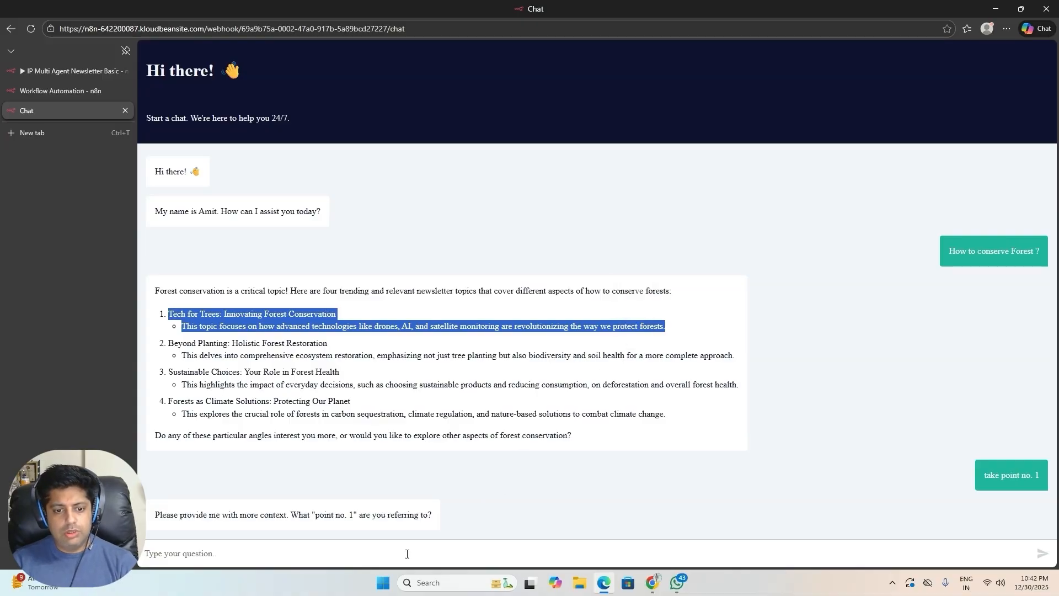
pyautogui.click(402, 561)
pyautogui.hotkey('ctrl', 'v')
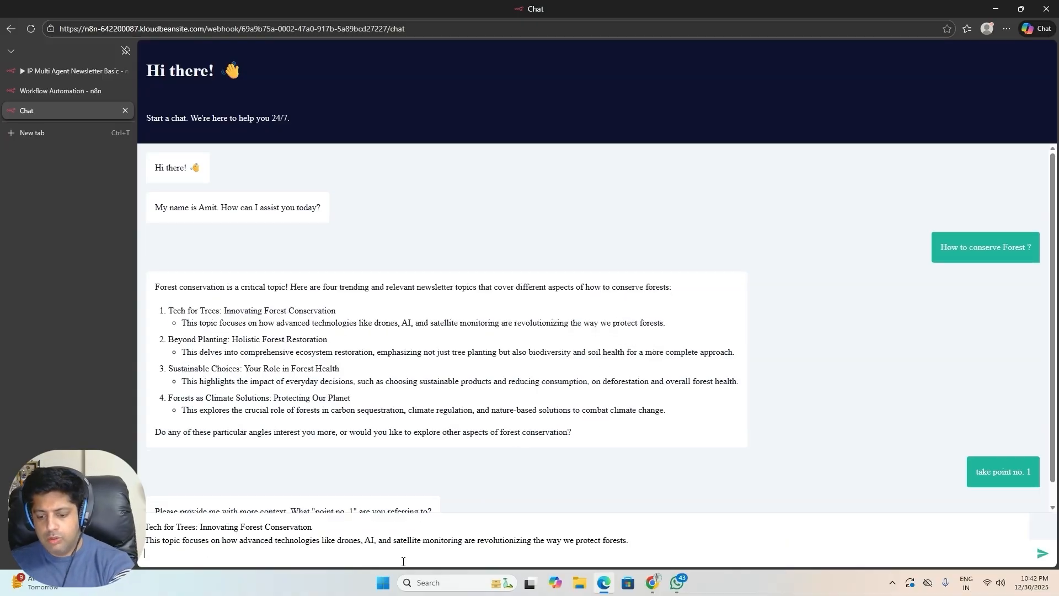
pyautogui.press('Return')
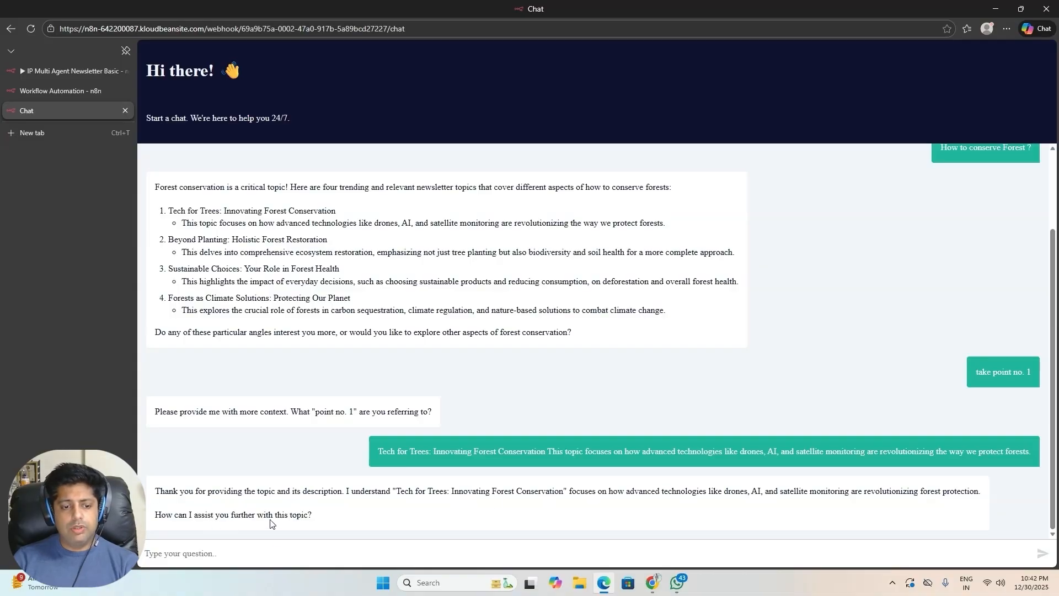
# Send the request "make a newsletter on this" in the hosted chat
pyautogui.write('make ')
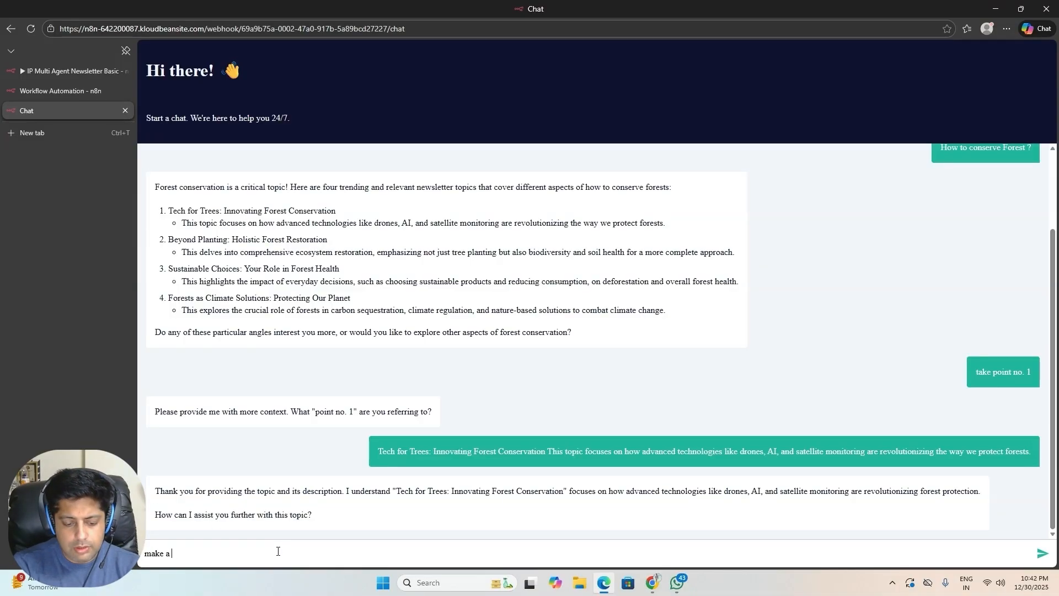
pyautogui.write('a newsletter ')
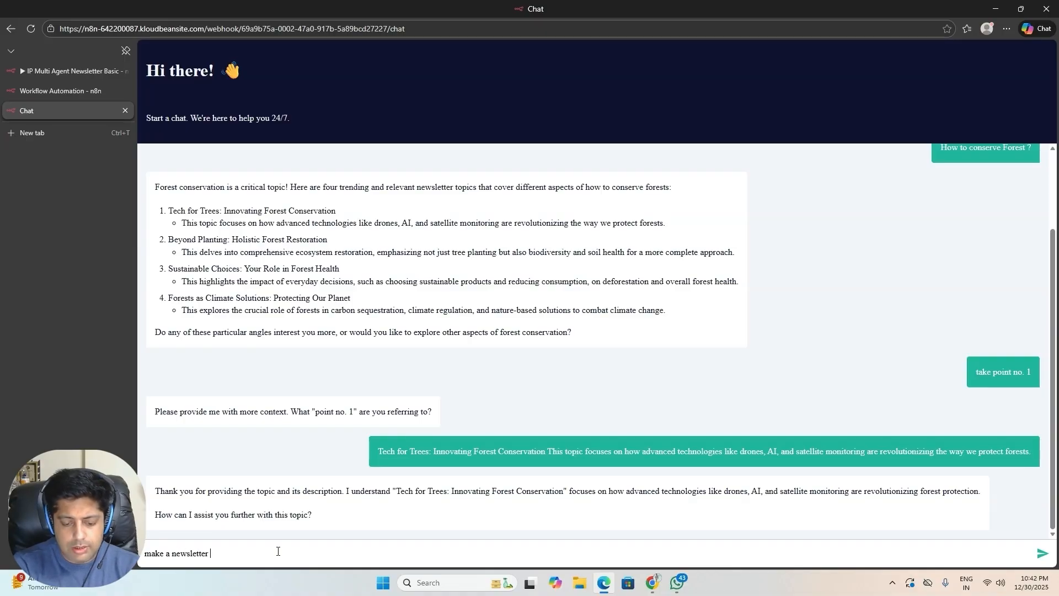
pyautogui.write('on this')
pyautogui.press('Return')
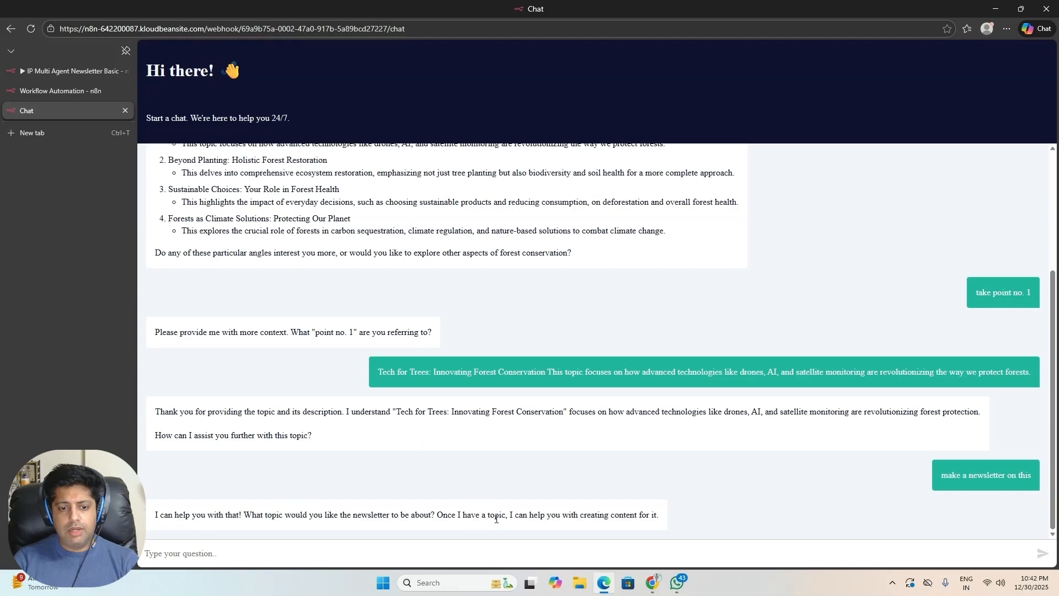
# Answer the chat's topic question with "conservation of forest"
pyautogui.click(392, 549)
pyautogui.write('conser')
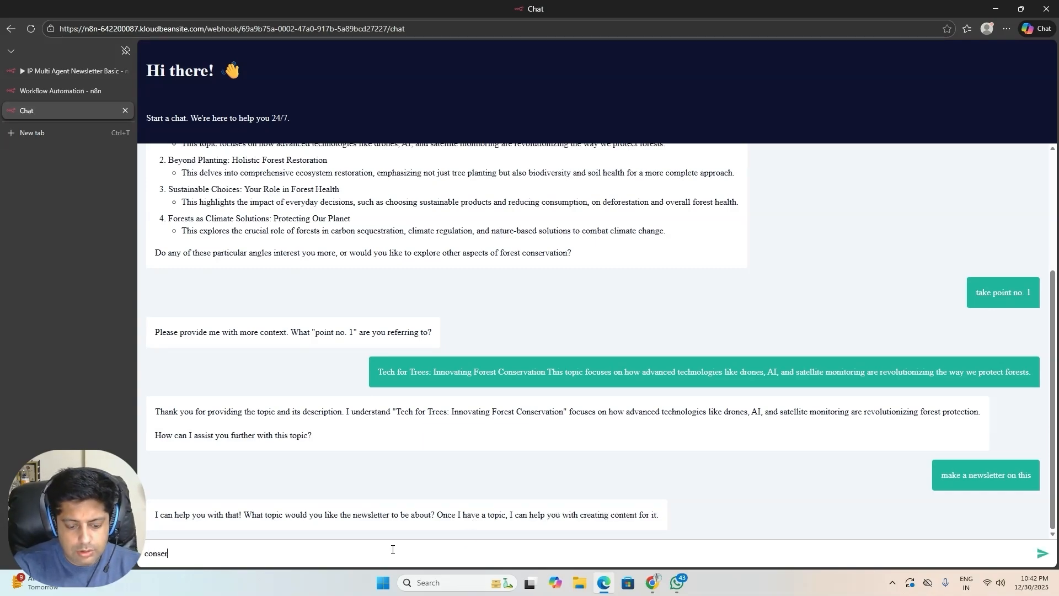
pyautogui.write('vation of forest')
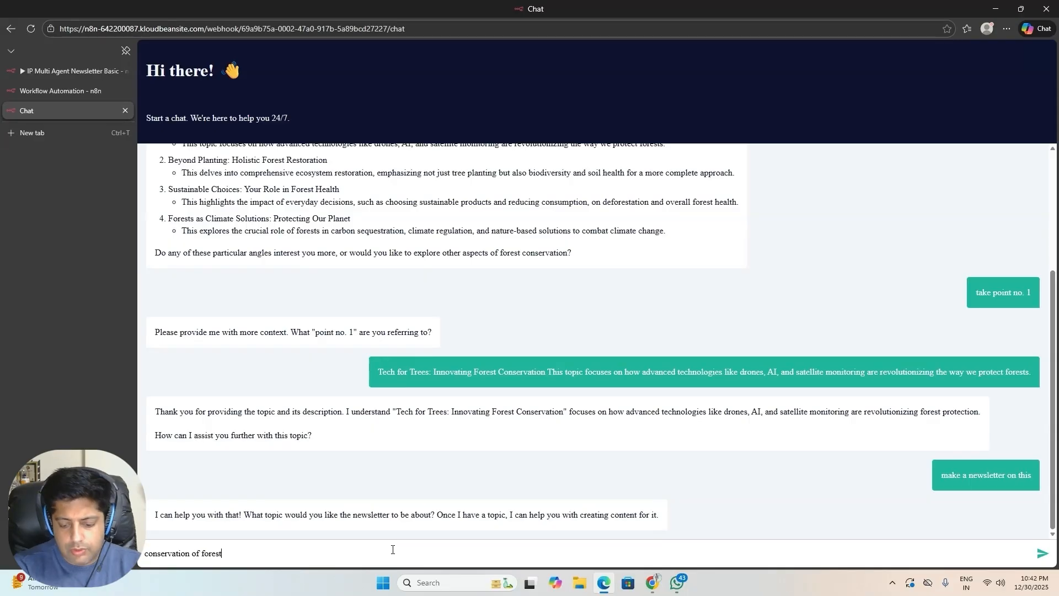
pyautogui.press('Return')
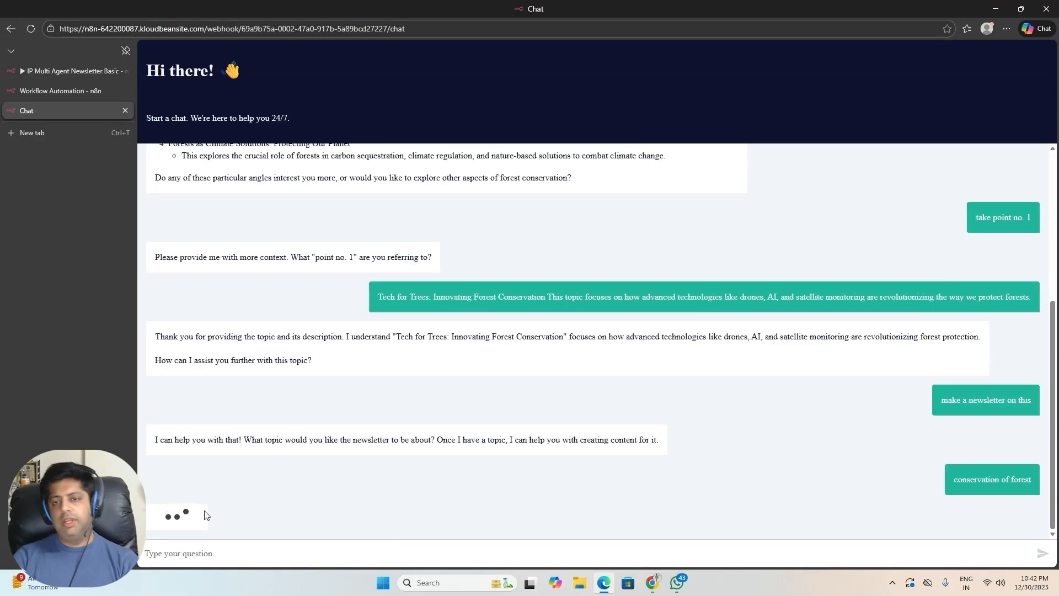
# In the IP Multi Agent Newsletter Basic workflow, close the AI Create Script settings, move the chat trigger farther from the AI Agent, and select the AI Agent
pyautogui.click(58, 93)
pyautogui.click(80, 69)
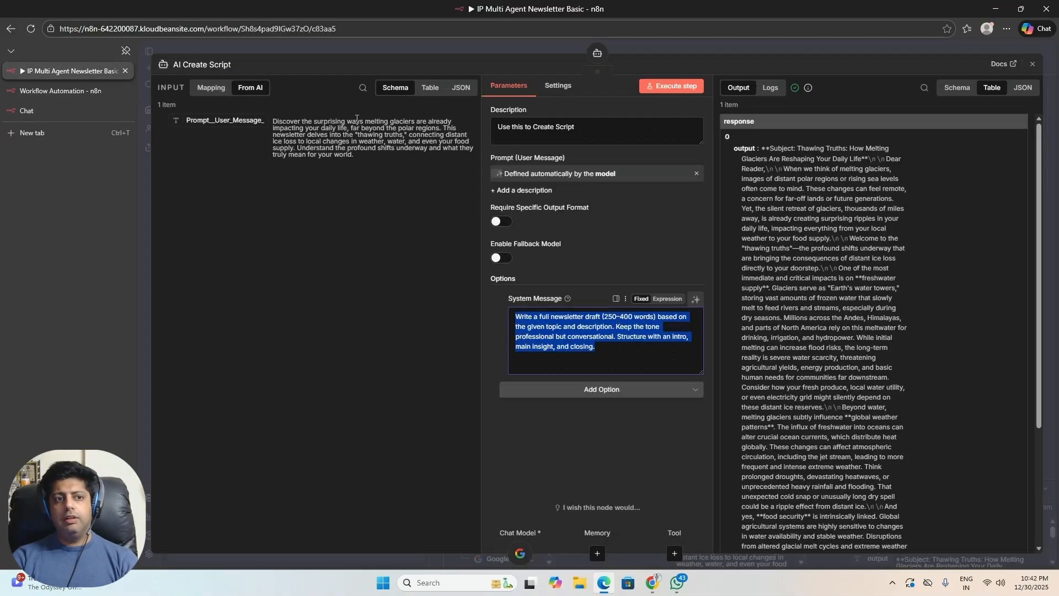
pyautogui.click(1032, 63)
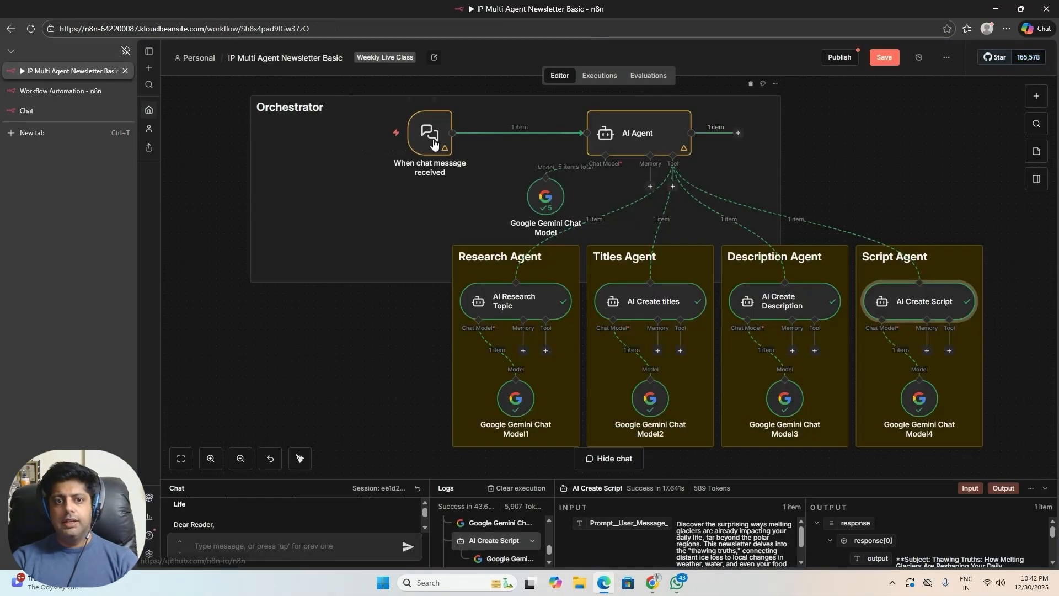
pyautogui.moveTo(441, 141); pyautogui.dragTo(396, 141)
pyautogui.click(626, 138)
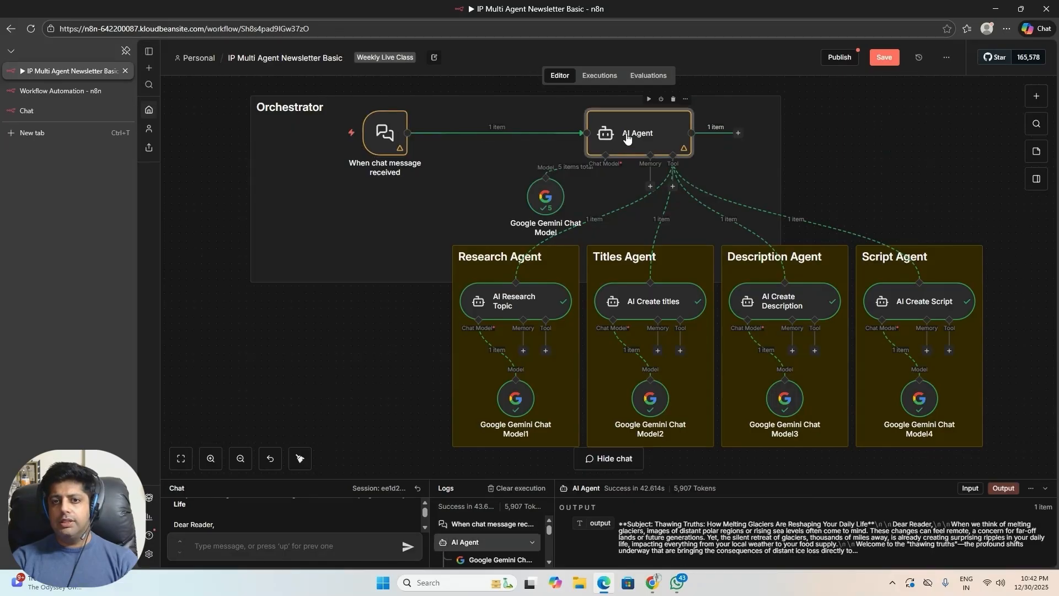